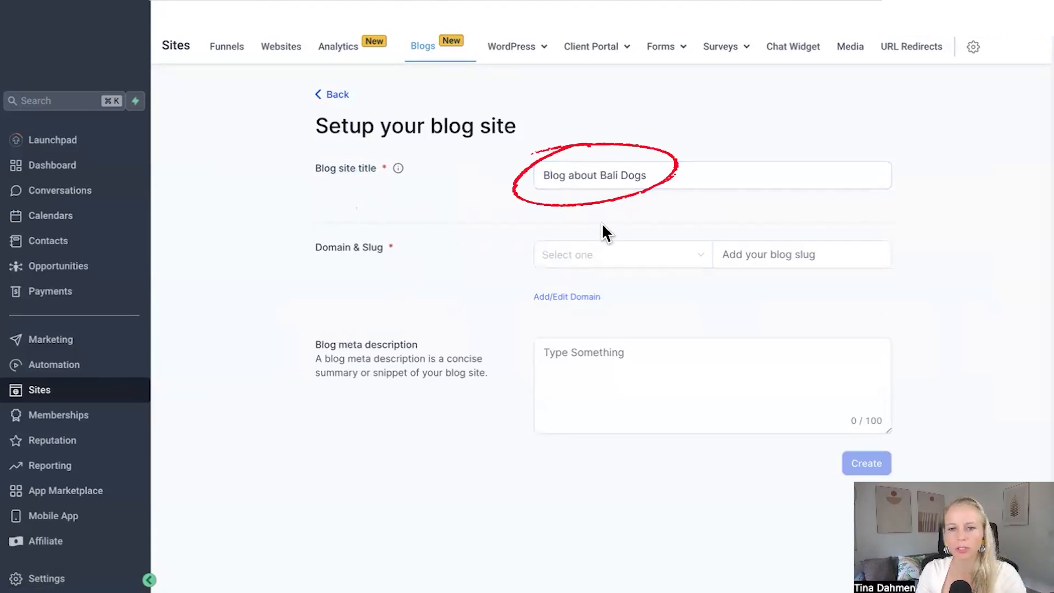
Read the help note explaining what the blog site title is used for
click(695, 173)
mouse_move(397, 169)
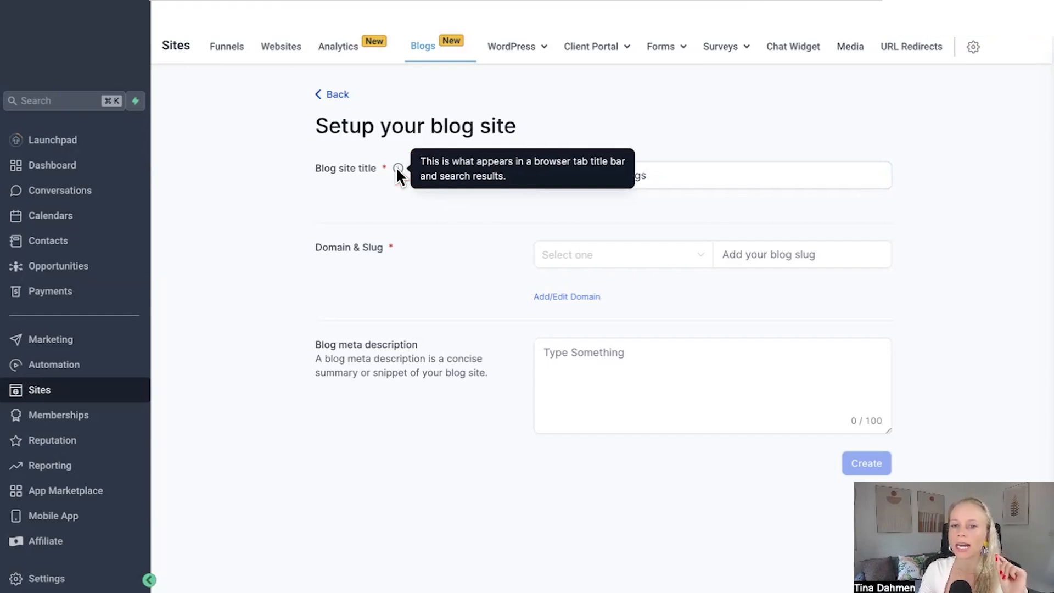
drag(289, 167, 375, 167)
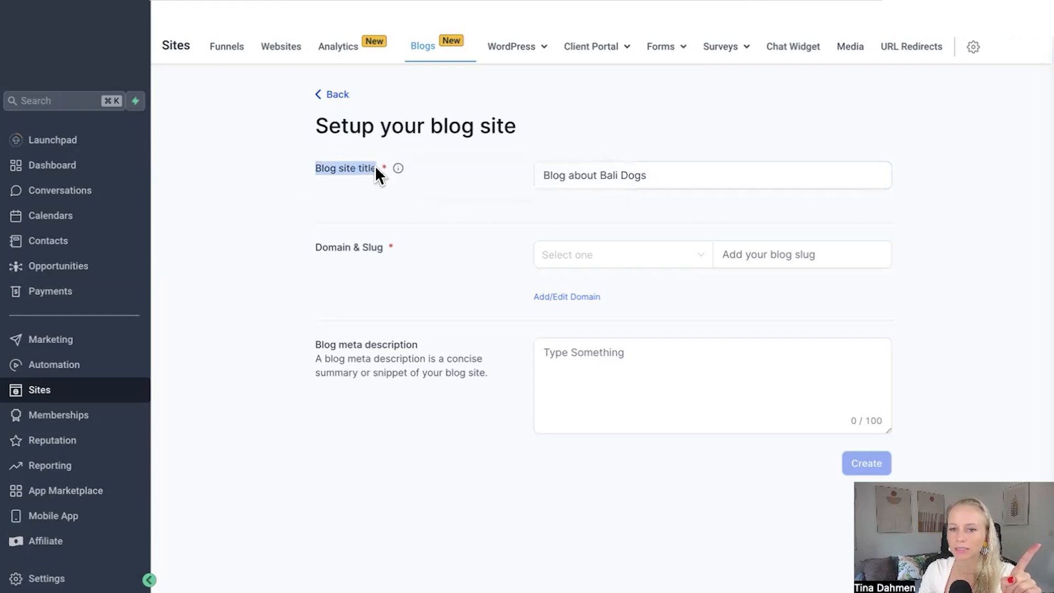
drag(315, 248, 386, 250)
Assign the blog to the coachmarketinghub.com domain and enter the slug balidogblog
click(565, 266)
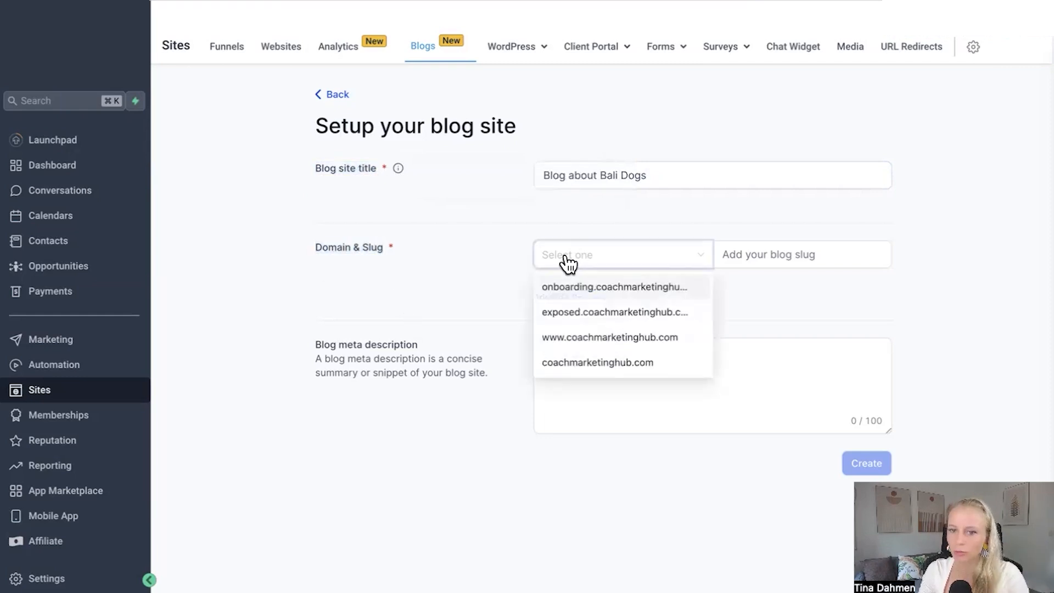
click(597, 363)
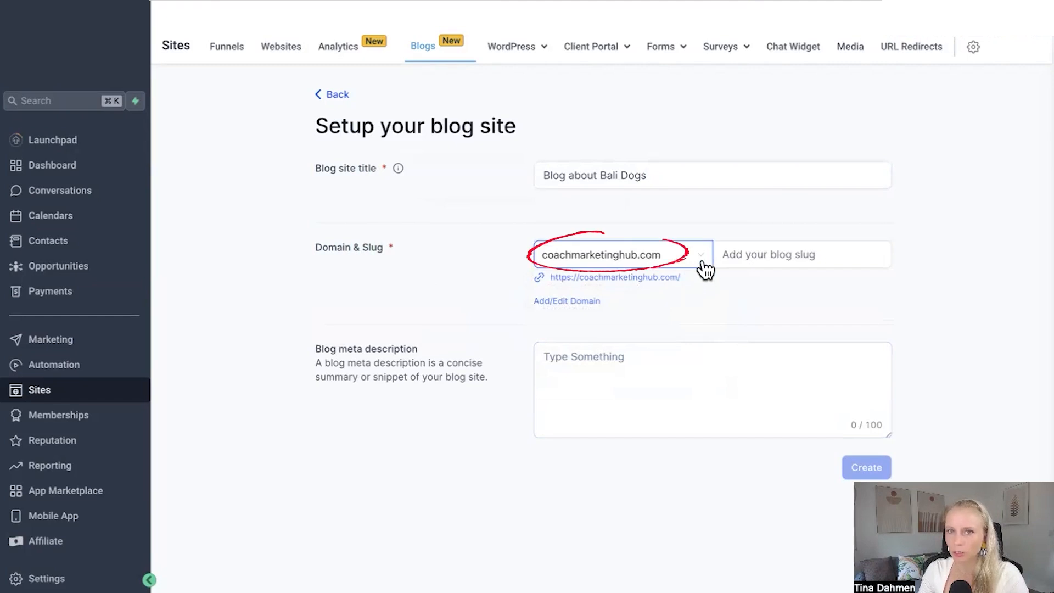
click(791, 254)
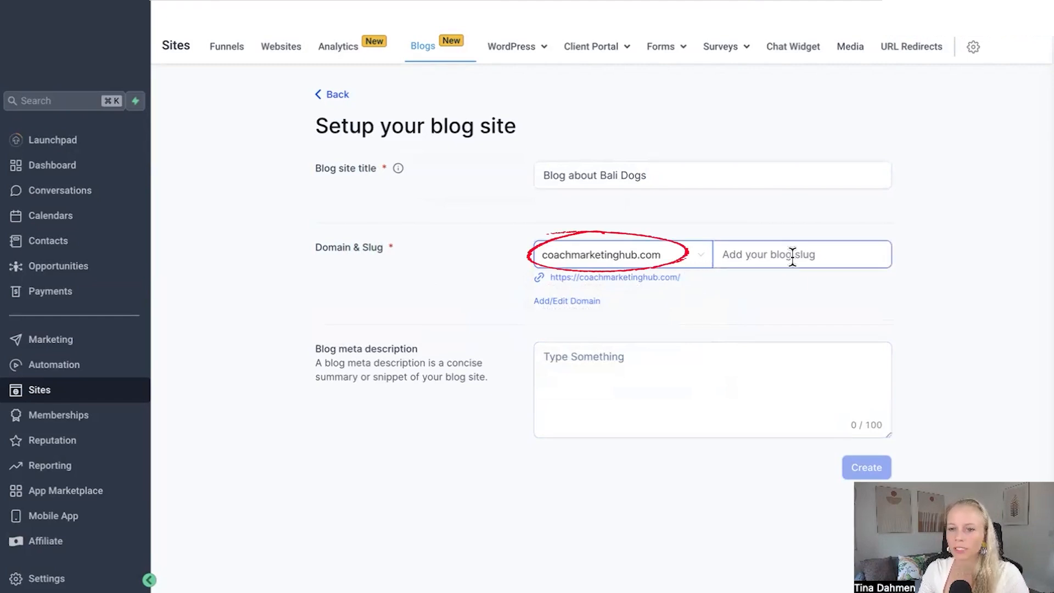
text(balidogblog)
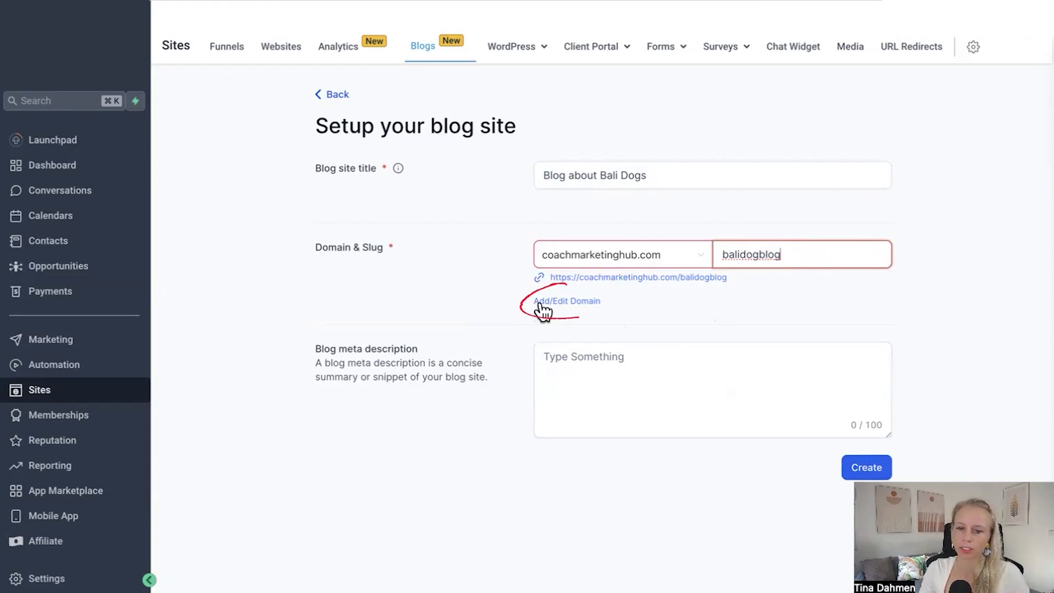
Open the domain settings to see where a new domain can be added
click(581, 301)
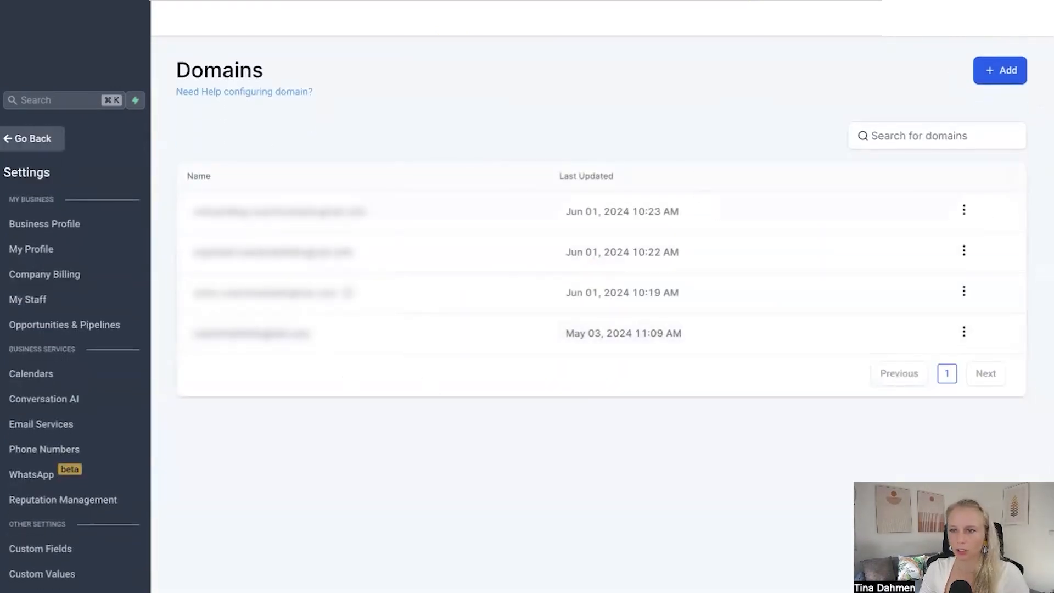
click(1010, 76)
click(423, 315)
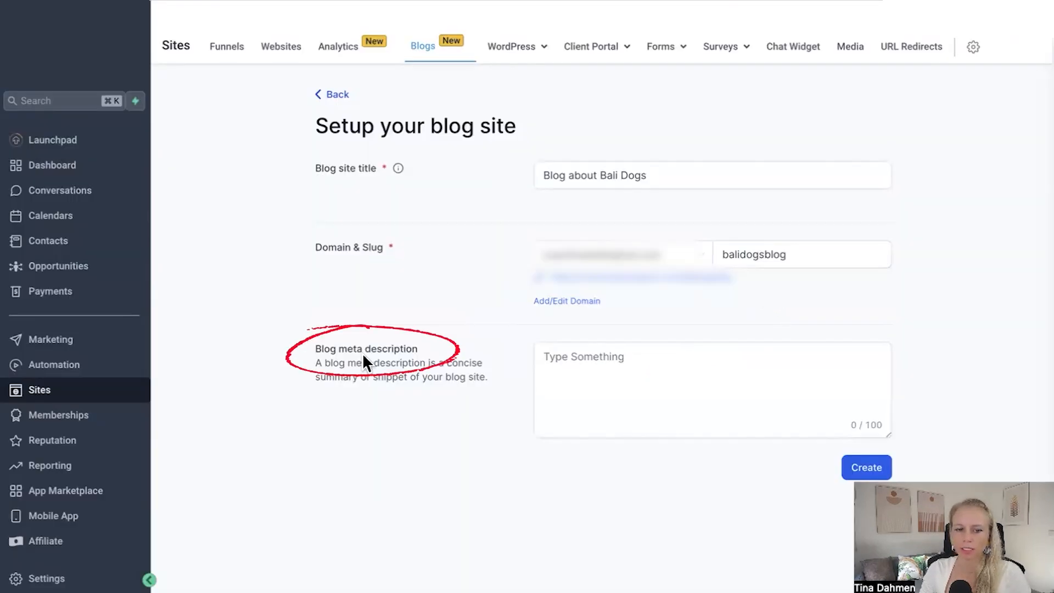
Enter the blog meta description "Bali dogs is the oldest dog breed on the planet. Adopt DON'T SHOP"
drag(315, 349, 417, 348)
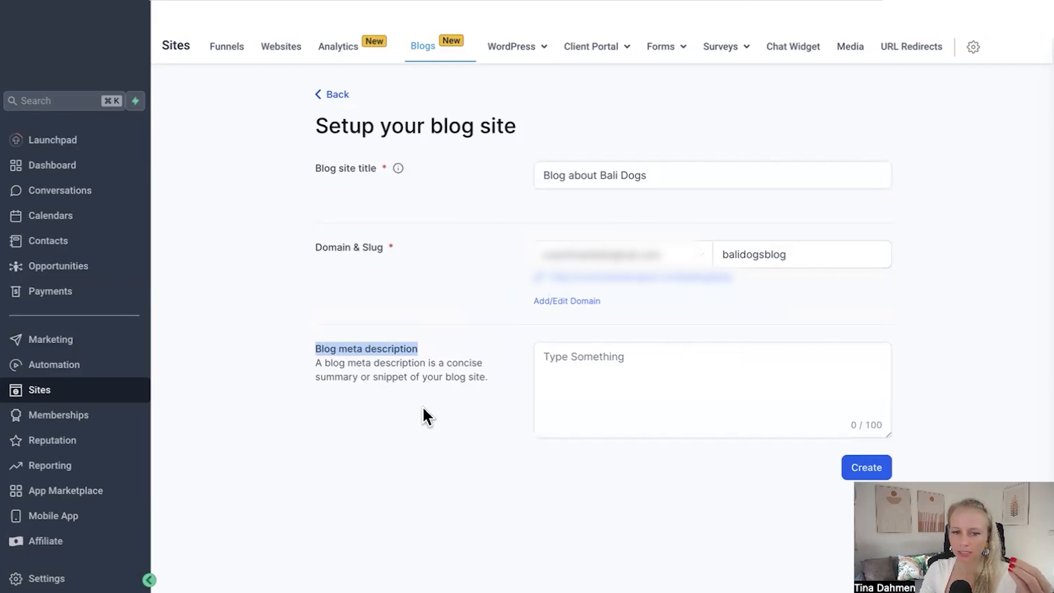
click(852, 428)
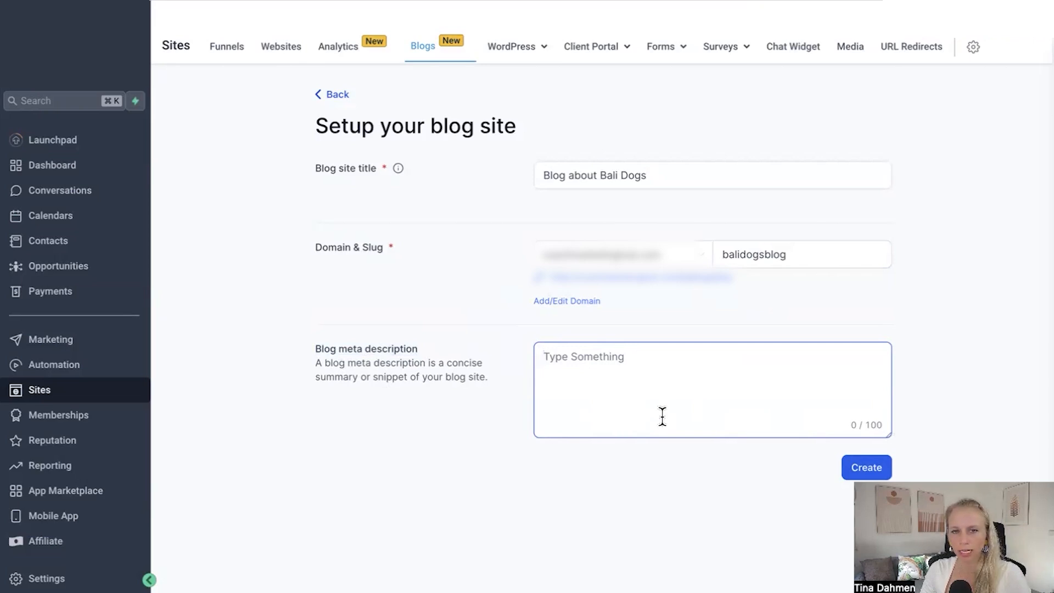
text(Bali dogs is the oldest dog breed on the planet. Adopt DON'T SHIP)
key(BackSpace)
key(BackSpace)
text(OP)
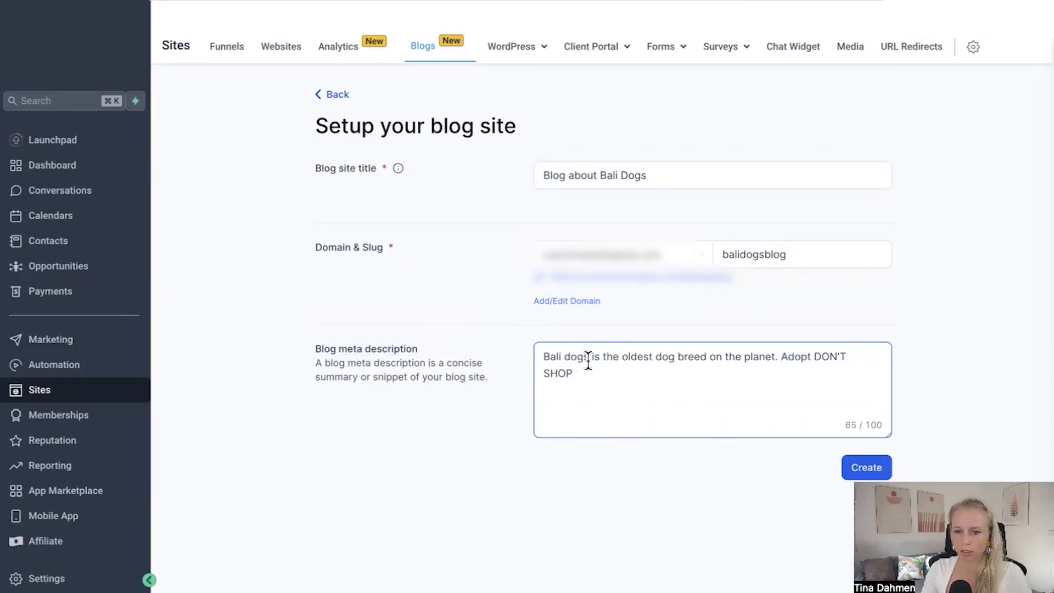
Append ". Adopt a Bali dog today." to the meta description and create the blog site
drag(588, 360, 549, 353)
click(633, 374)
text(. Adopt a Bali dog today.)
drag(544, 357, 590, 353)
click(698, 373)
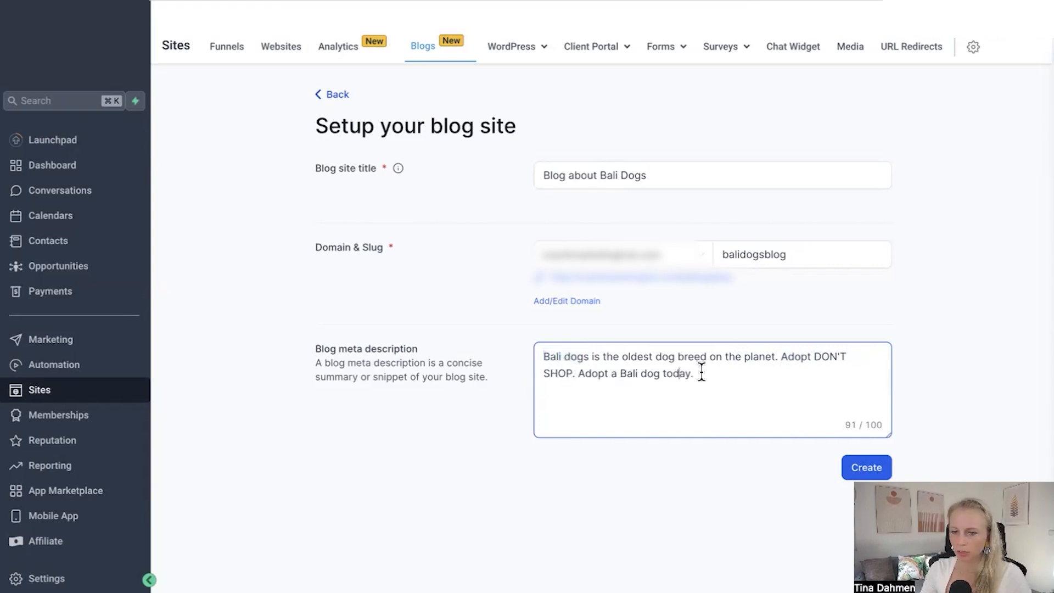
click(855, 473)
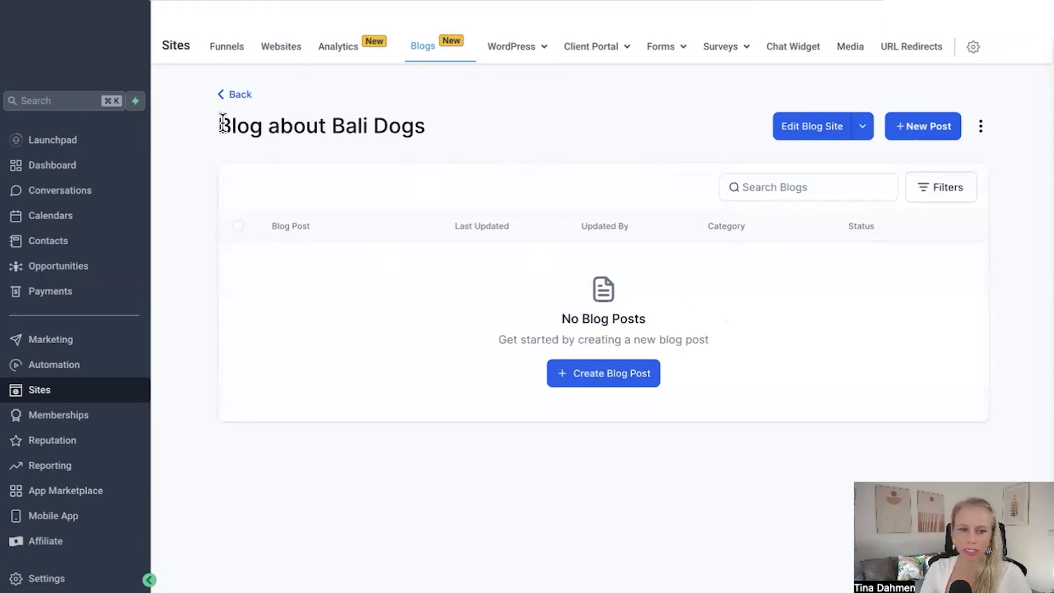
Reopen Blog about Bali Dogs from the blog overview and open its site for editing in a new tab
click(242, 99)
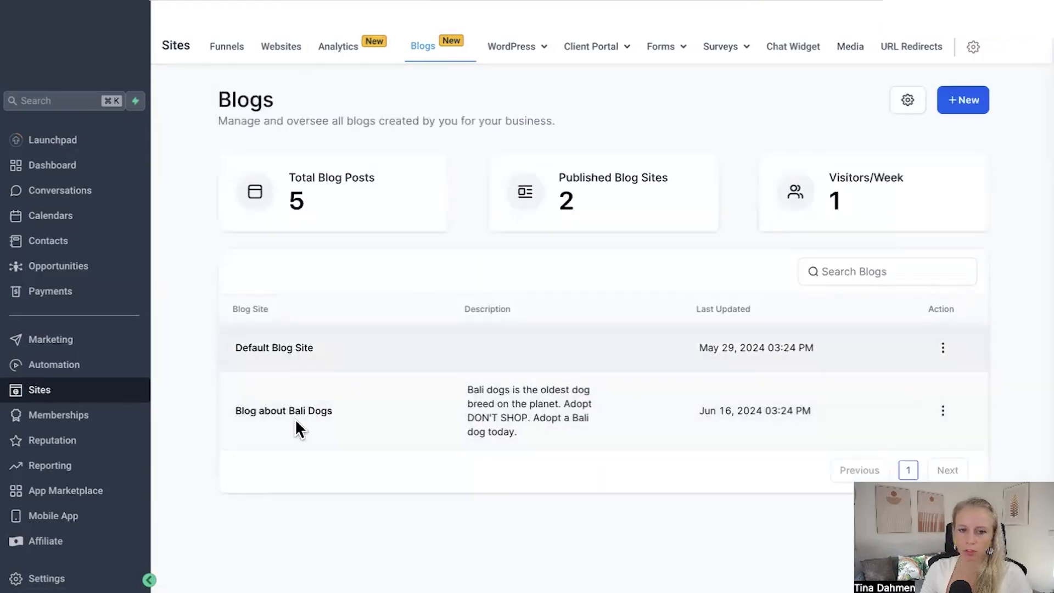
drag(221, 419, 323, 409)
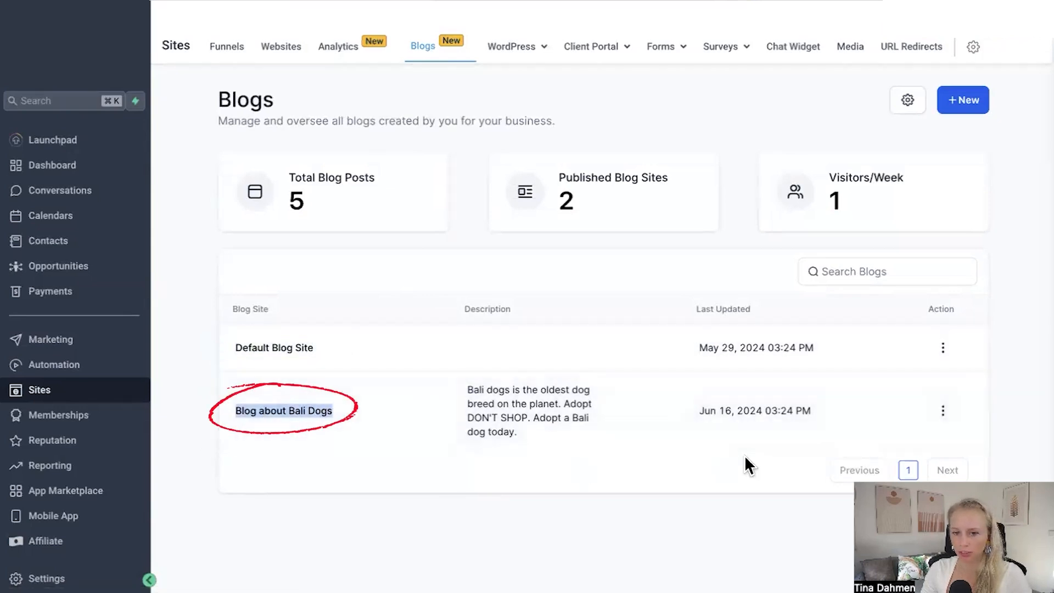
click(311, 410)
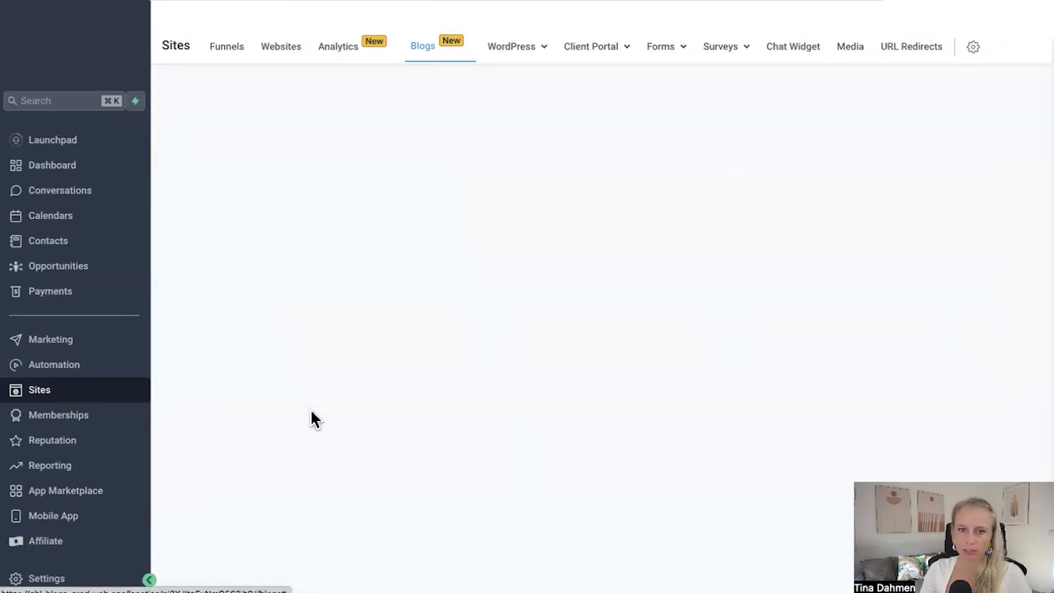
click(864, 131)
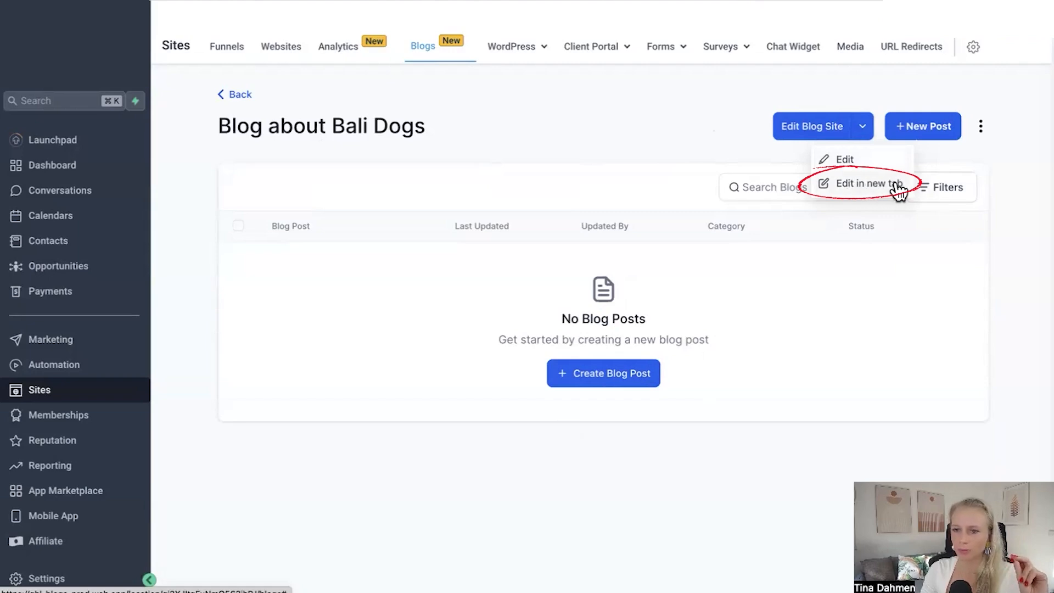
click(857, 187)
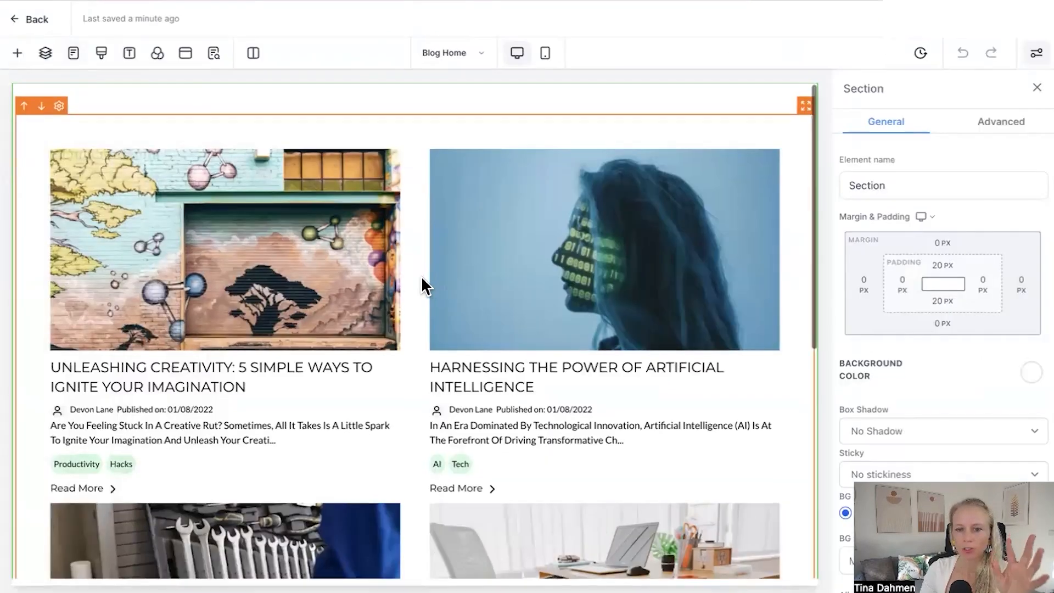
Switch the blog posts element on the Blog Home page to the Compact blog type
scroll(421, 276, down, 1)
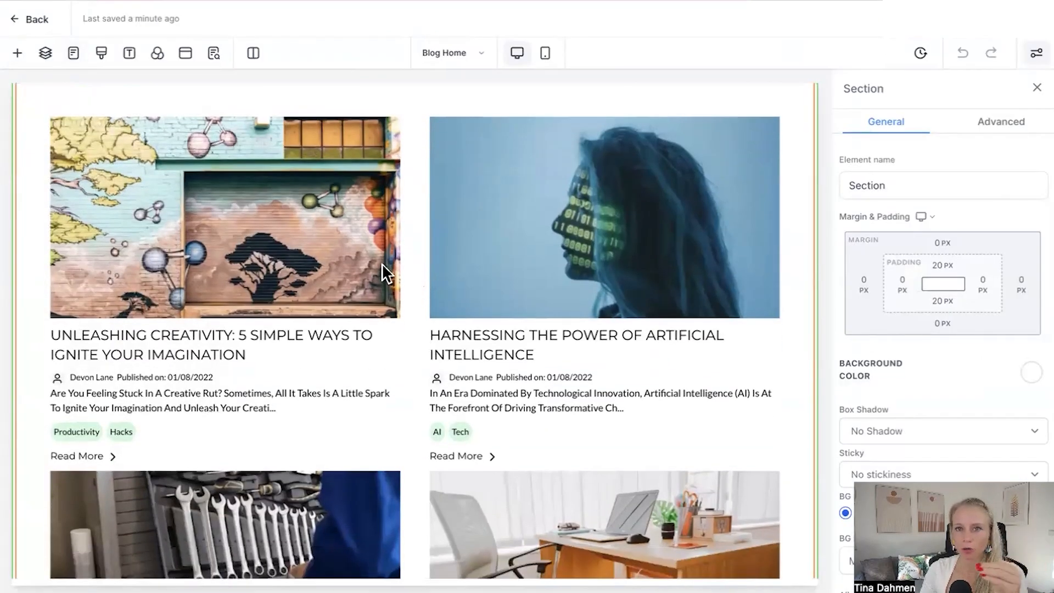
click(365, 256)
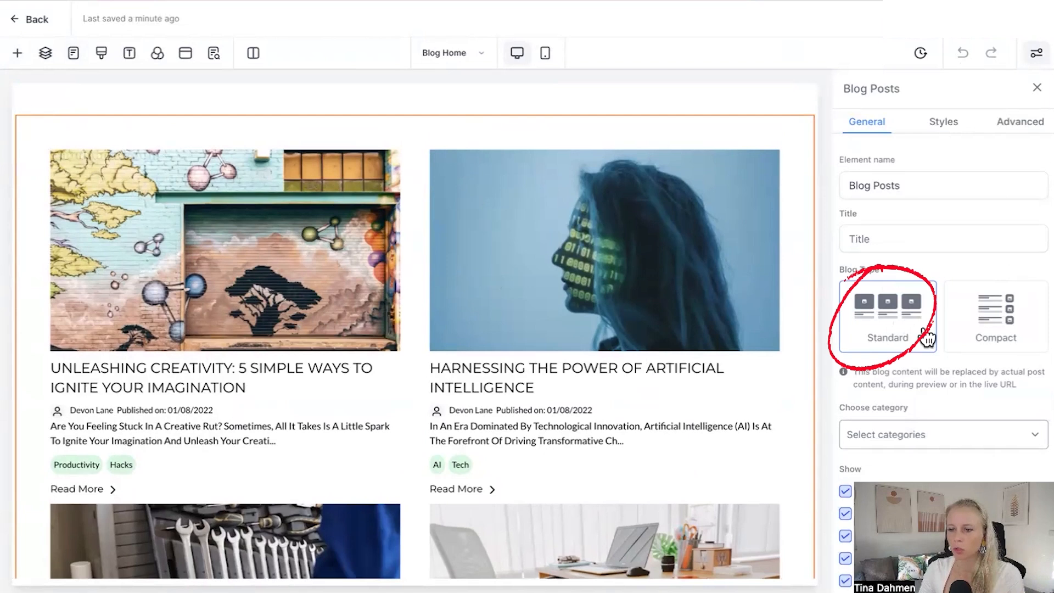
click(1015, 327)
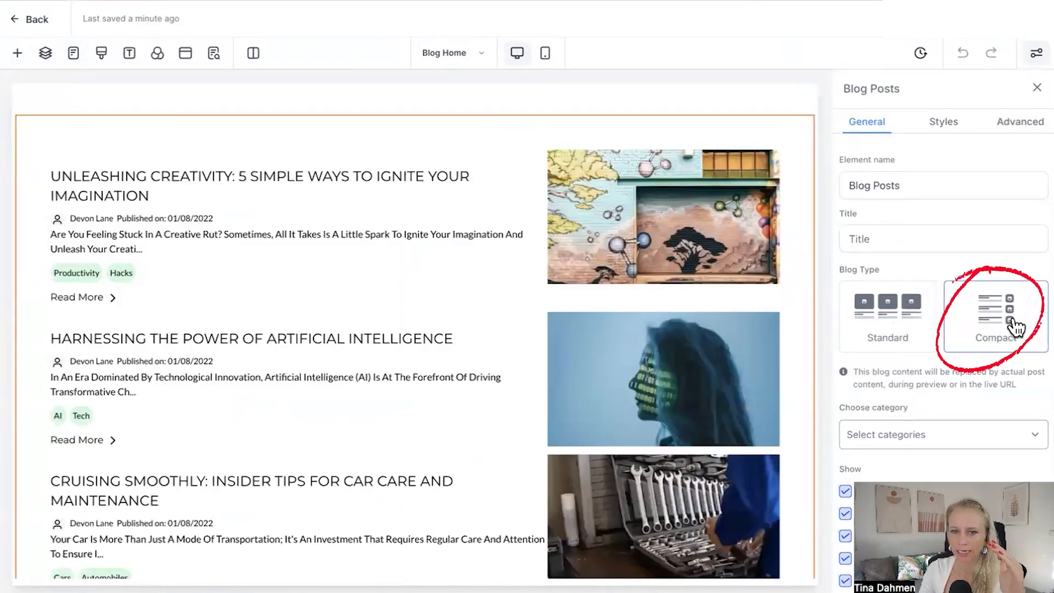
Give the blog posts element the title "THE BEST BLOG ABOUT BALI DOGS"
click(873, 184)
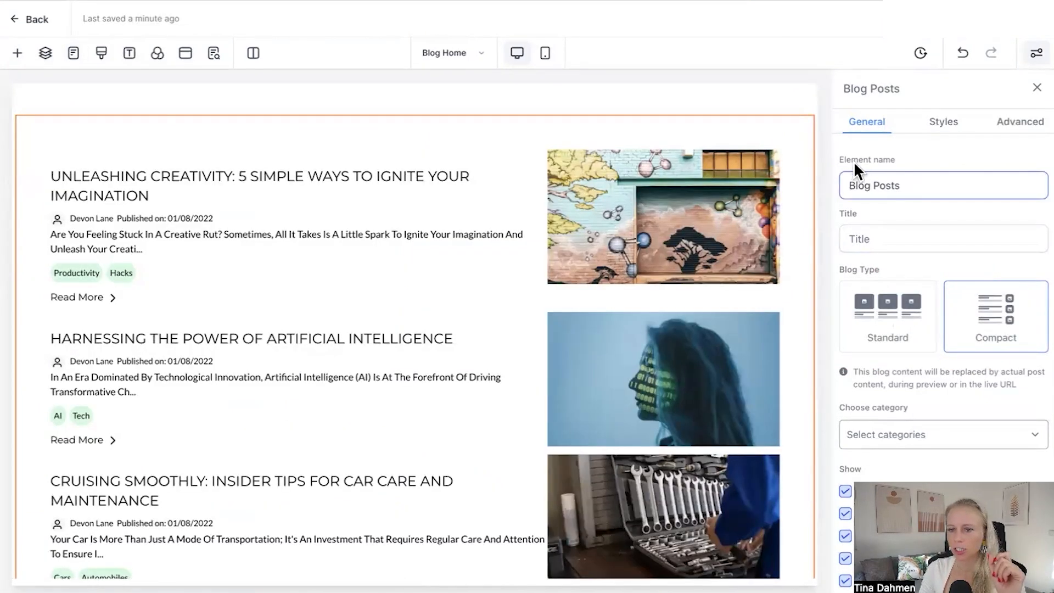
drag(915, 186, 849, 185)
click(911, 186)
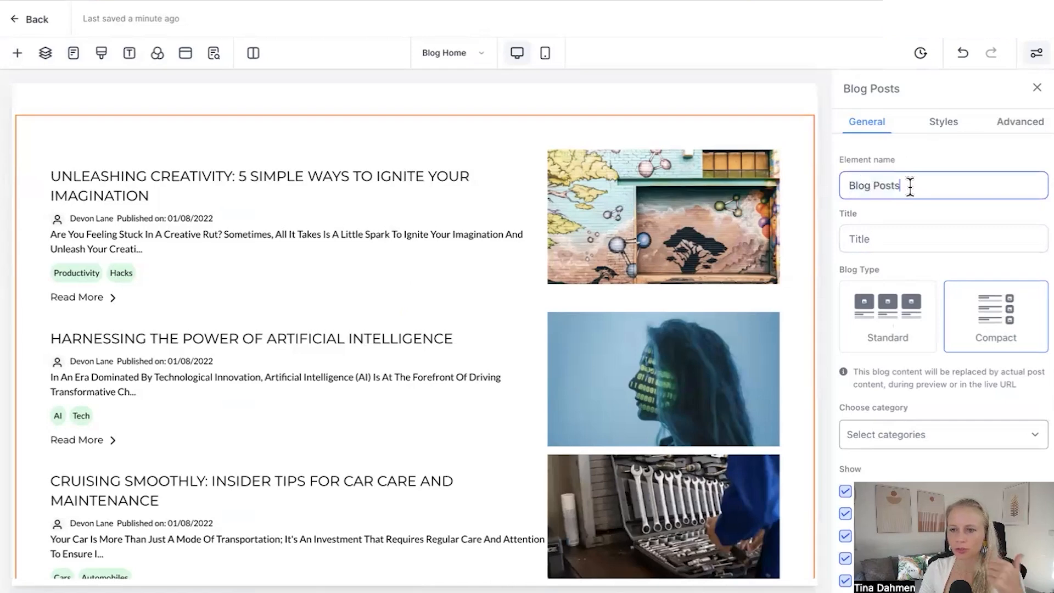
click(867, 248)
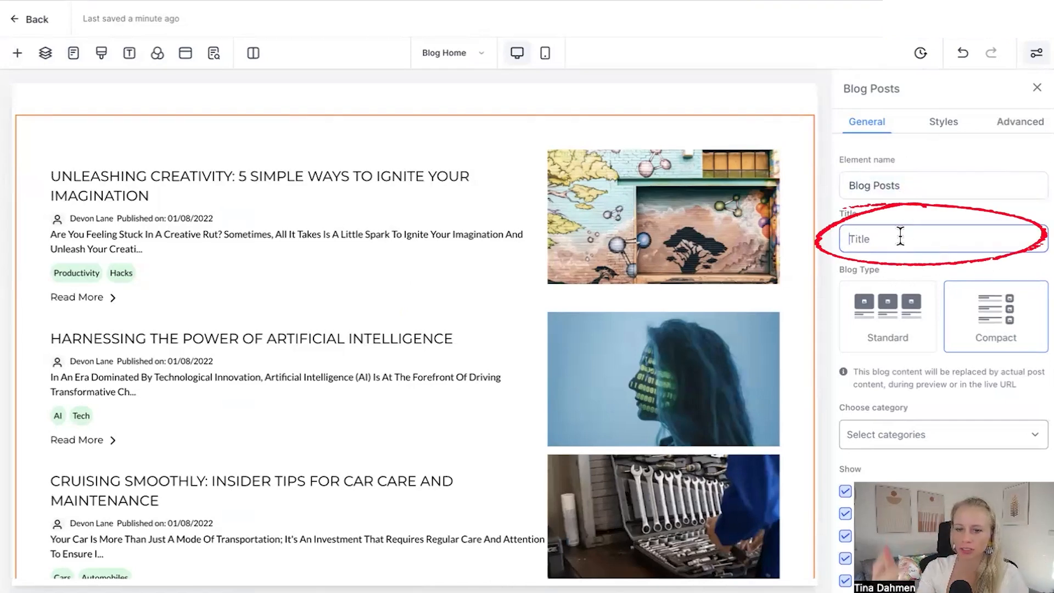
text(THE BEST BLOG ABOUT BALI DOGS)
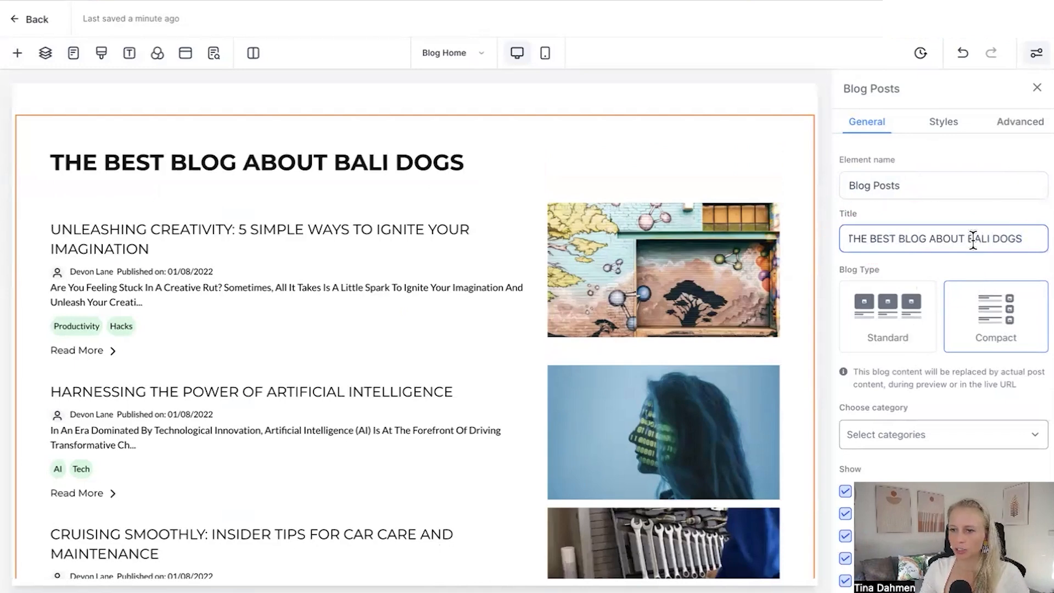
drag(968, 239, 1023, 239)
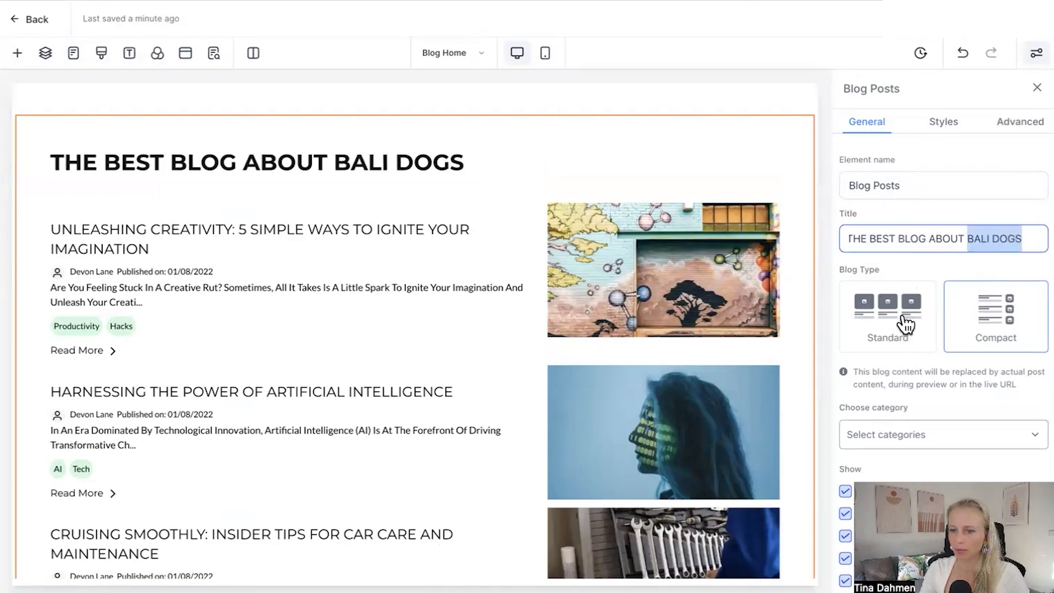
Restrict the blog posts element to posts in the coaching category
scroll(969, 416, down, 2)
mouse_move(449, 297)
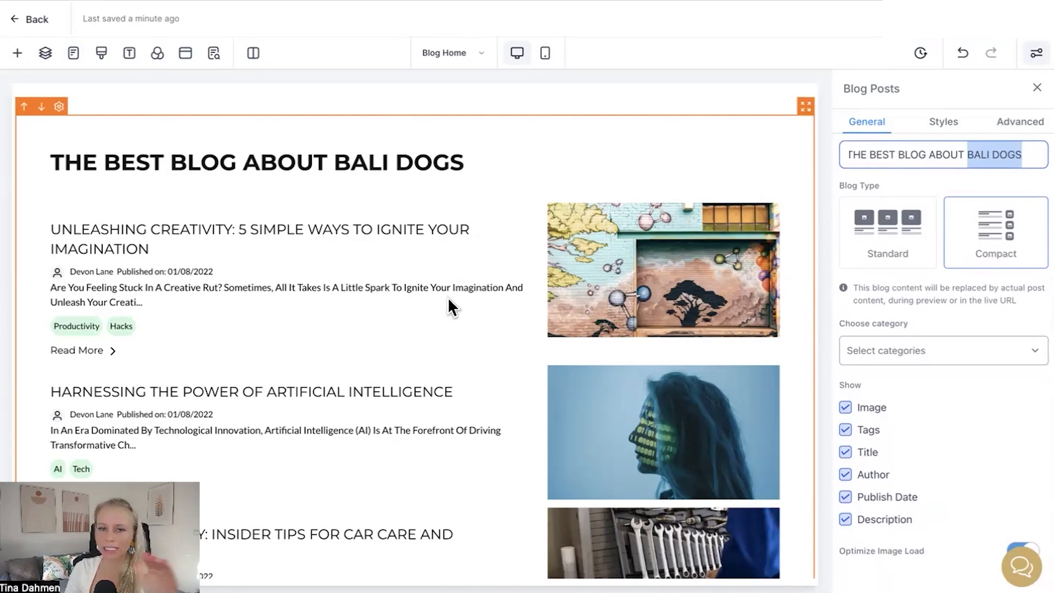
click(887, 357)
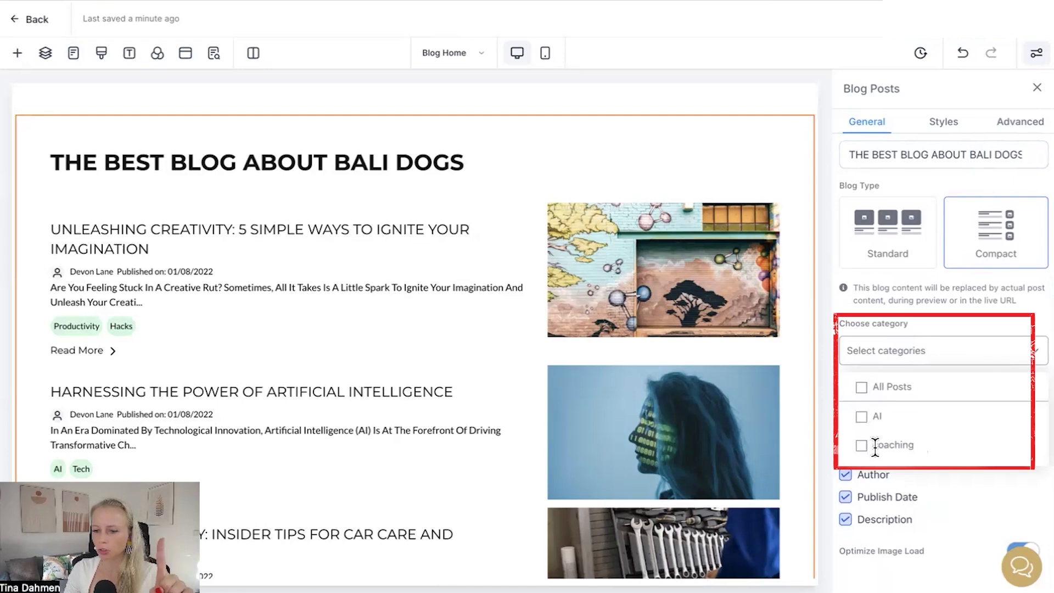
drag(872, 444, 916, 446)
double_click(879, 417)
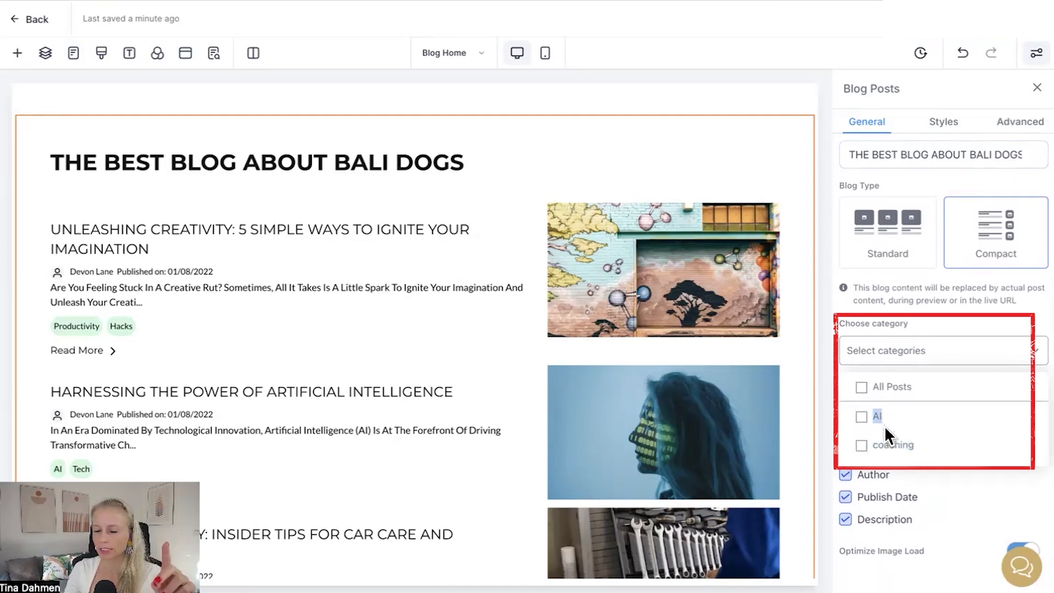
click(859, 446)
drag(872, 445, 915, 446)
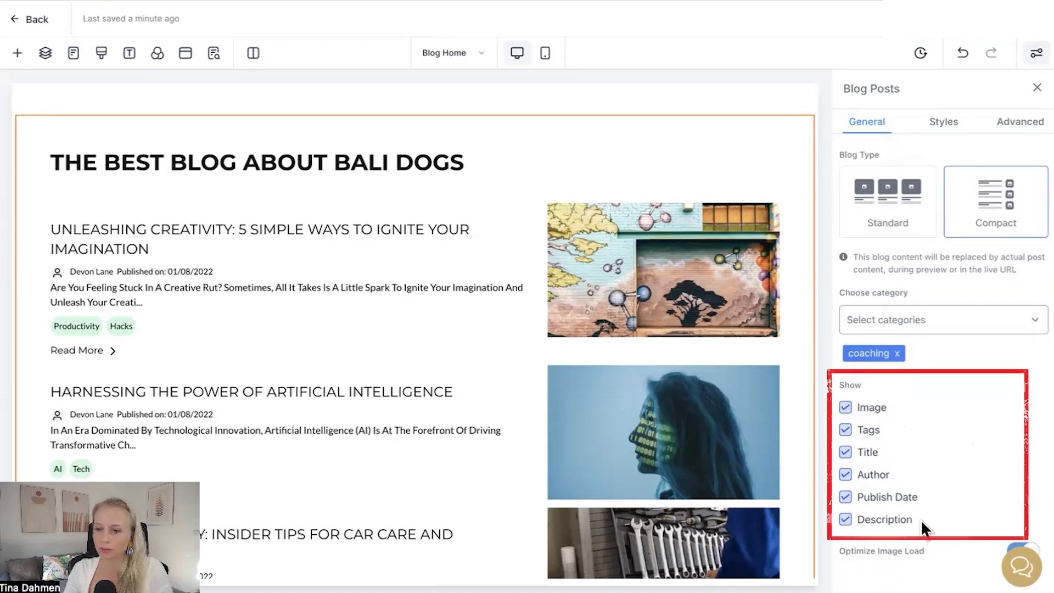
Try hiding the image, tags and title of the listed posts, showing each one again
click(845, 407)
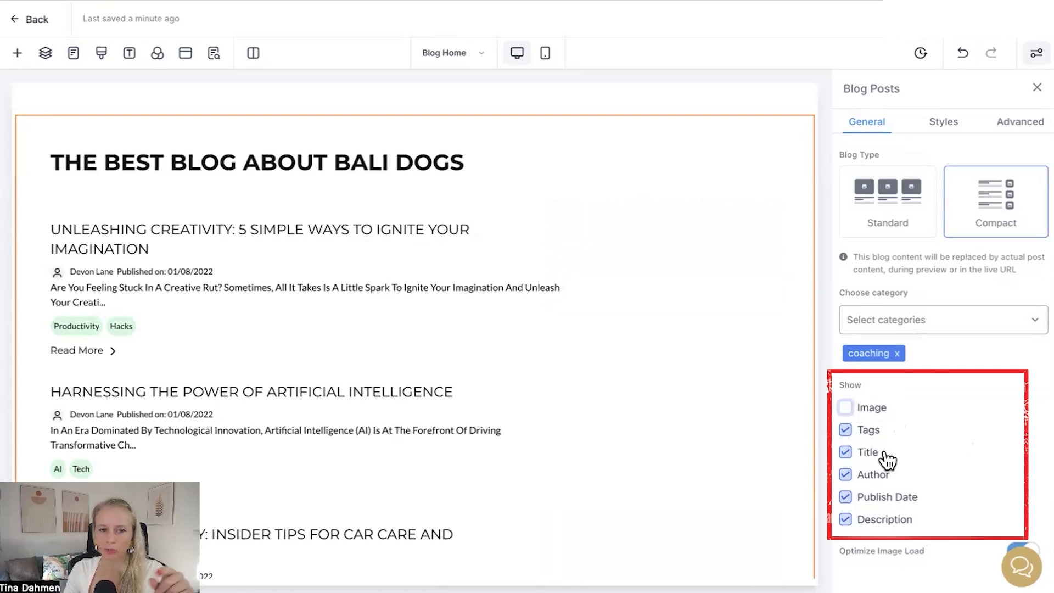
click(846, 408)
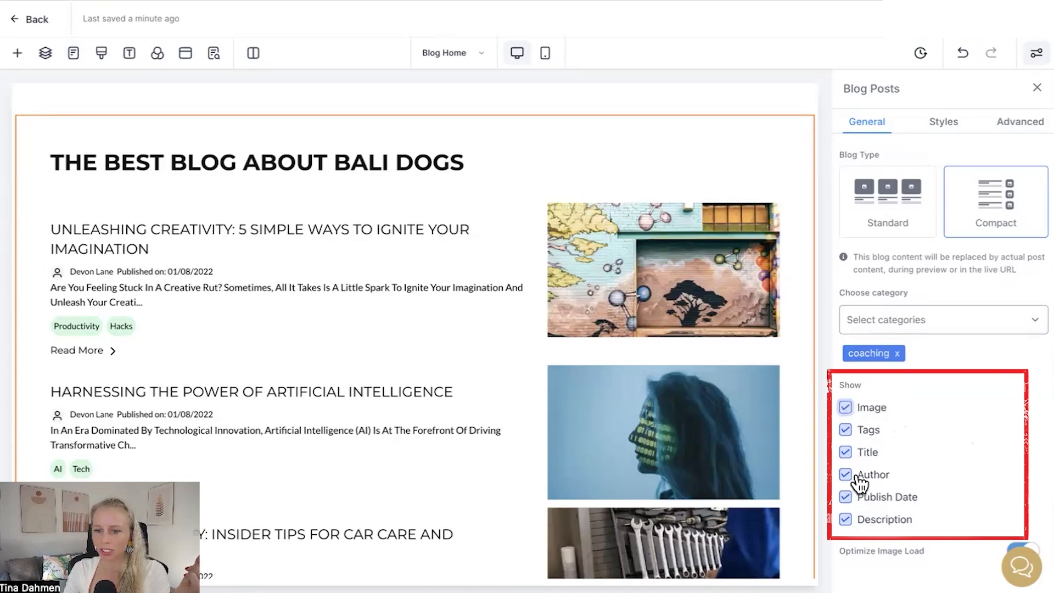
click(846, 430)
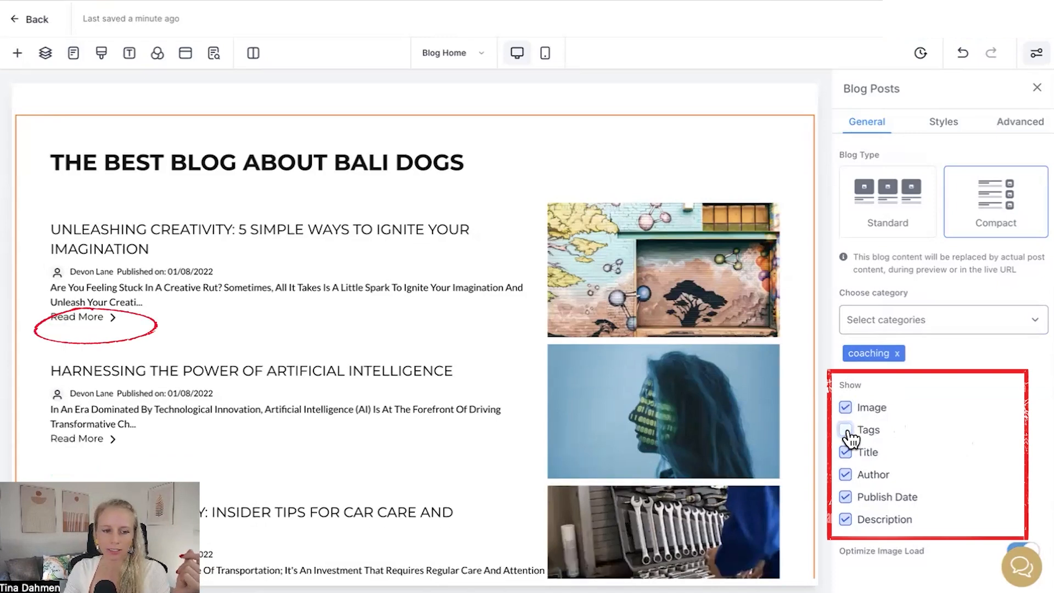
click(846, 430)
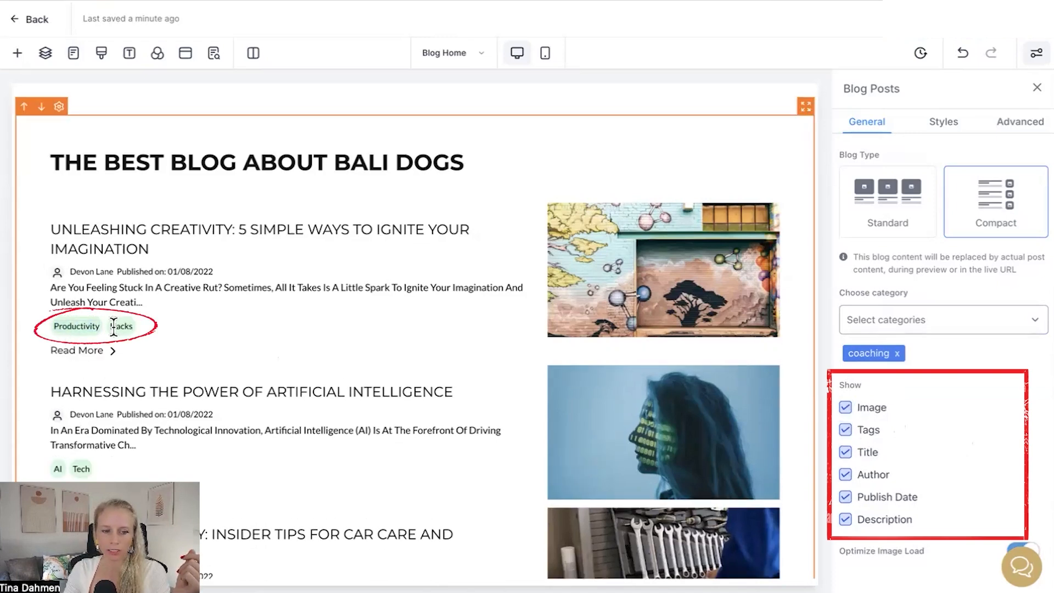
click(846, 430)
click(846, 430)
click(846, 452)
click(846, 452)
click(845, 452)
click(845, 452)
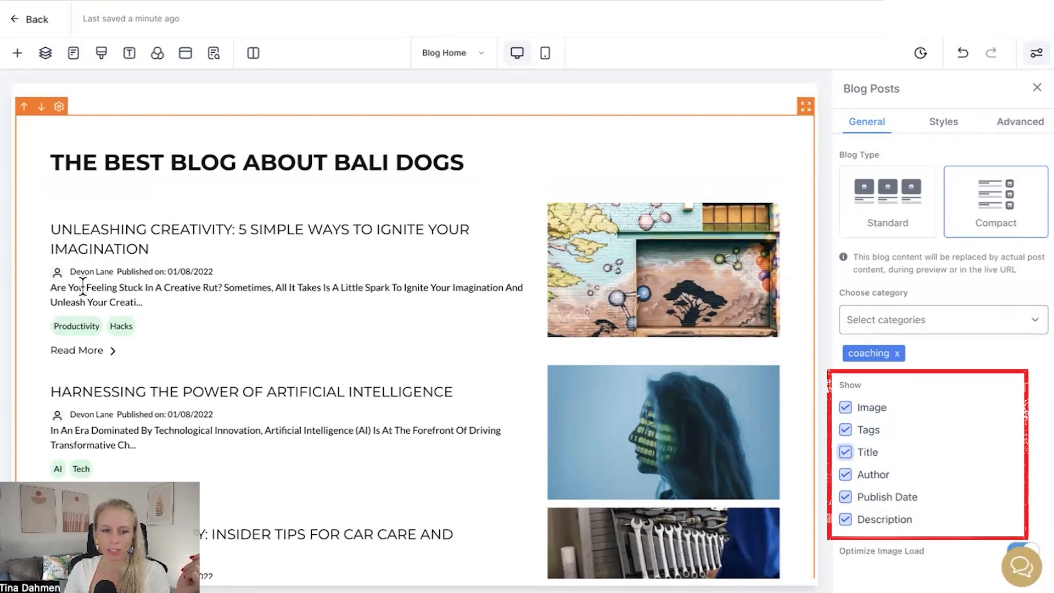
Try hiding the author, publish date and description of the listed posts, showing each one again
drag(71, 273, 113, 273)
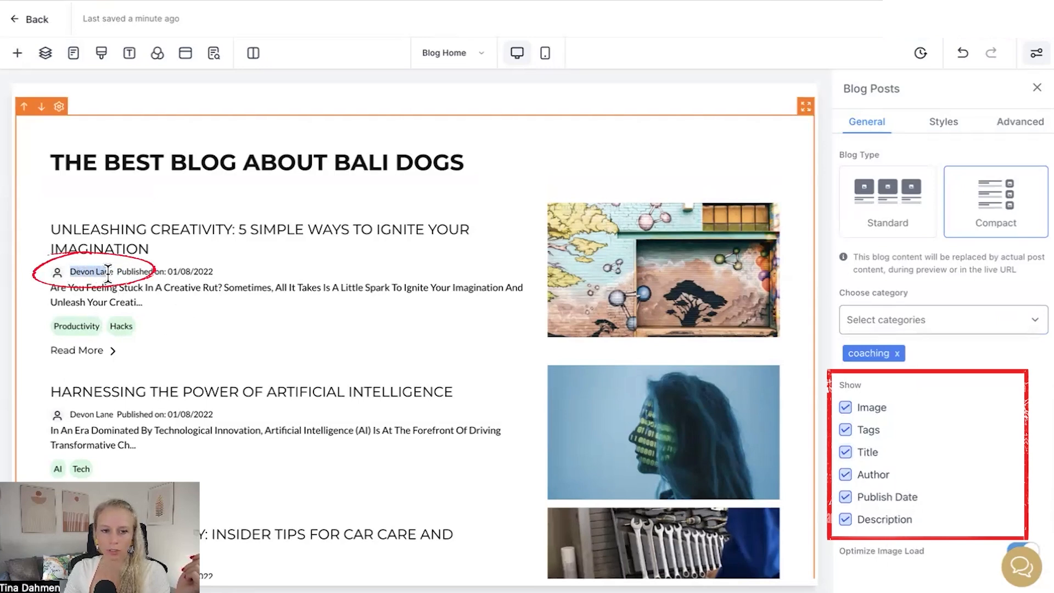
click(846, 475)
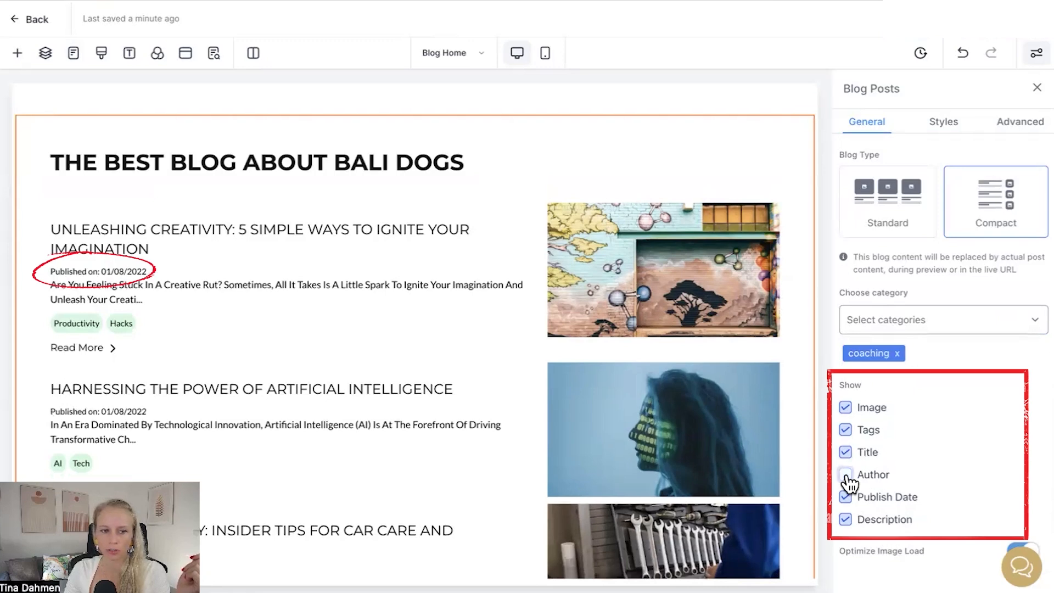
click(846, 475)
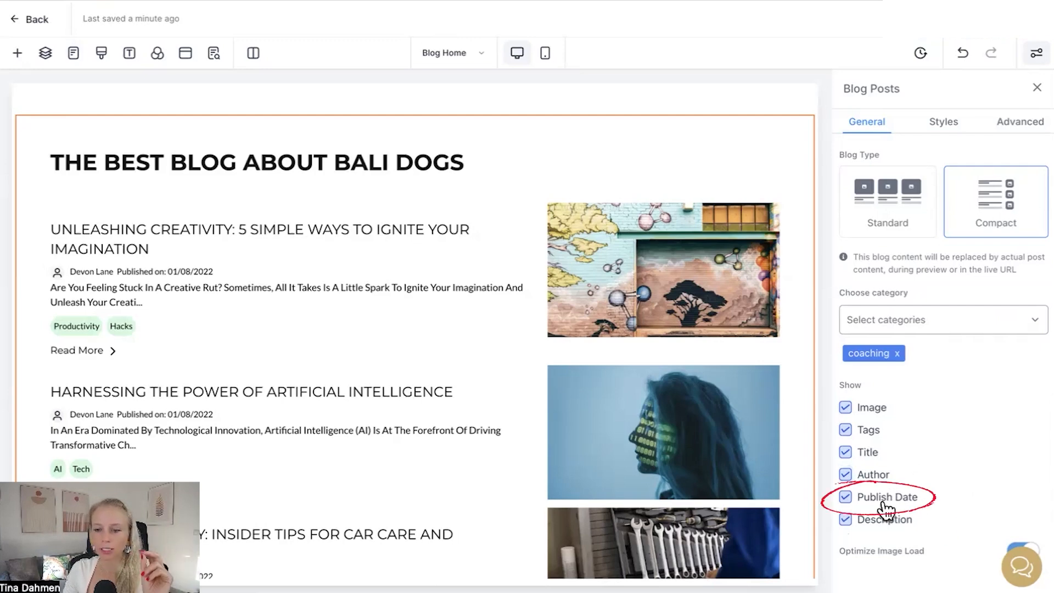
click(850, 499)
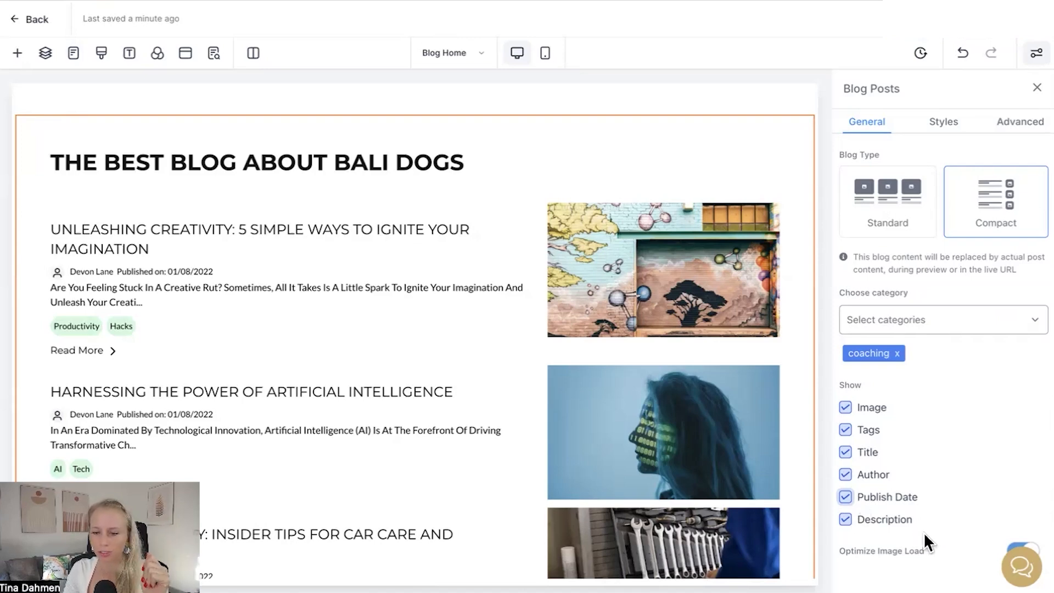
click(847, 523)
click(848, 522)
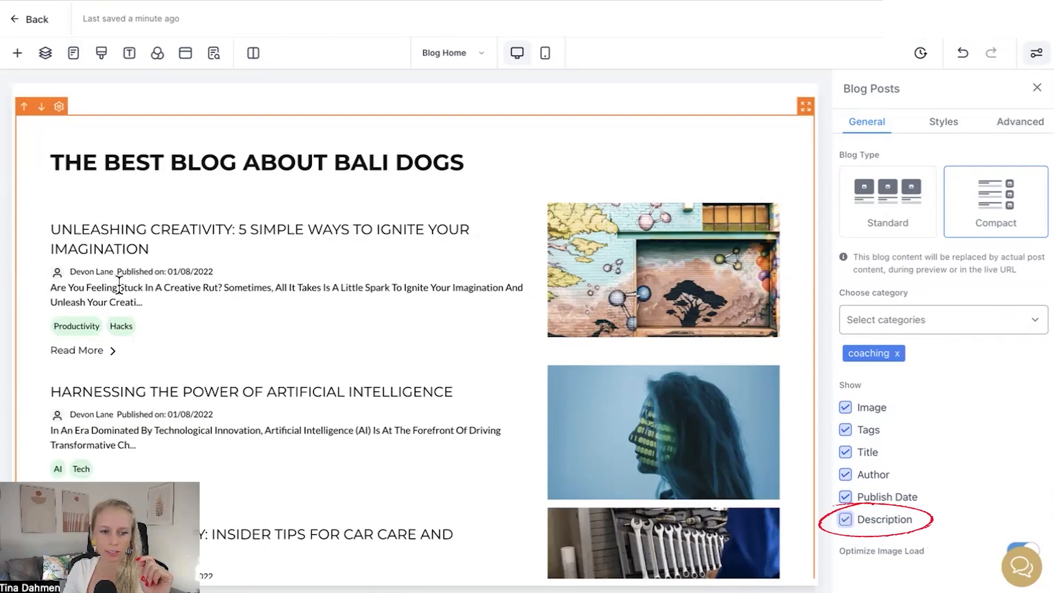
drag(54, 288, 167, 304)
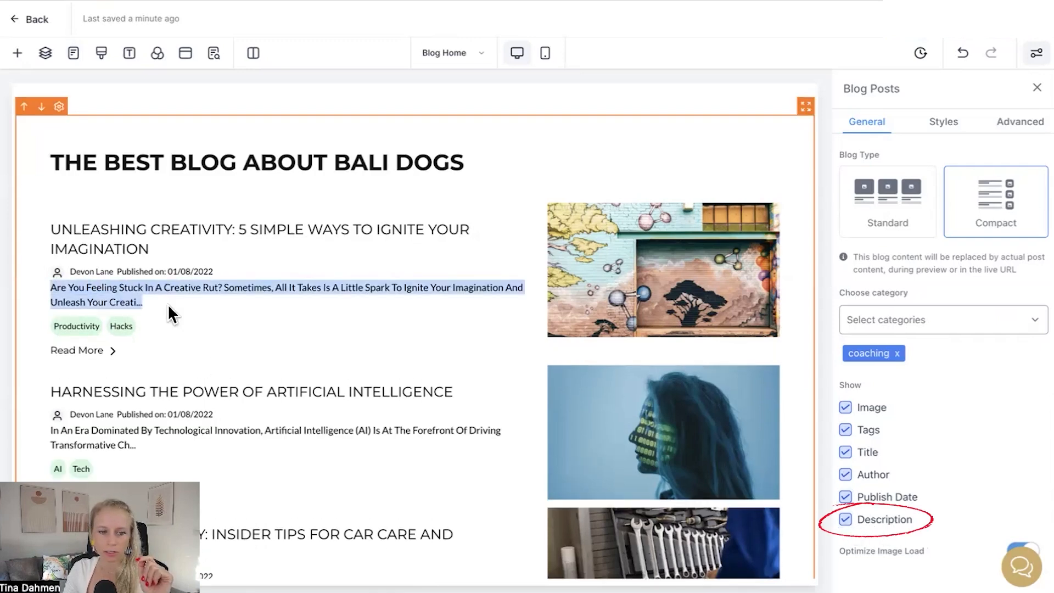
double_click(848, 527)
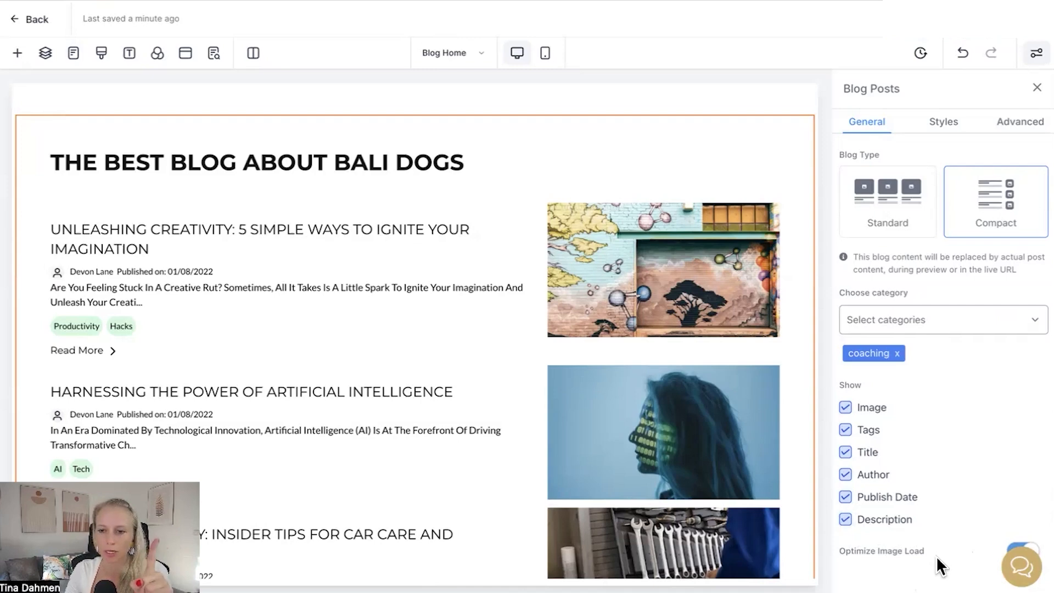
Style the post images with a near-black background color and a 10 px image corner
scroll(937, 384, up, 3)
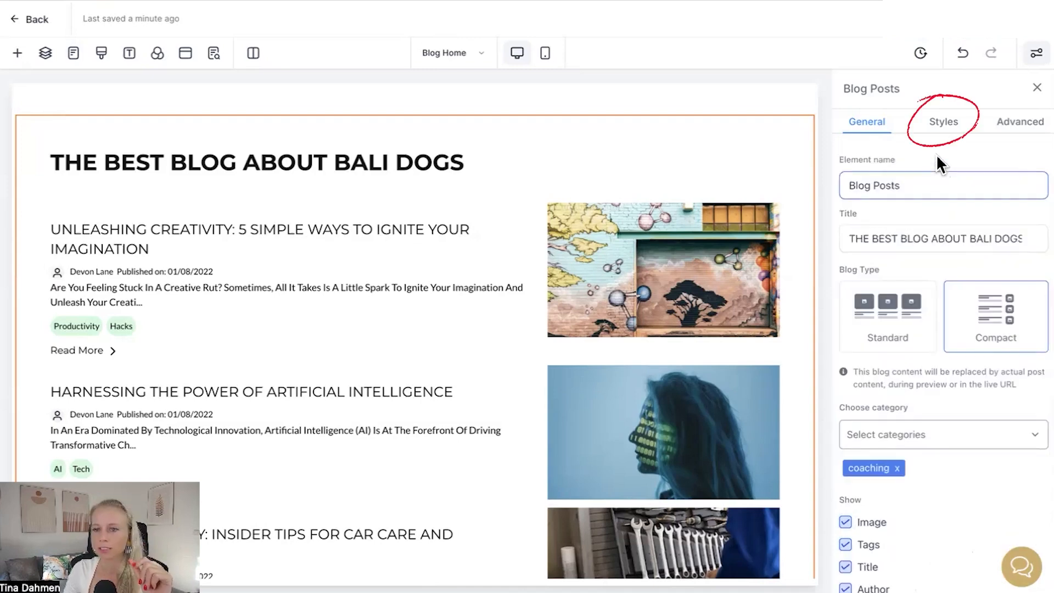
click(945, 127)
click(854, 205)
drag(799, 258, 696, 320)
drag(846, 220, 885, 225)
mouse_move(940, 256)
mouse_down()
mouse_move(965, 254)
mouse_move(926, 254)
mouse_move(1026, 261)
mouse_move(939, 256)
mouse_up()
drag(840, 276, 913, 277)
click(931, 276)
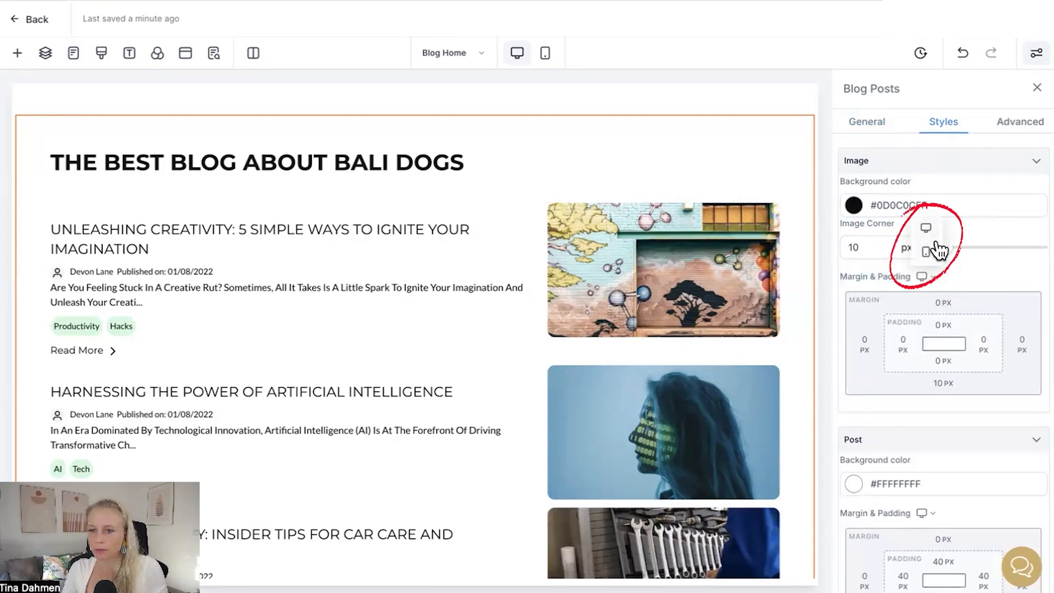
click(968, 266)
Set the background color of the posts to #F9EFEF00 and open the device choice for their margin and padding
scroll(967, 319, down, 5)
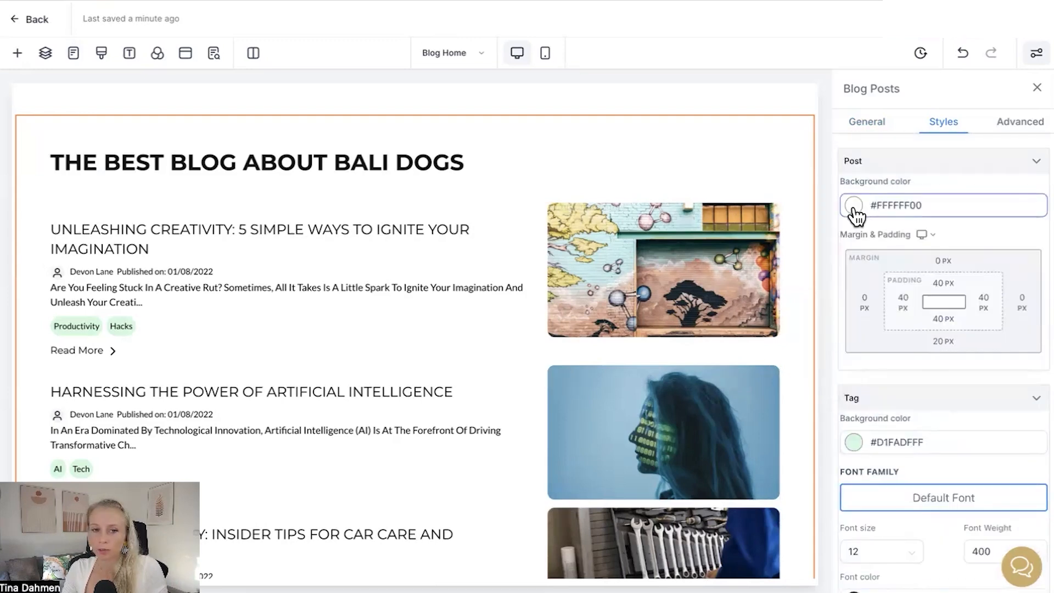
click(851, 205)
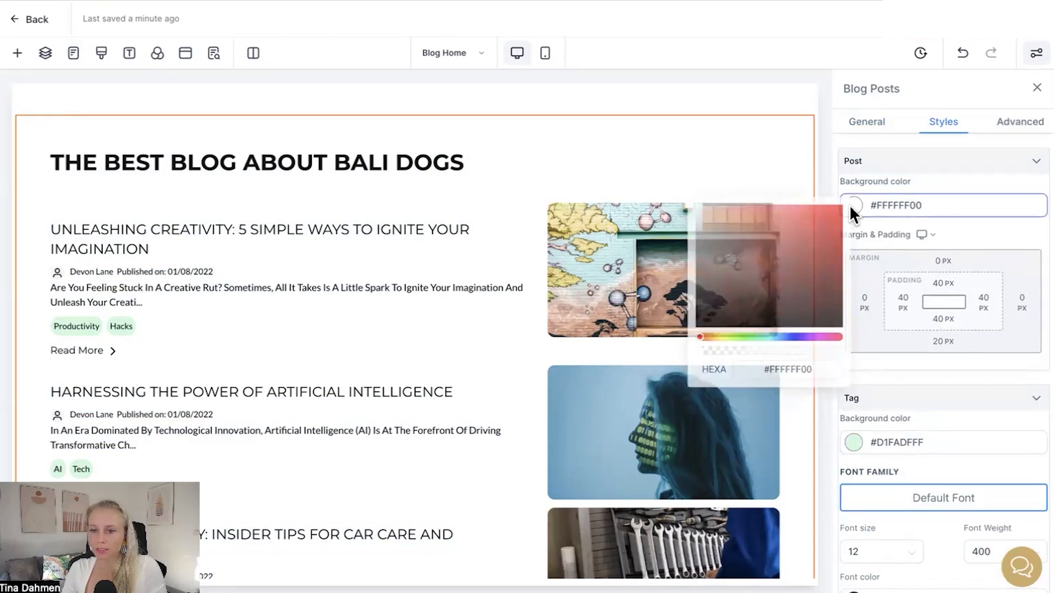
drag(705, 273, 693, 325)
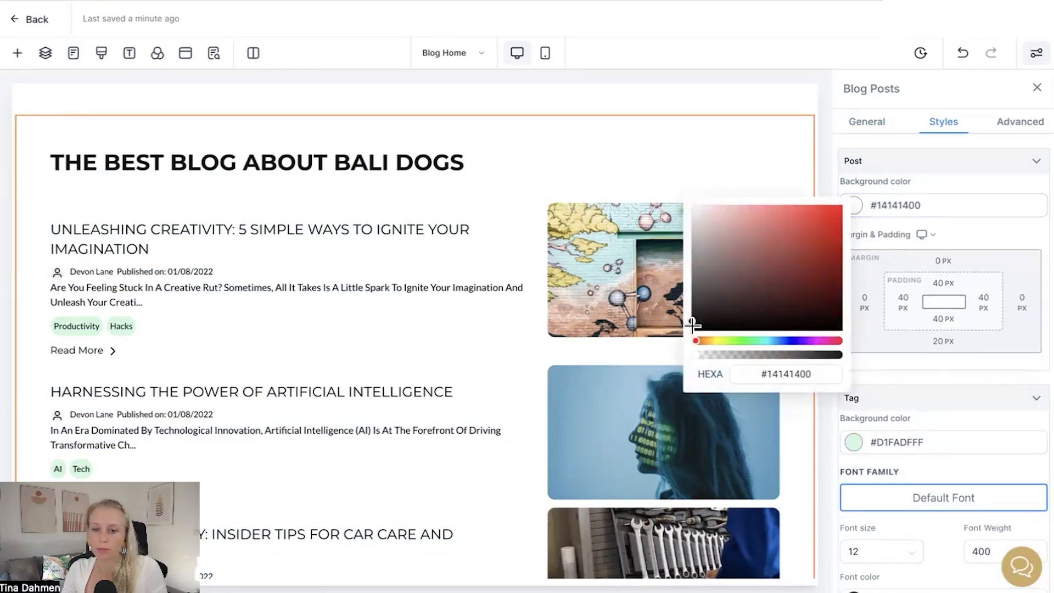
drag(817, 354, 839, 354)
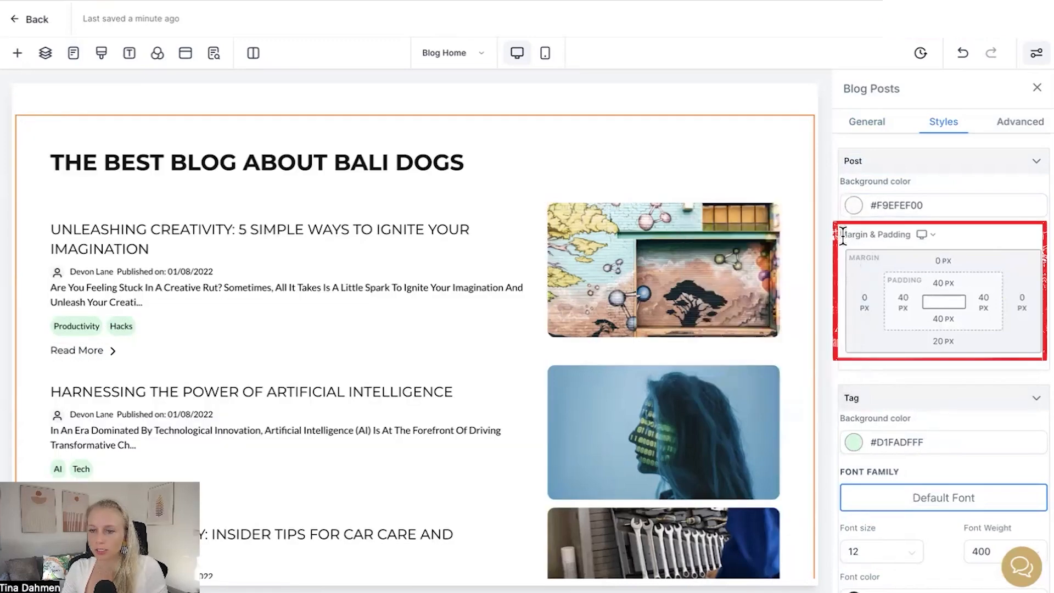
click(931, 235)
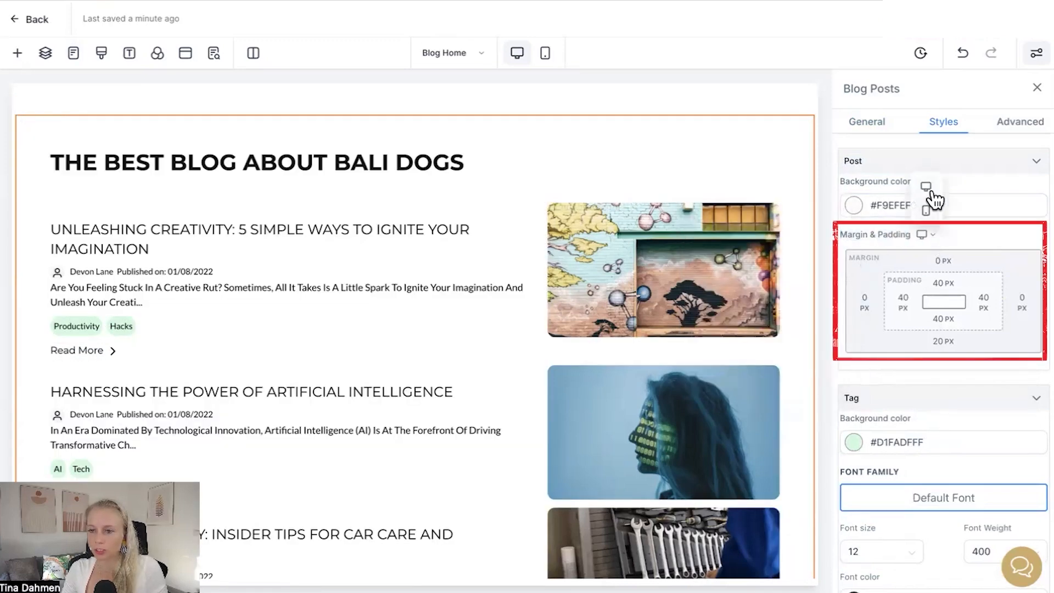
Change the tags' background color to the magenta #DE06CCFF
scroll(944, 297, down, 4)
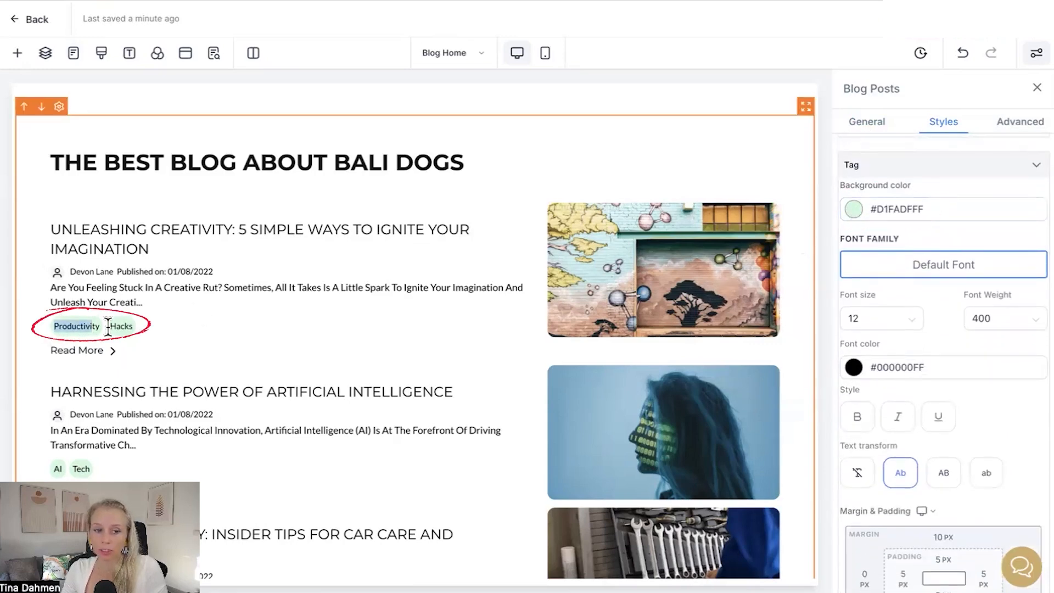
click(861, 216)
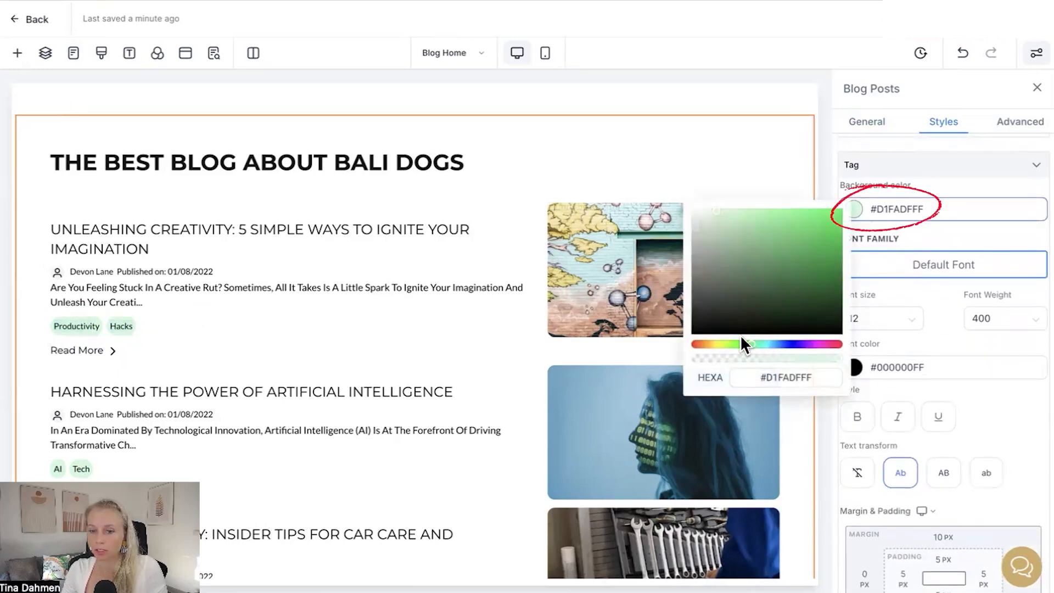
drag(715, 344, 817, 344)
click(838, 225)
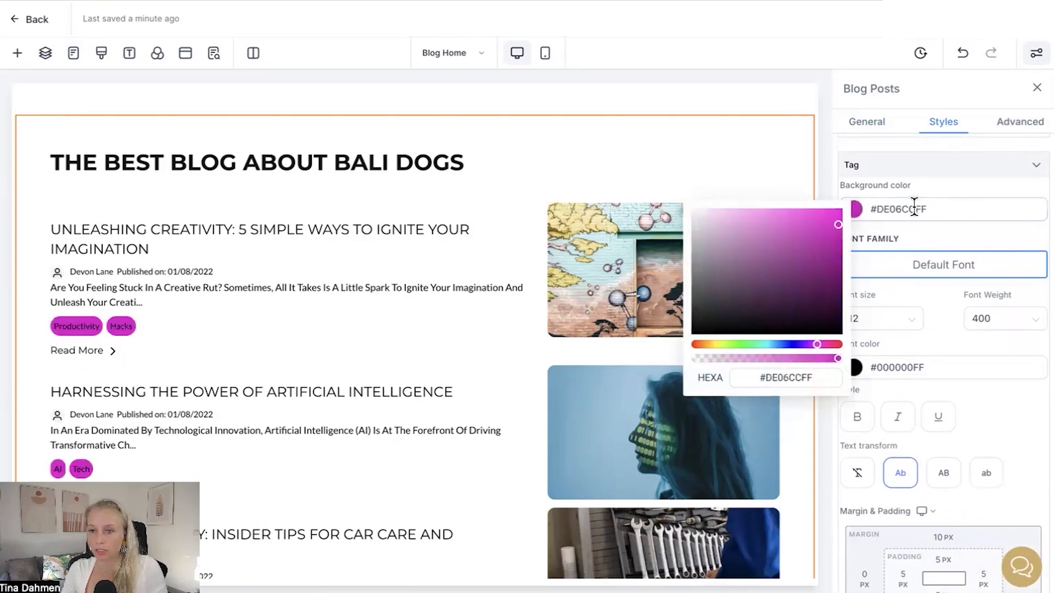
click(925, 204)
Set the tags' font family to Lato and their font size to 15
scroll(904, 328, down, 1)
click(948, 212)
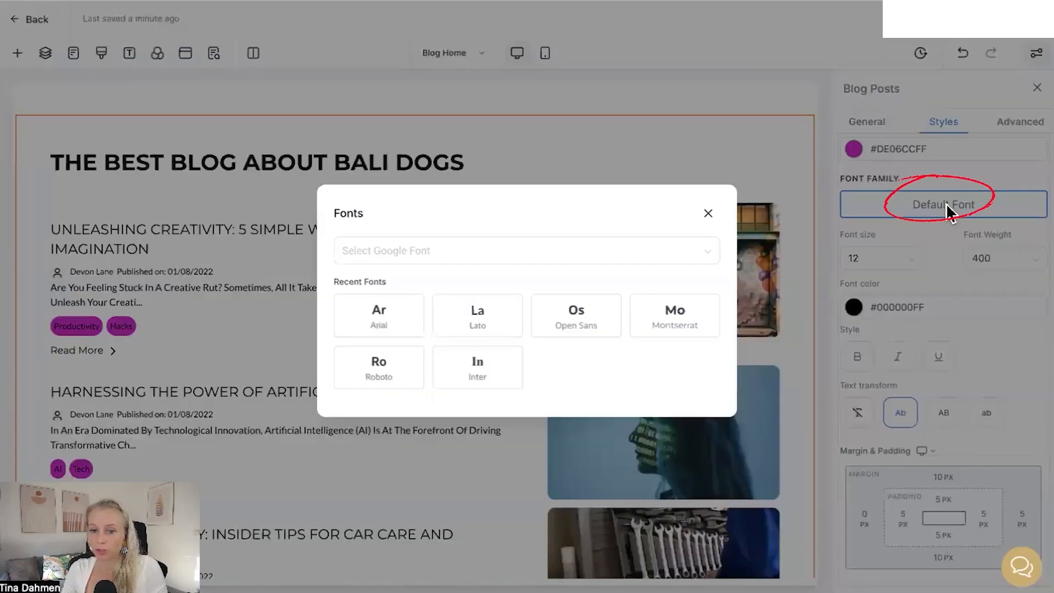
click(478, 312)
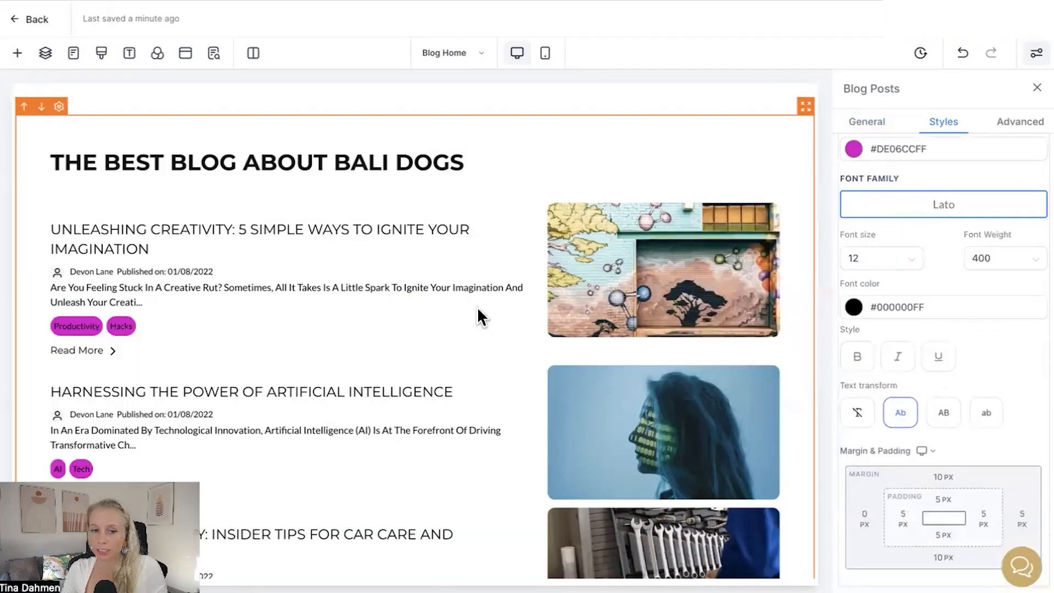
click(908, 262)
scroll(894, 432, down, 2)
click(887, 444)
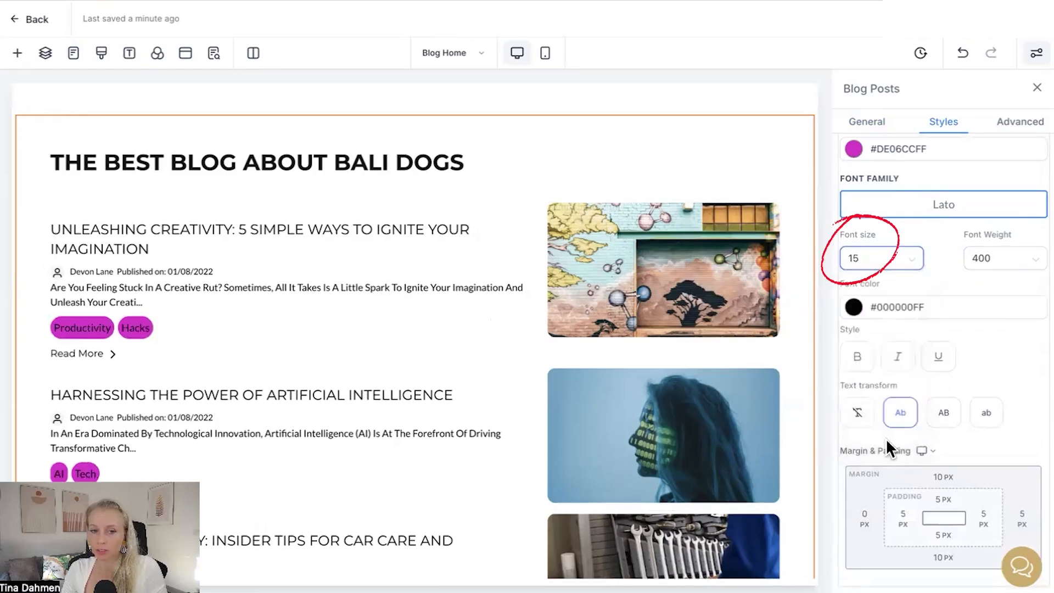
Set the font weight of the tags to 800
scroll(881, 193, up, 2)
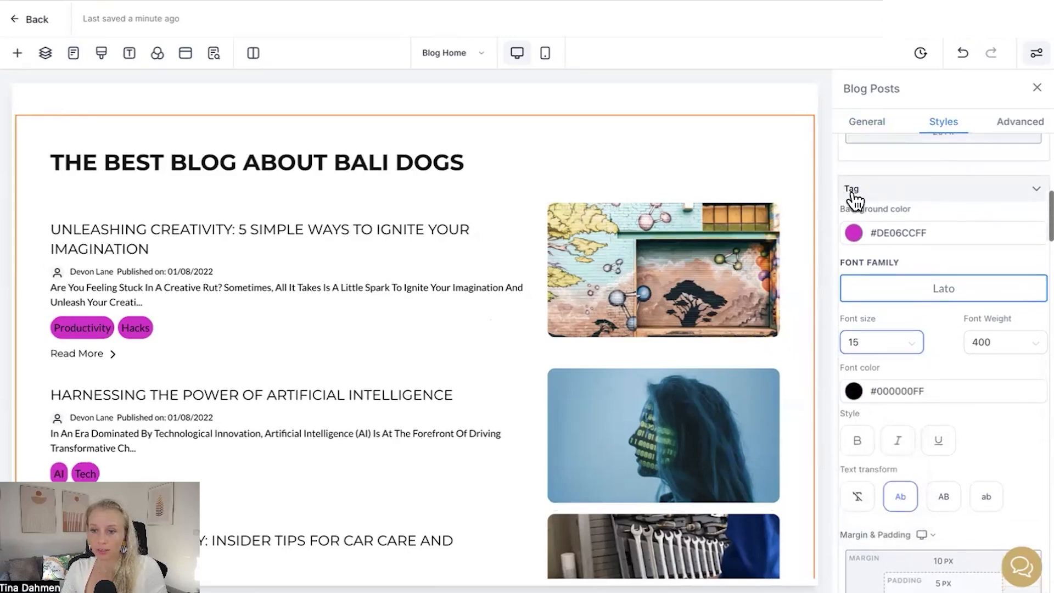
click(1024, 343)
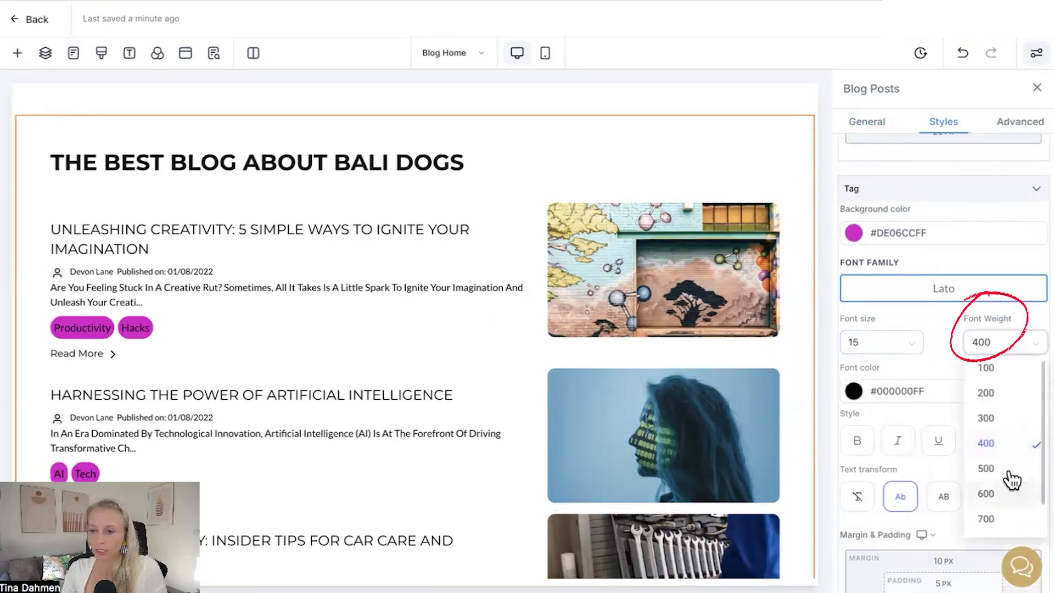
scroll(1012, 513, down, 1)
click(1008, 514)
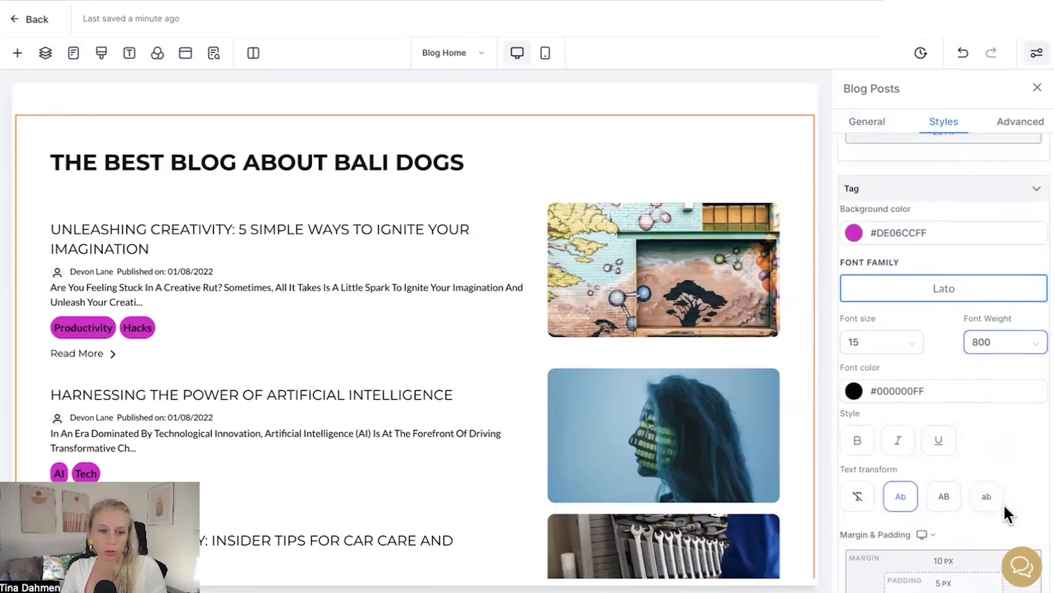
Apply bold, italic and underline styling to the tag text
scroll(883, 197, down, 4)
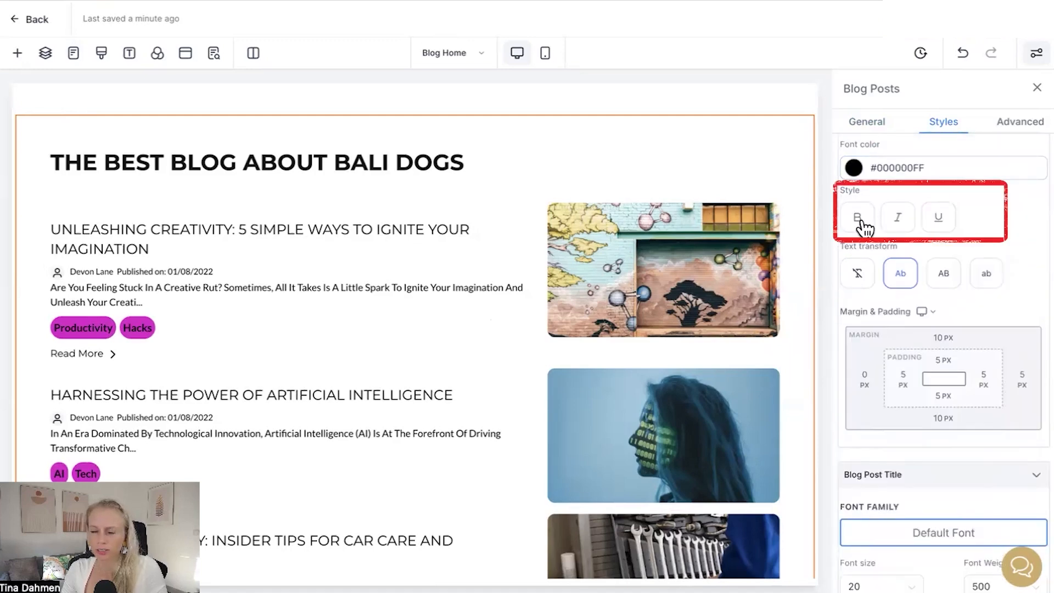
click(859, 220)
click(896, 225)
click(946, 221)
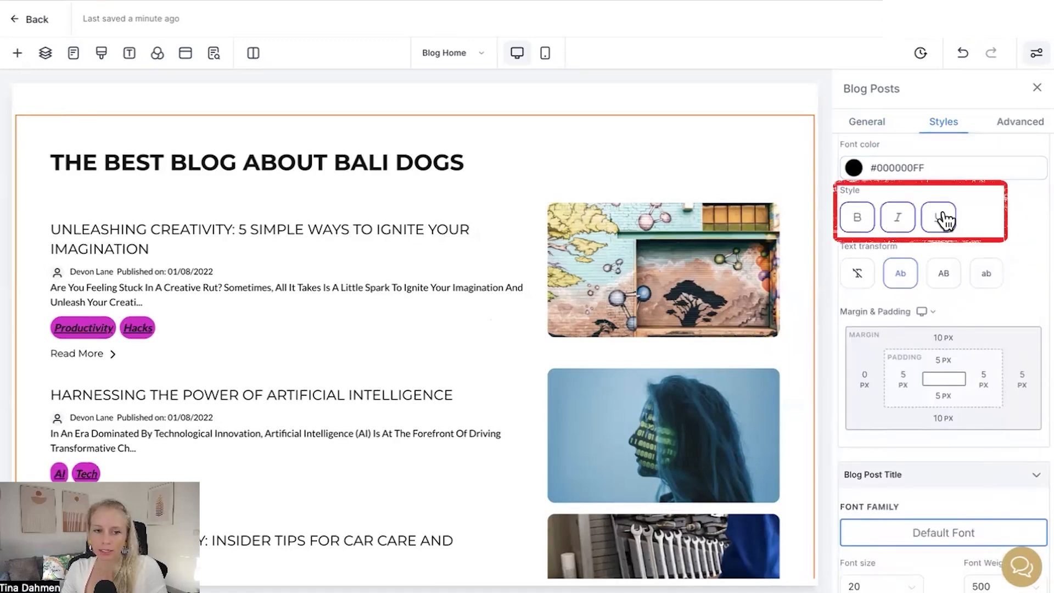
Turn off the text transform for the tags and open the device choice for their margin and padding
scroll(944, 236, down, 2)
click(942, 184)
click(859, 184)
scroll(846, 198, down, 1)
drag(845, 193, 922, 205)
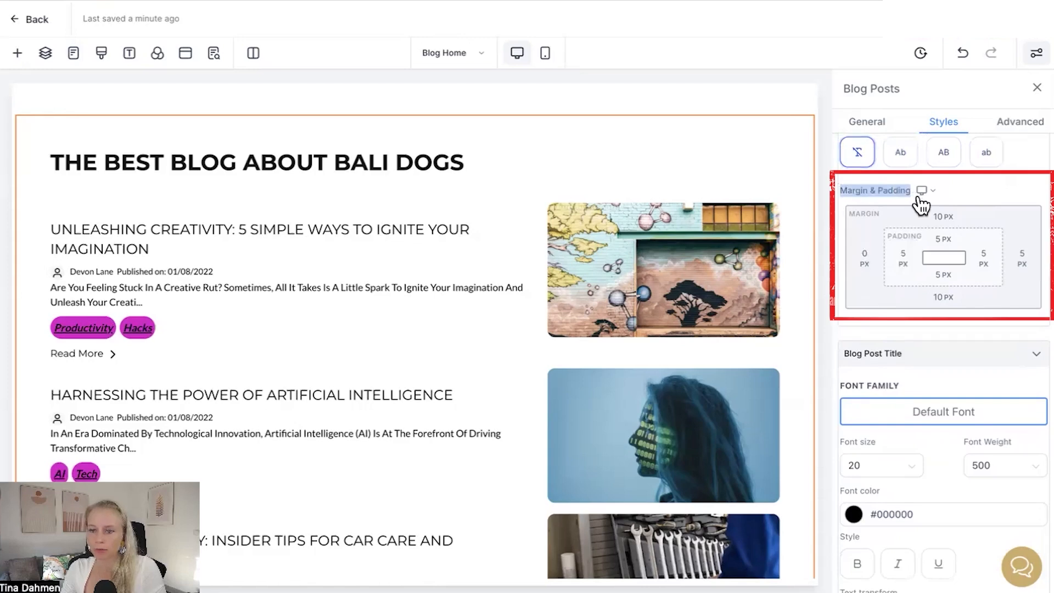
click(924, 190)
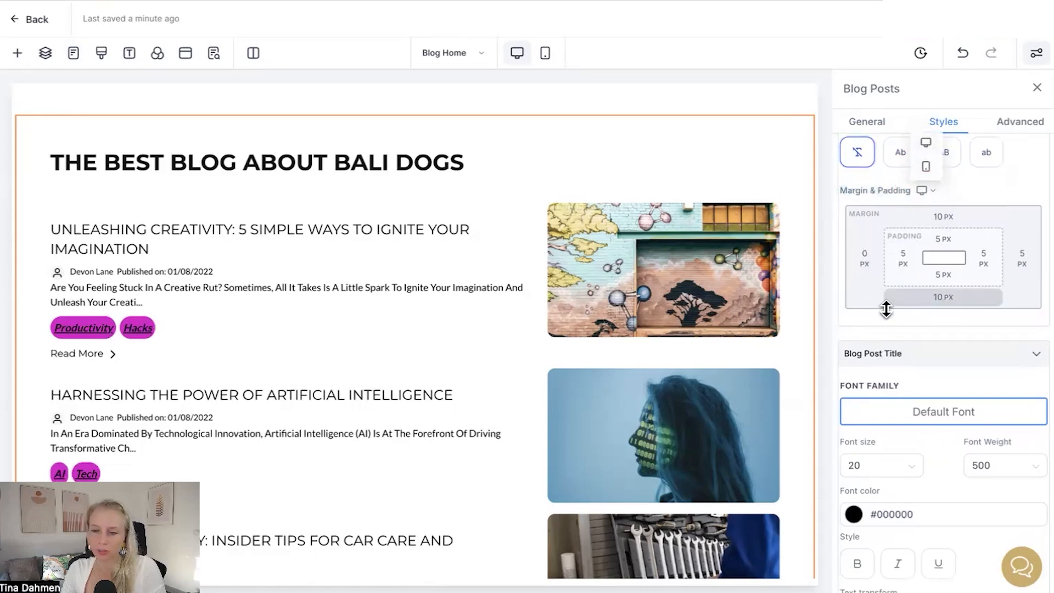
Change the font family of the blog post titles to Lato
scroll(955, 195, down, 5)
drag(846, 204, 897, 209)
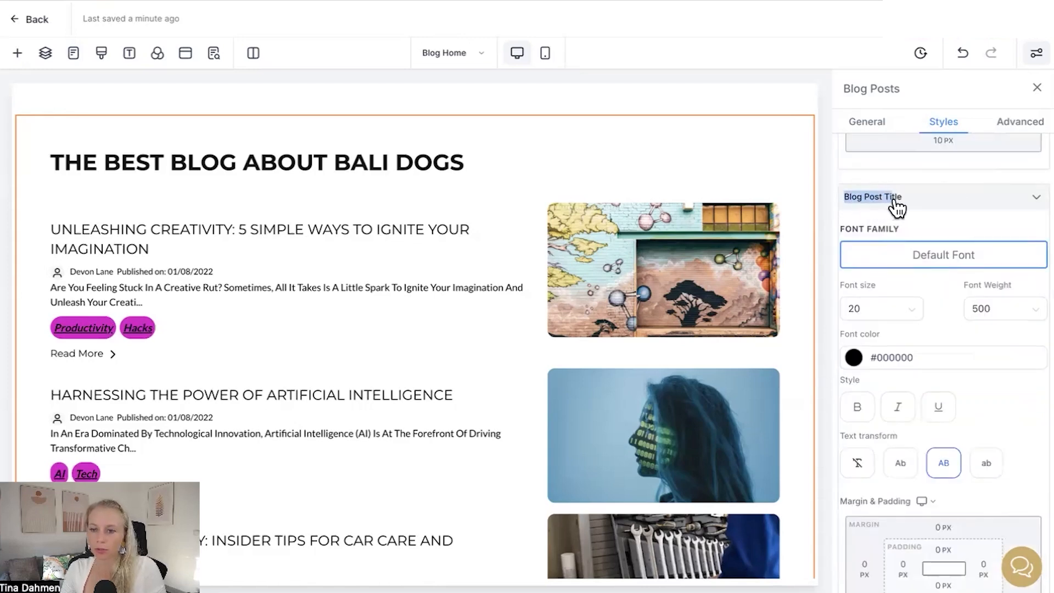
click(928, 263)
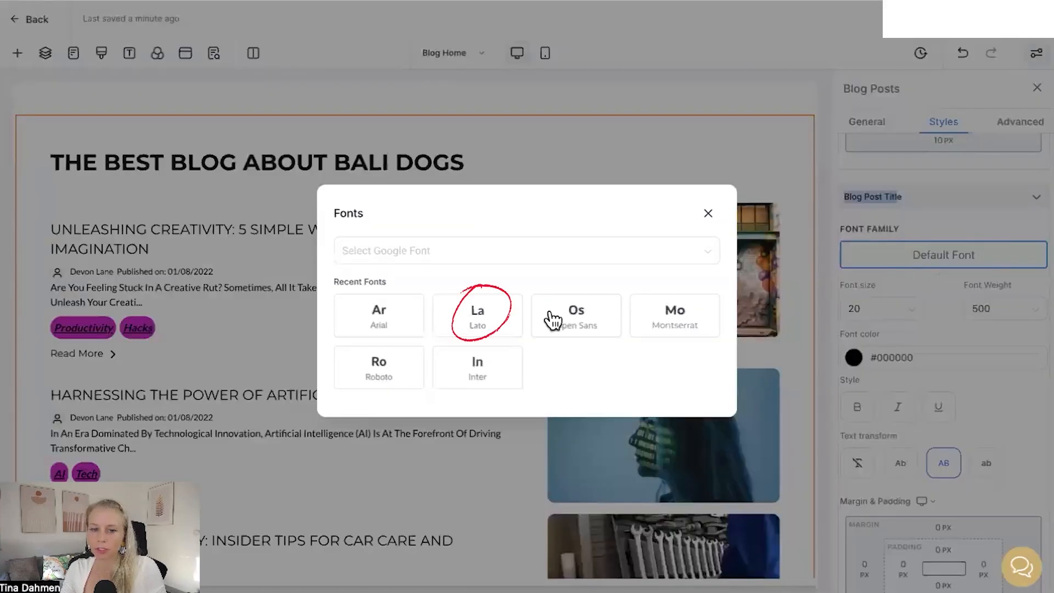
click(474, 327)
scroll(858, 217, down, 2)
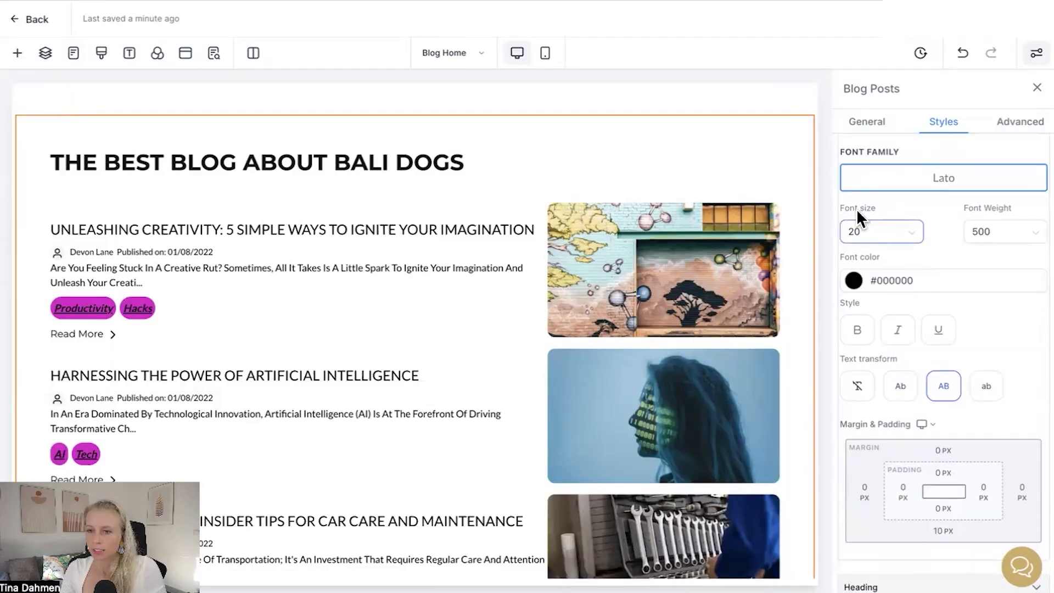
Change the font family of the blog posts element's heading to Lato
scroll(943, 224, down, 9)
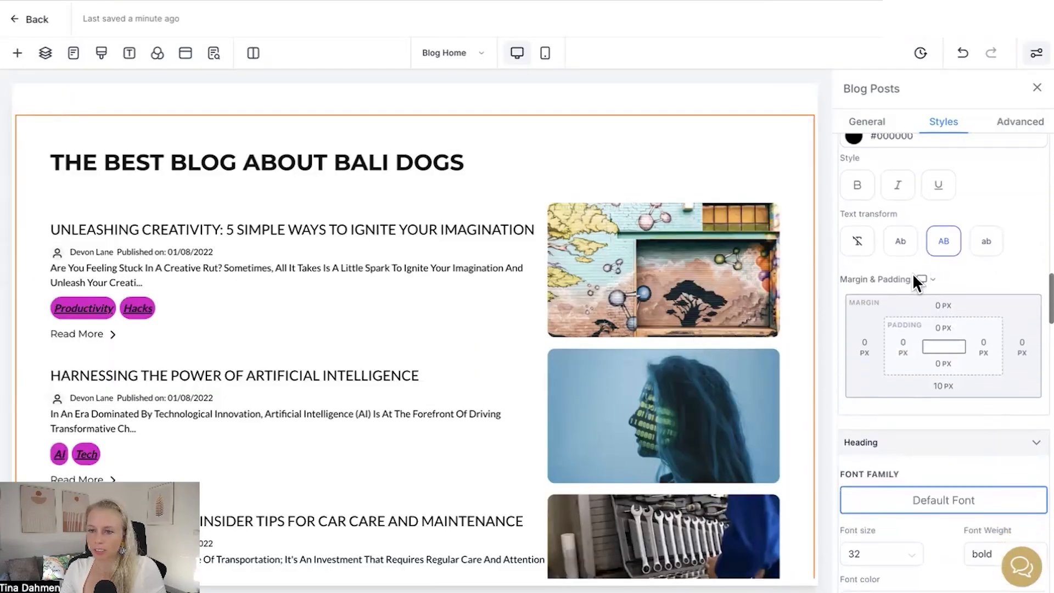
scroll(922, 256, up, 1)
scroll(943, 308, down, 3)
click(944, 207)
click(479, 324)
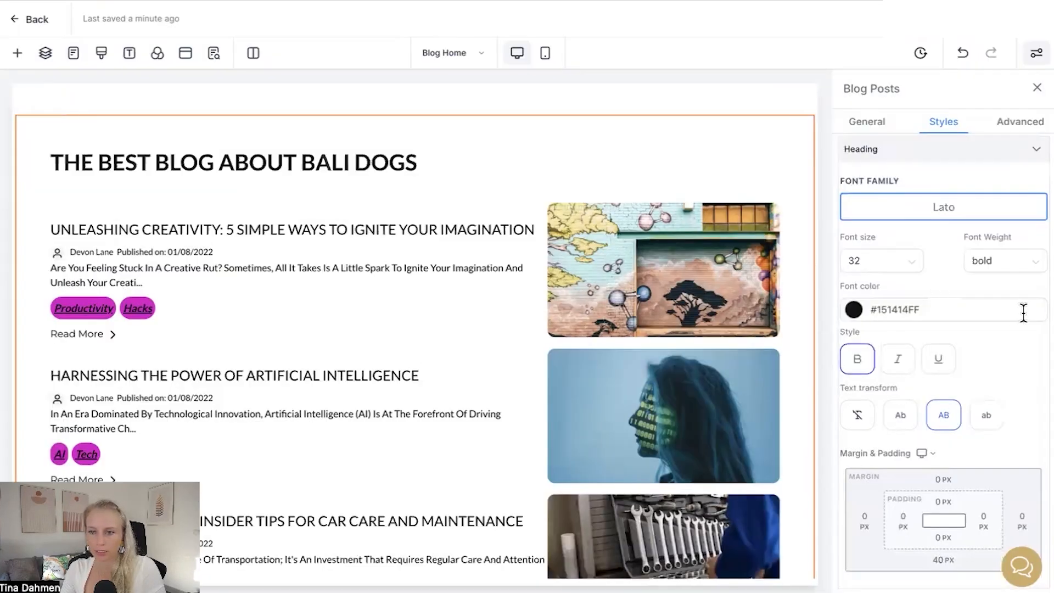
Change the font family of the post descriptions to Lato
scroll(936, 354, down, 5)
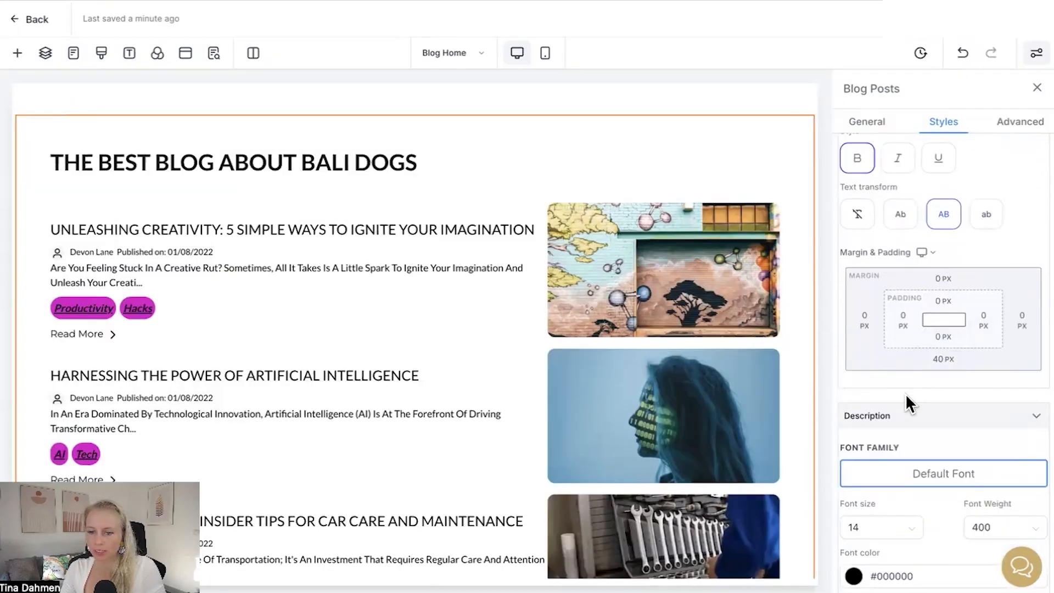
scroll(911, 395, down, 5)
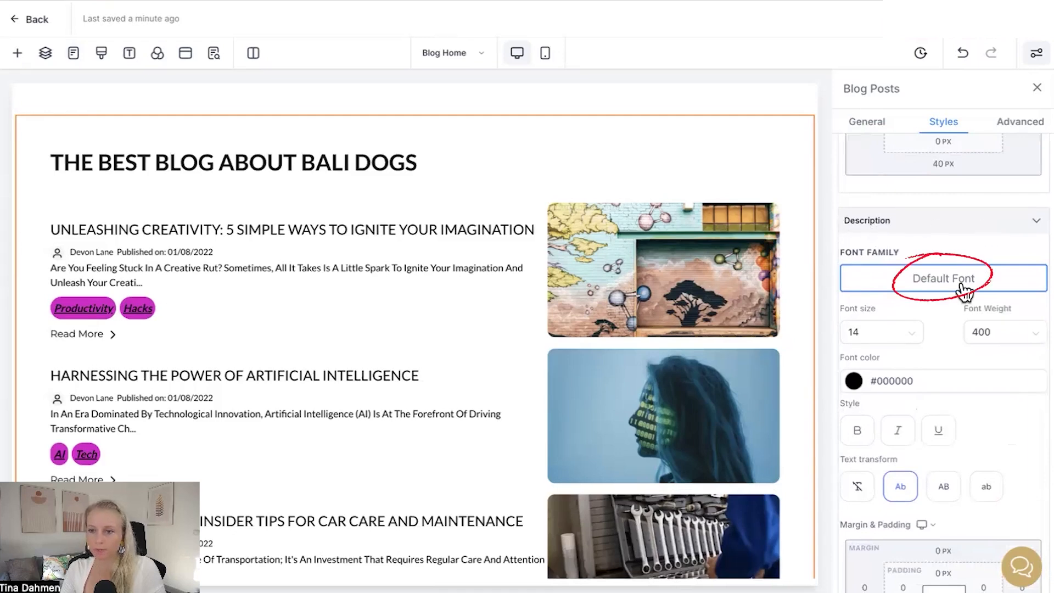
click(965, 291)
click(474, 322)
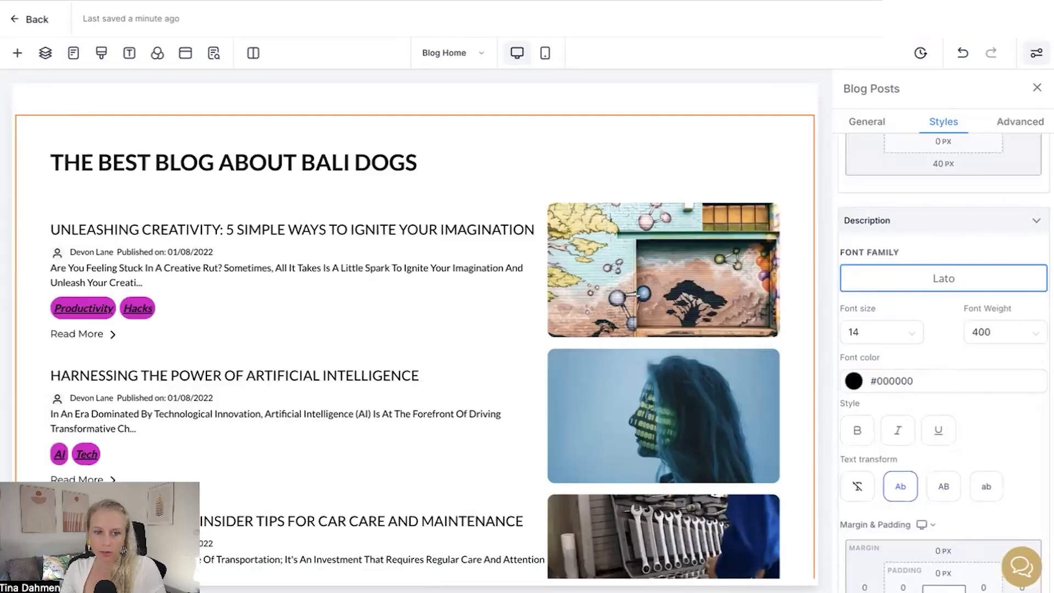
Set the author icon radius of the blog posts to 45 px
scroll(951, 318, down, 2)
scroll(991, 282, down, 9)
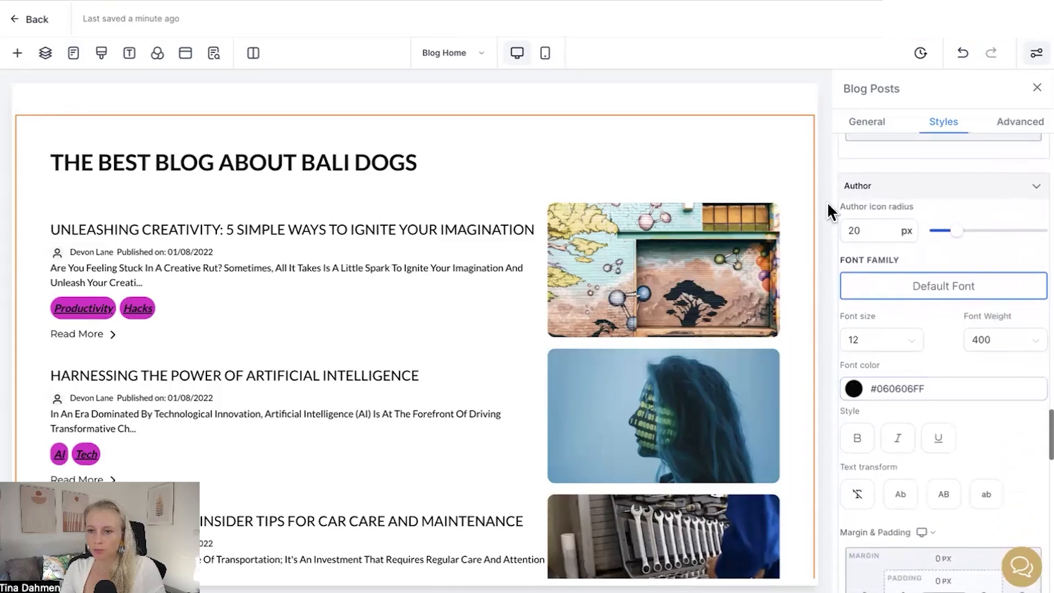
mouse_move(965, 240)
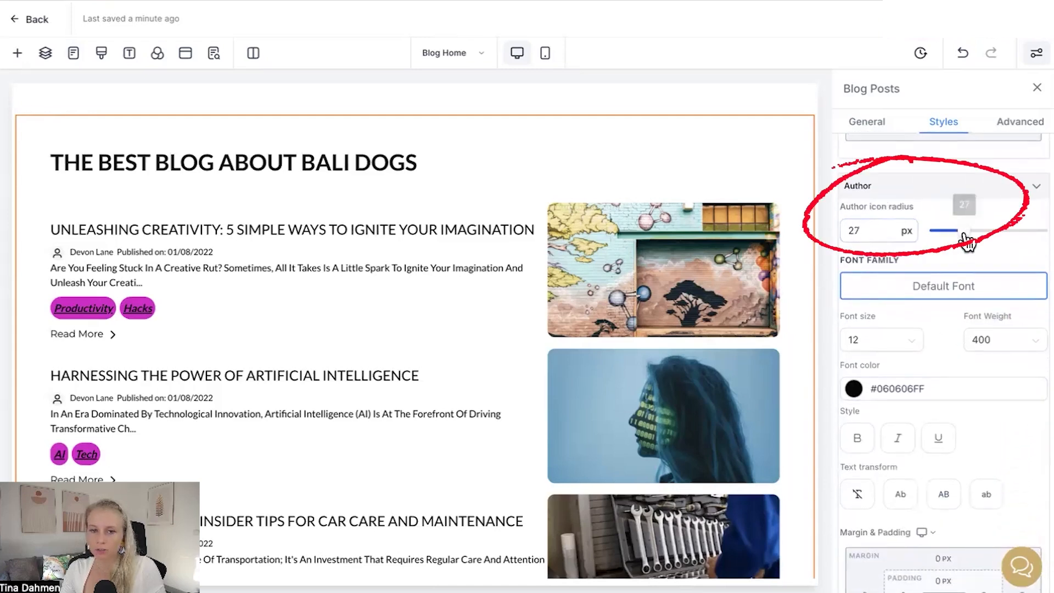
drag(965, 240, 983, 231)
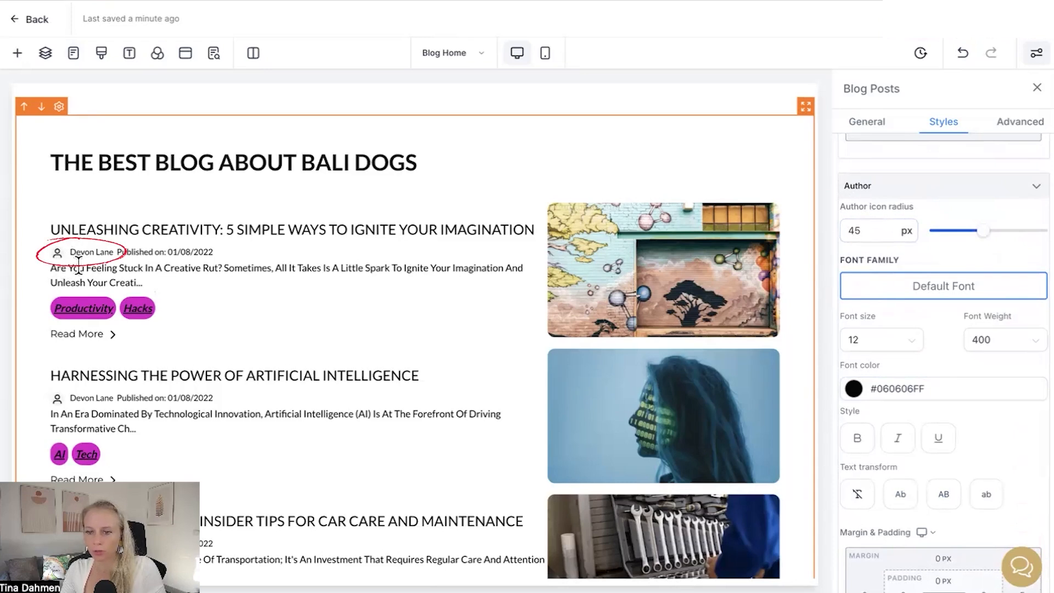
Review the author, publish date and button style settings, collapsing the Publish Date section
scroll(907, 372, down, 3)
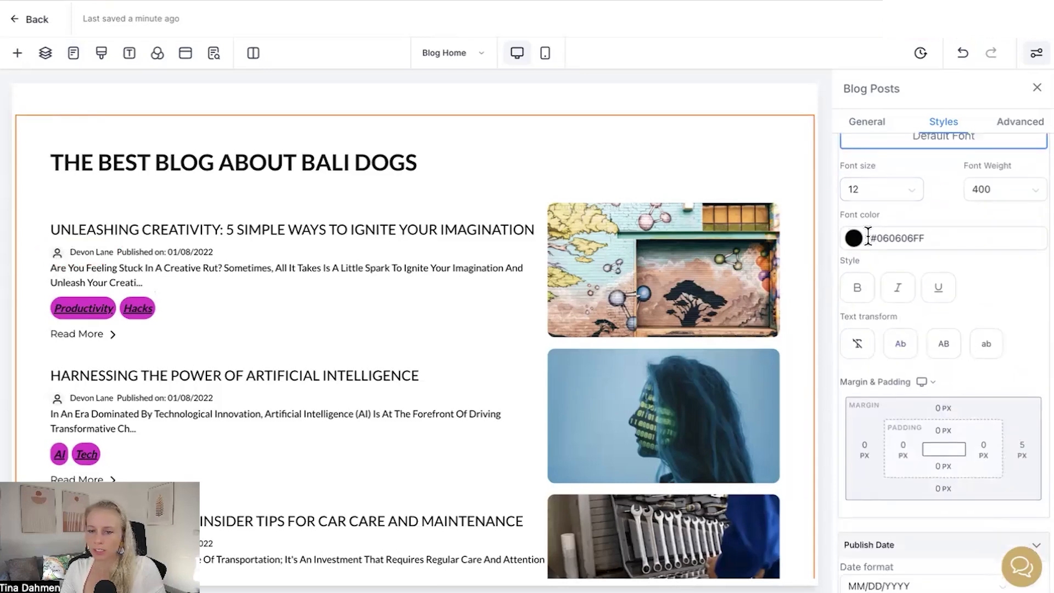
scroll(857, 392, down, 6)
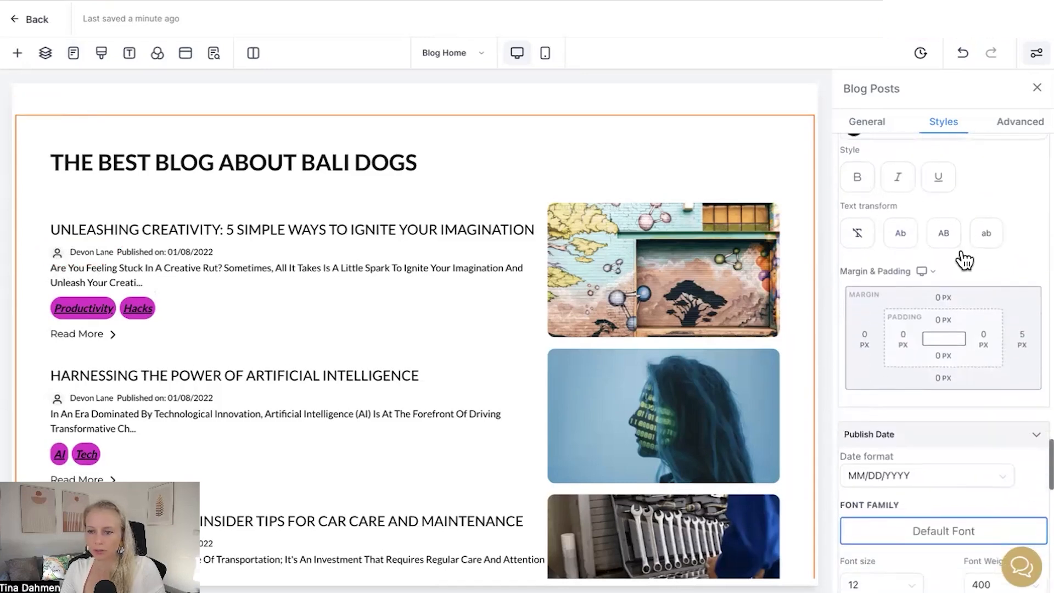
scroll(881, 254, down, 2)
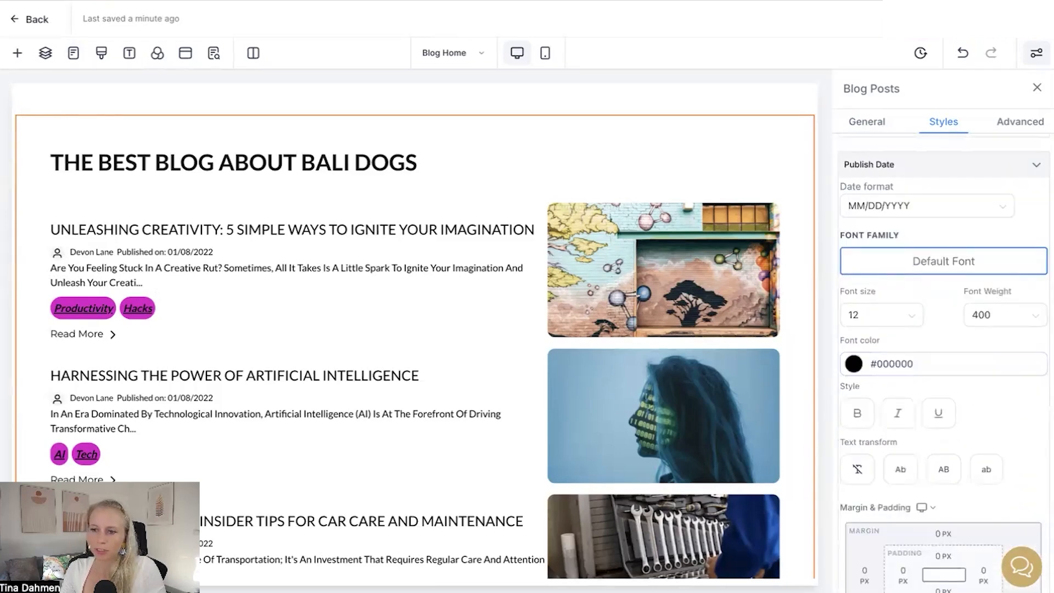
click(1033, 180)
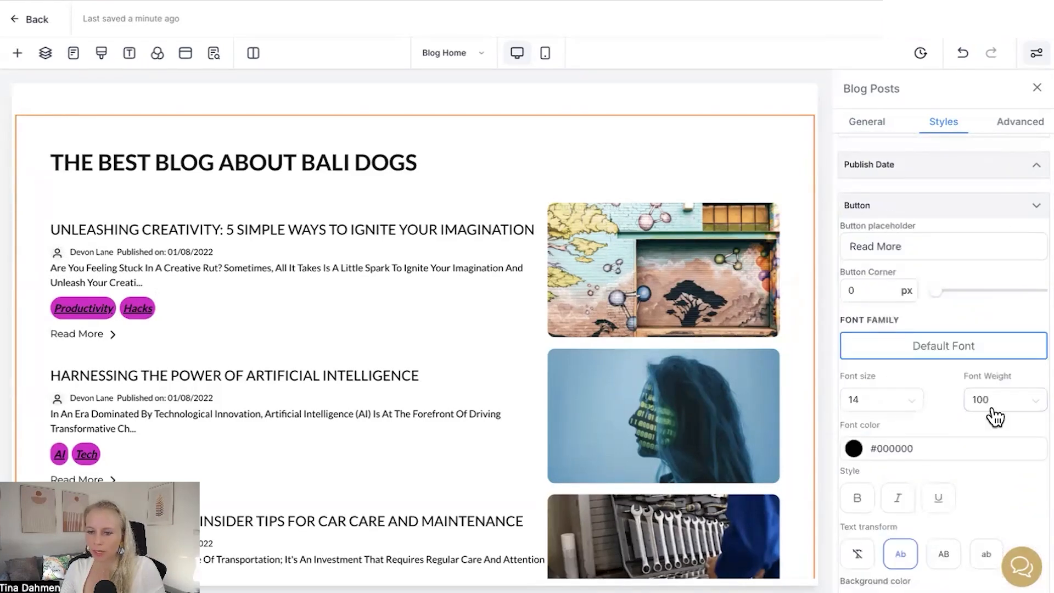
scroll(987, 410, down, 8)
Give the blog posts element a dashed bottom border with a width of 10px
click(1016, 131)
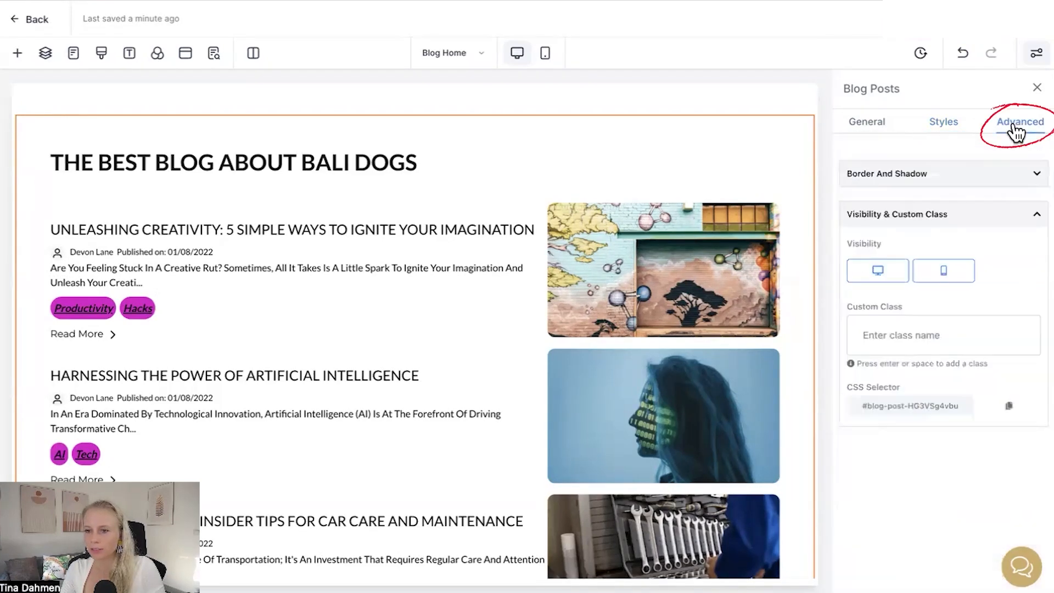
click(934, 225)
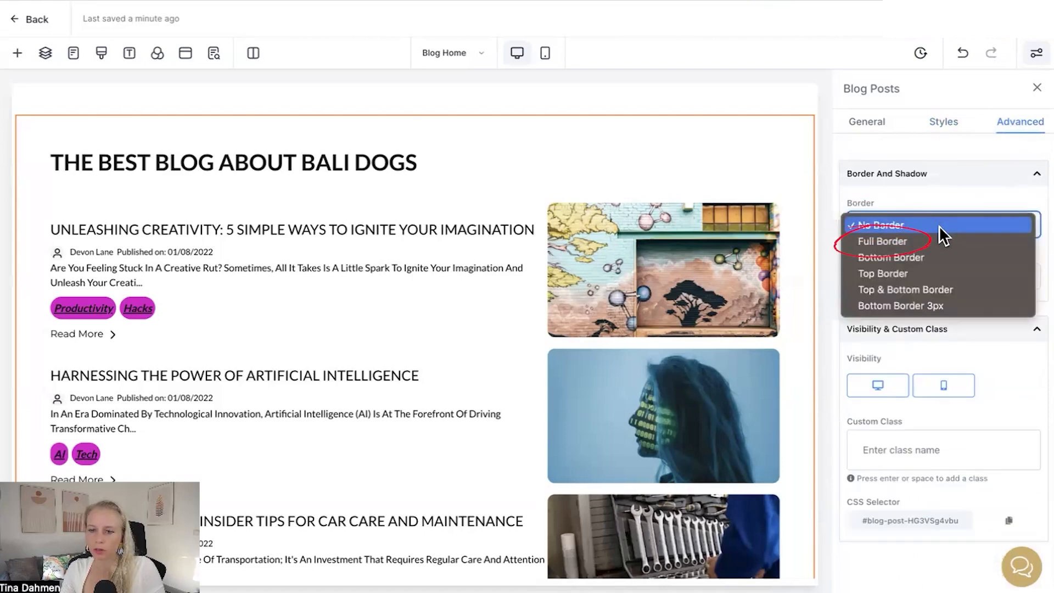
click(951, 258)
click(953, 269)
click(951, 291)
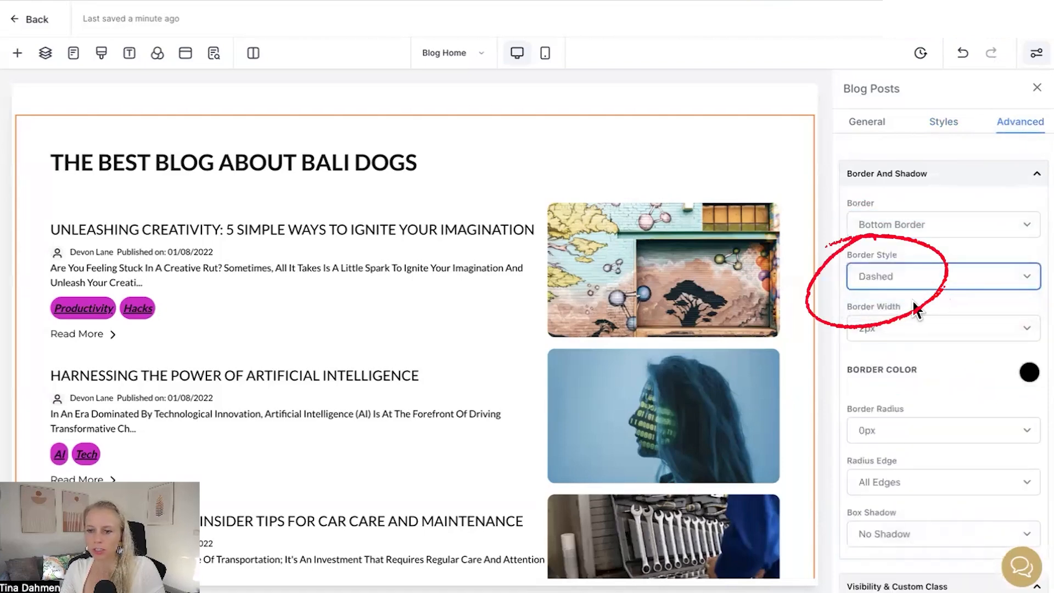
click(942, 330)
click(933, 376)
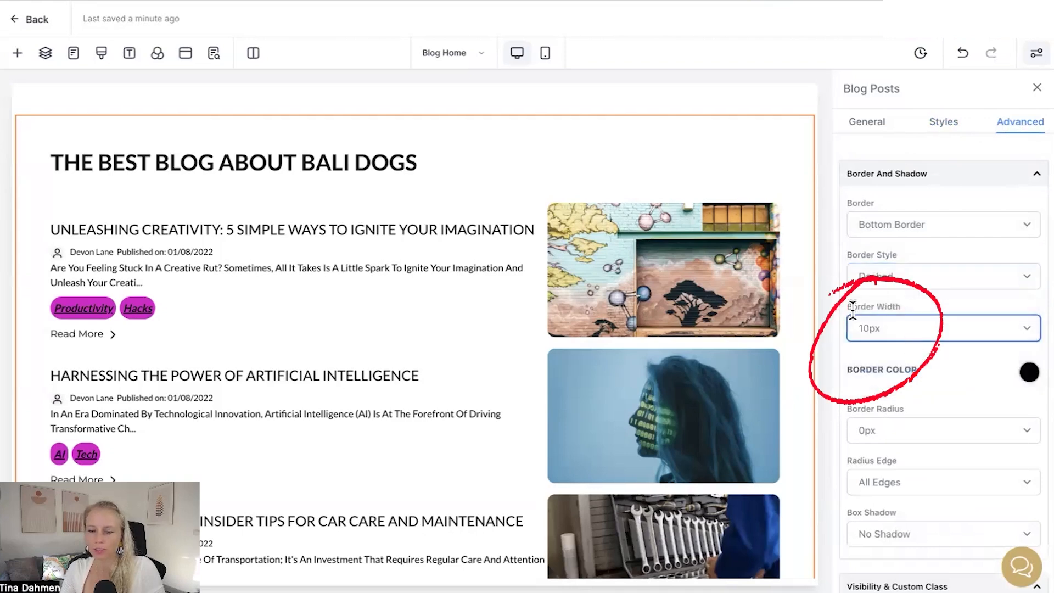
Set the border radius of the blog posts element to 10px and change its border color
drag(850, 306, 931, 338)
scroll(939, 365, down, 2)
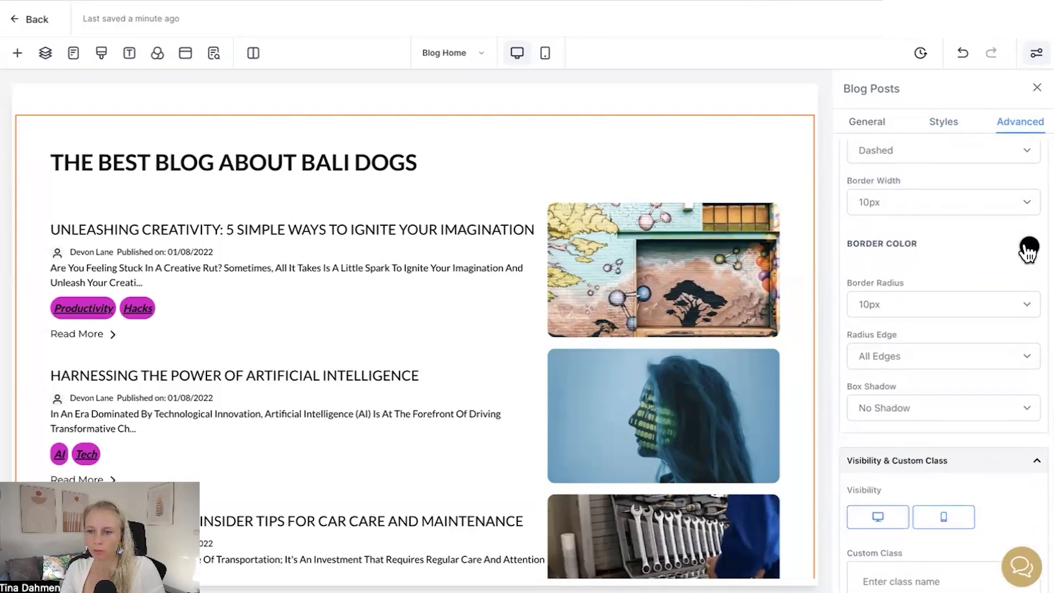
click(1030, 246)
click(993, 306)
drag(847, 281, 927, 291)
click(849, 333)
Check the available radius edge and box shadow options, keeping All Edges and No Shadow
scroll(849, 333, down, 2)
drag(847, 218, 916, 234)
click(921, 241)
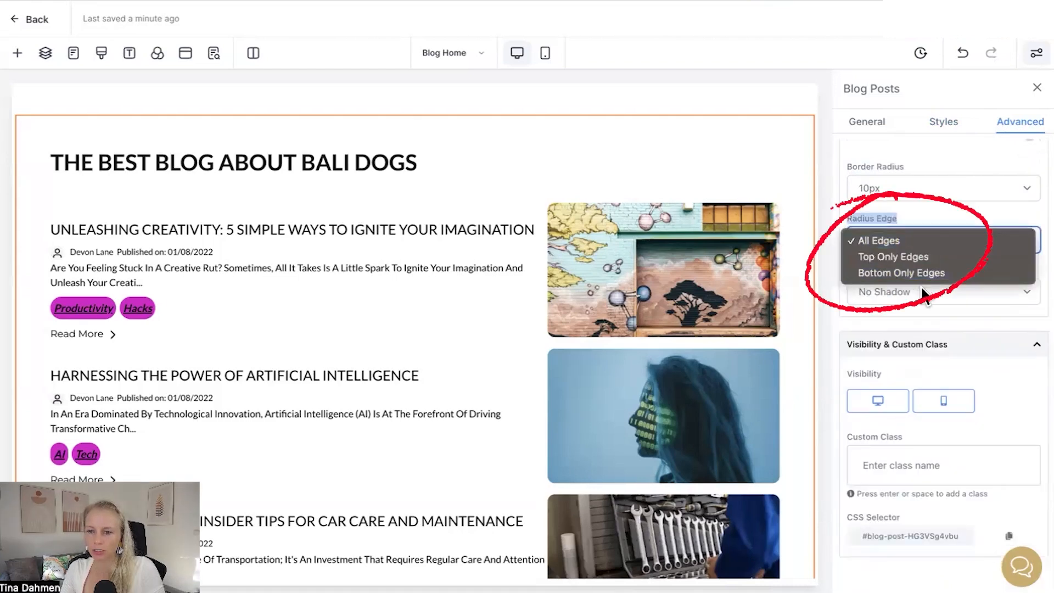
click(918, 242)
drag(848, 271, 873, 273)
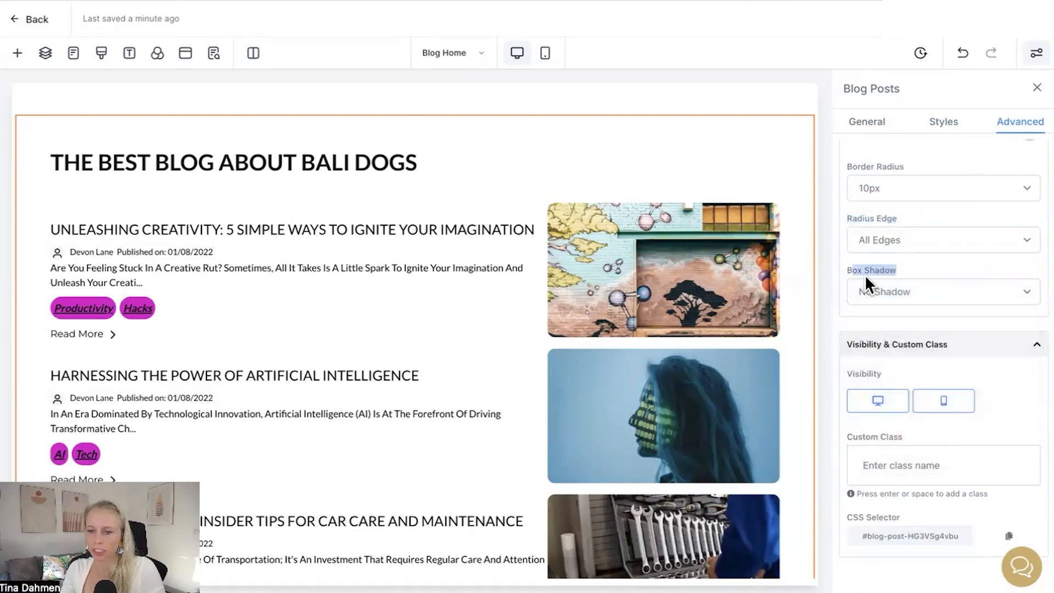
click(925, 292)
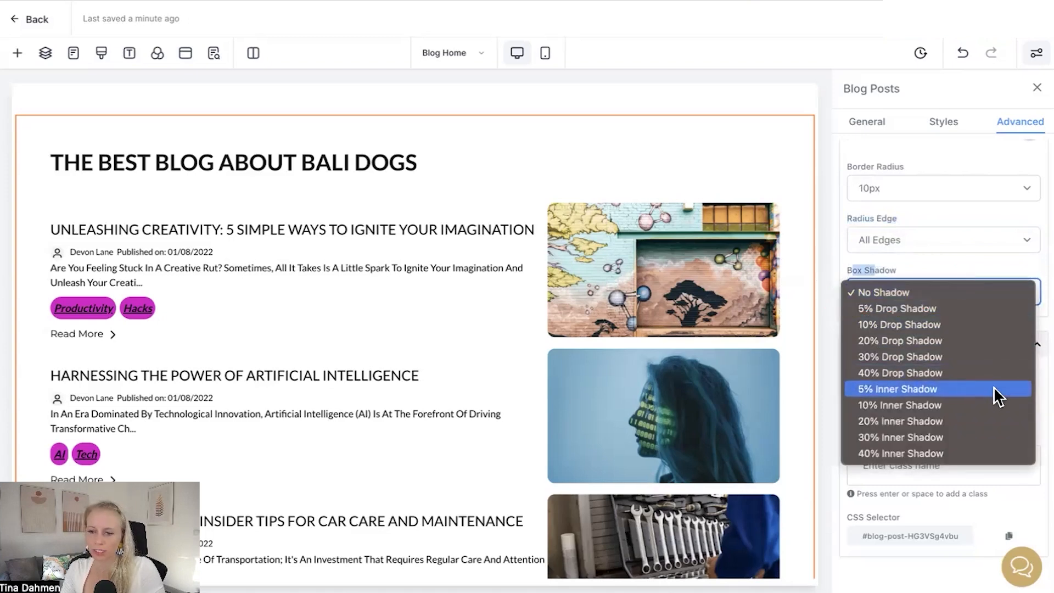
click(954, 294)
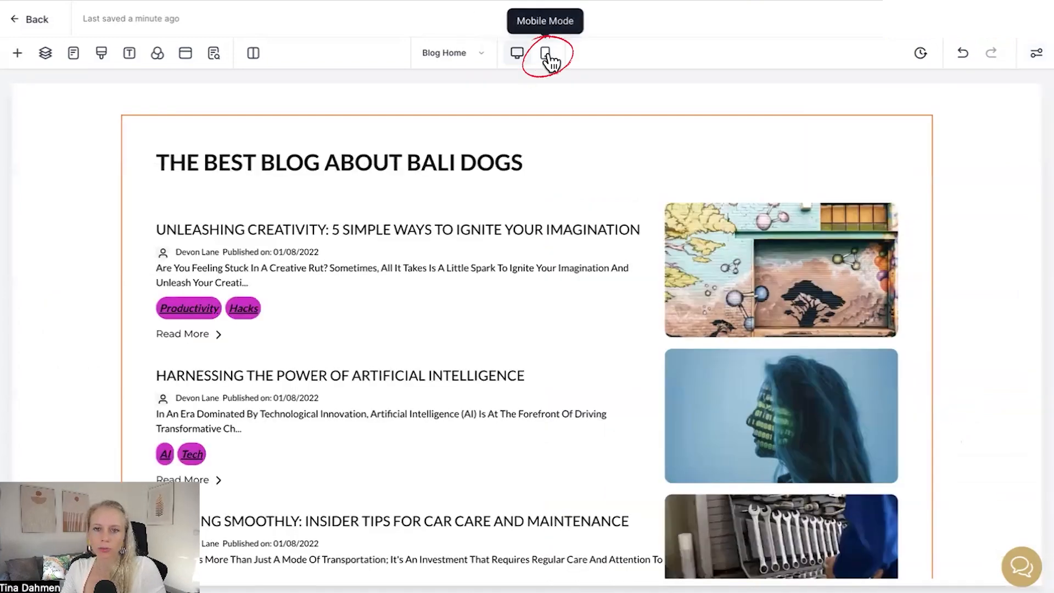
Preview the Blog Home page in mobile mode and look through the listed posts
click(549, 54)
scroll(577, 354, down, 10)
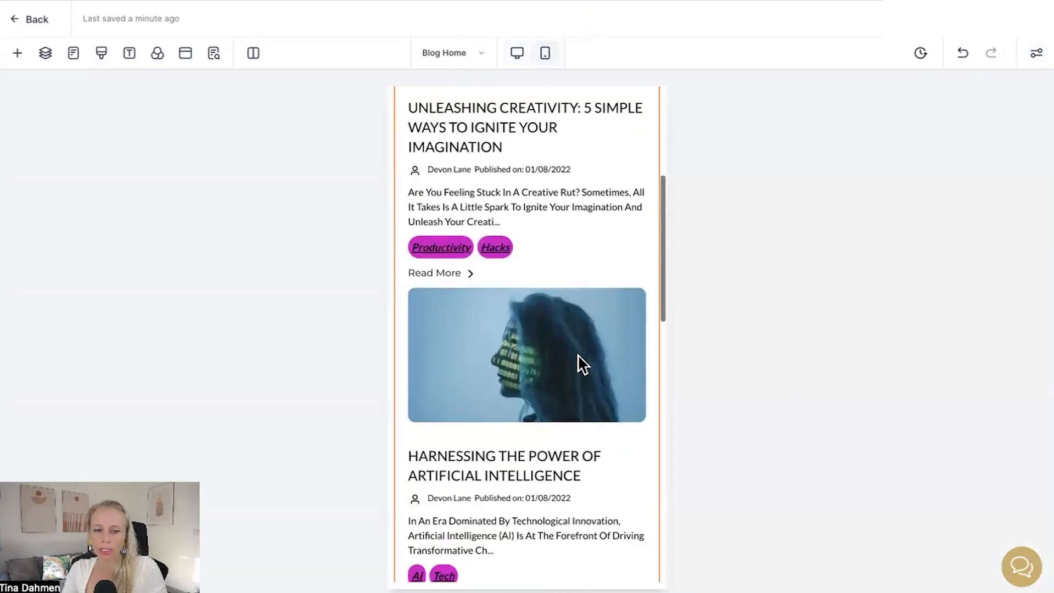
scroll(581, 354, down, 4)
scroll(582, 357, up, 15)
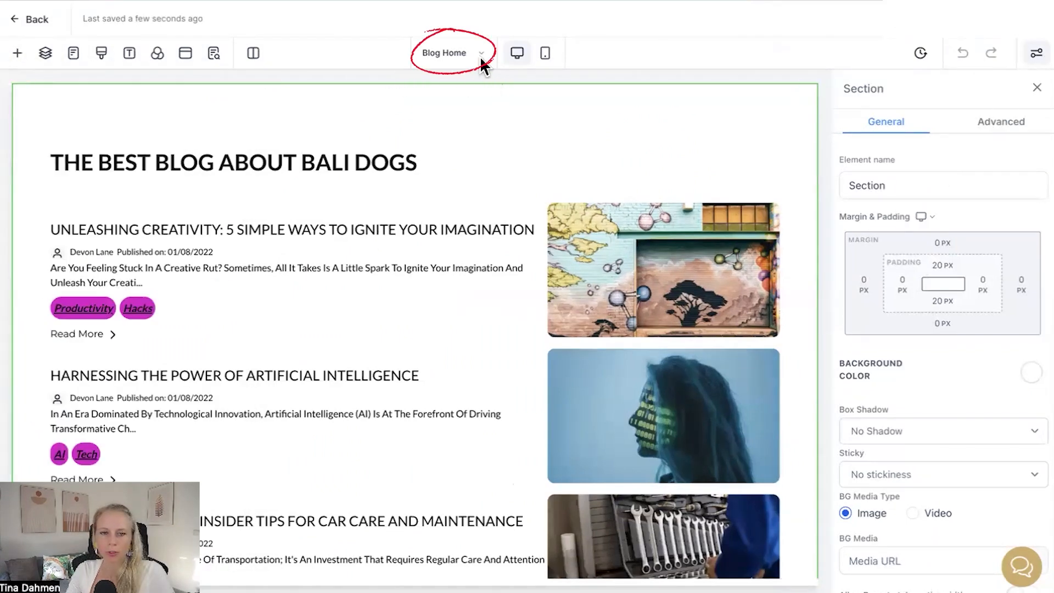
Switch to the Blog Post page and review its sample article and the section's general and advanced settings
click(482, 57)
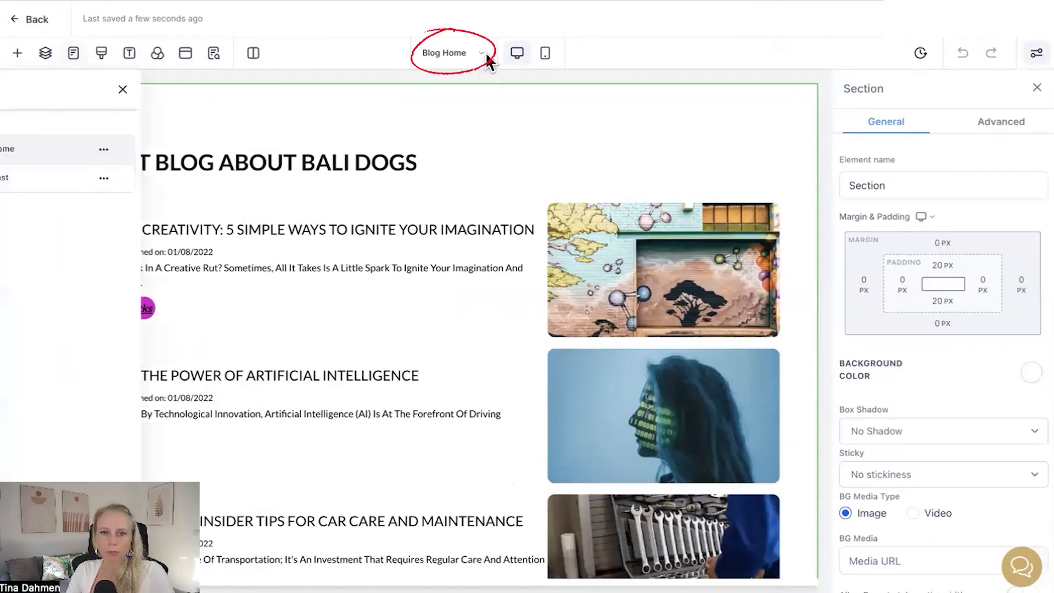
click(59, 184)
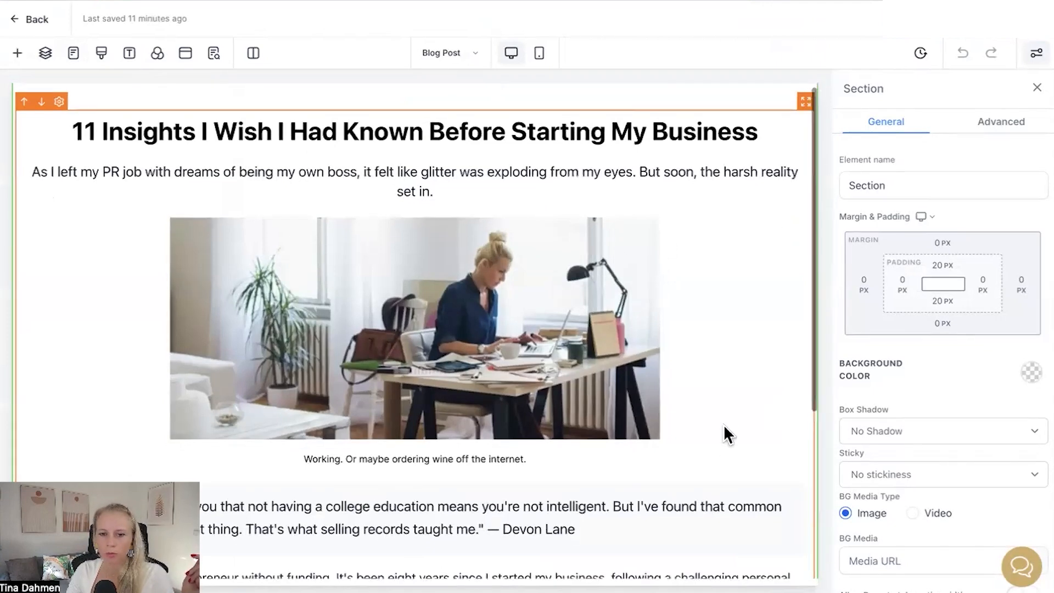
scroll(724, 434, down, 5)
scroll(724, 450, up, 5)
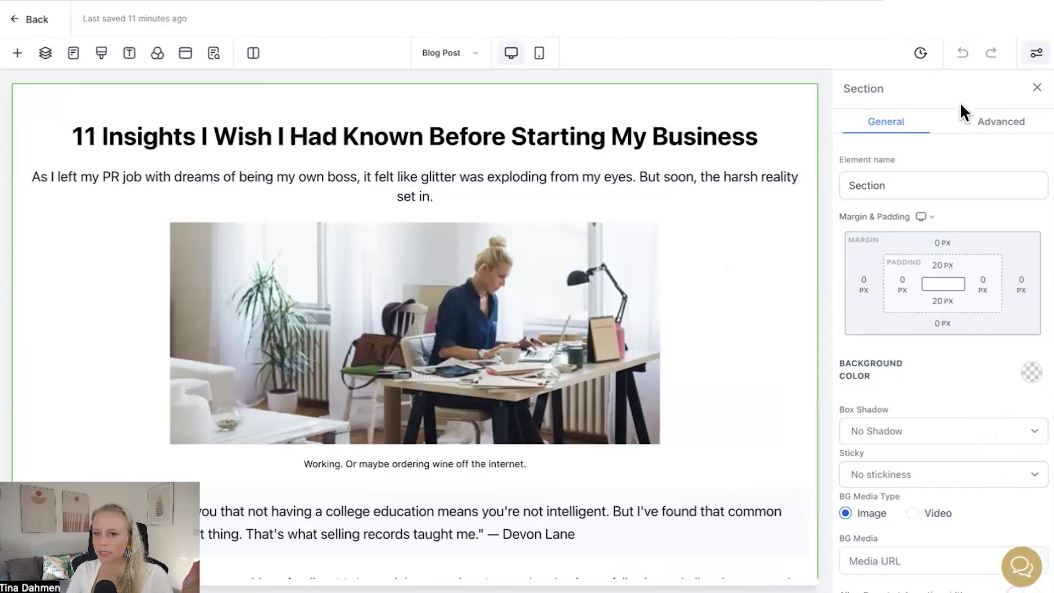
scroll(889, 261, down, 1)
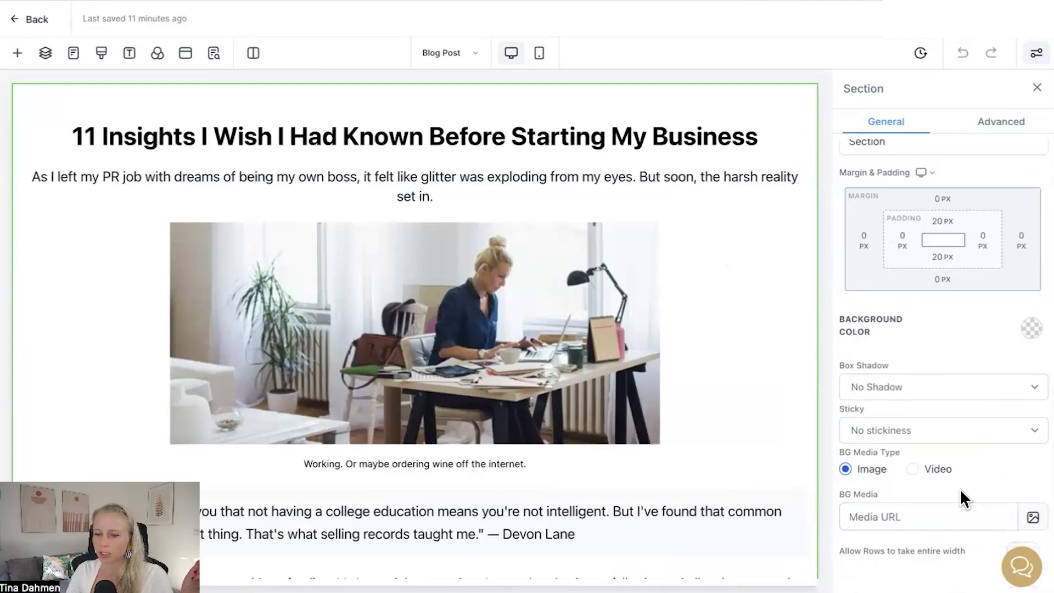
click(999, 123)
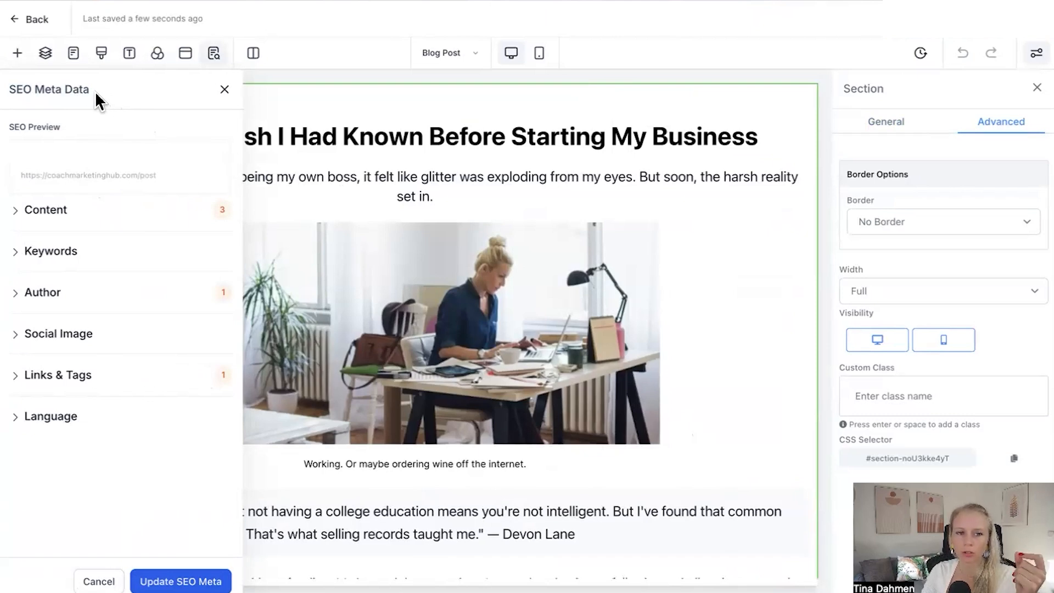
Examine the title, description and keywords fields in the Blog Post page's SEO meta data
drag(95, 91, 22, 91)
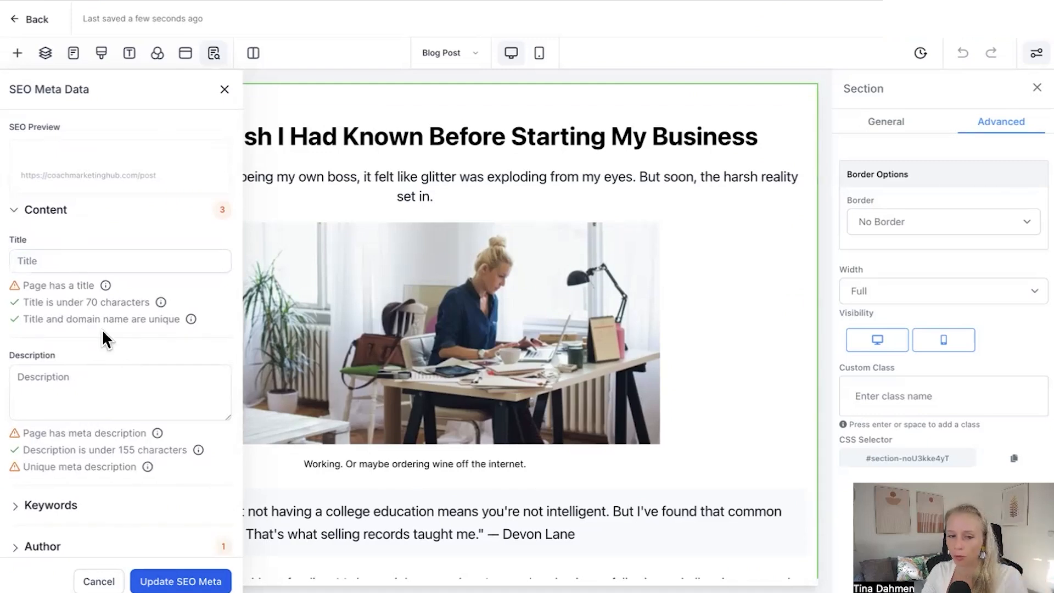
click(44, 265)
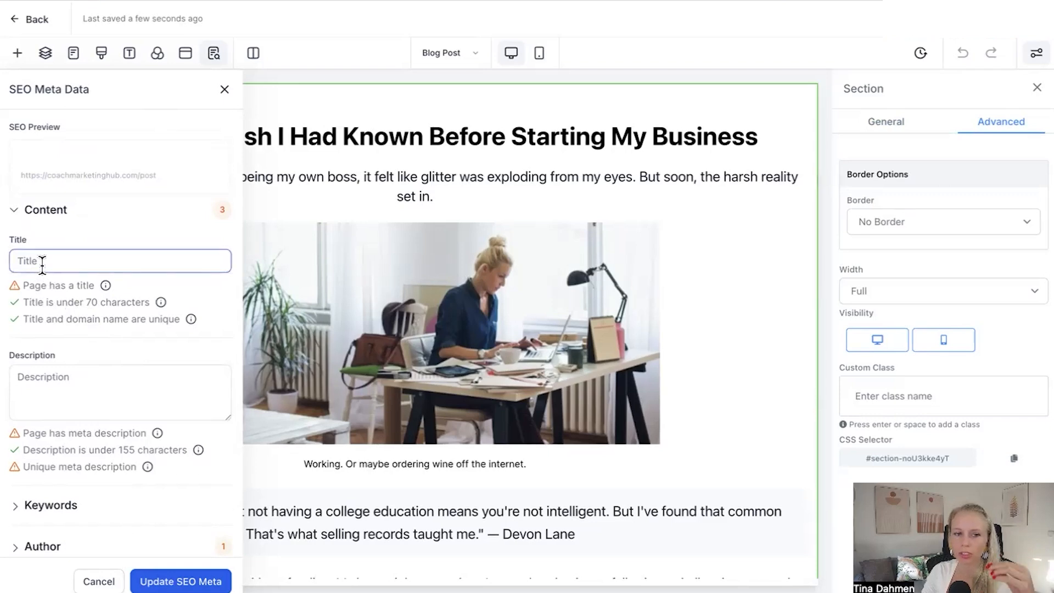
scroll(52, 274, down, 3)
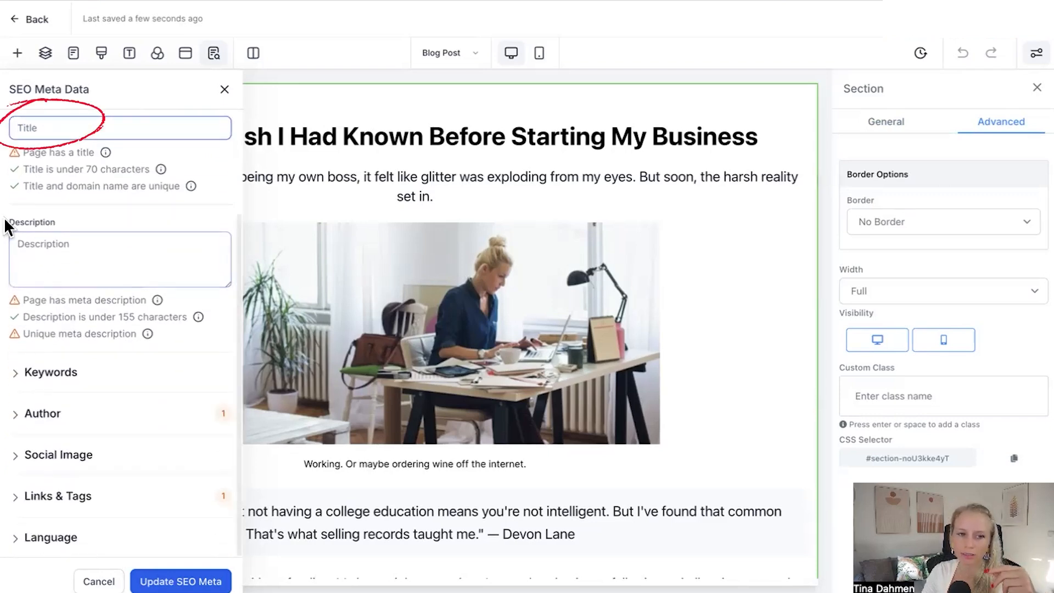
drag(8, 222, 71, 231)
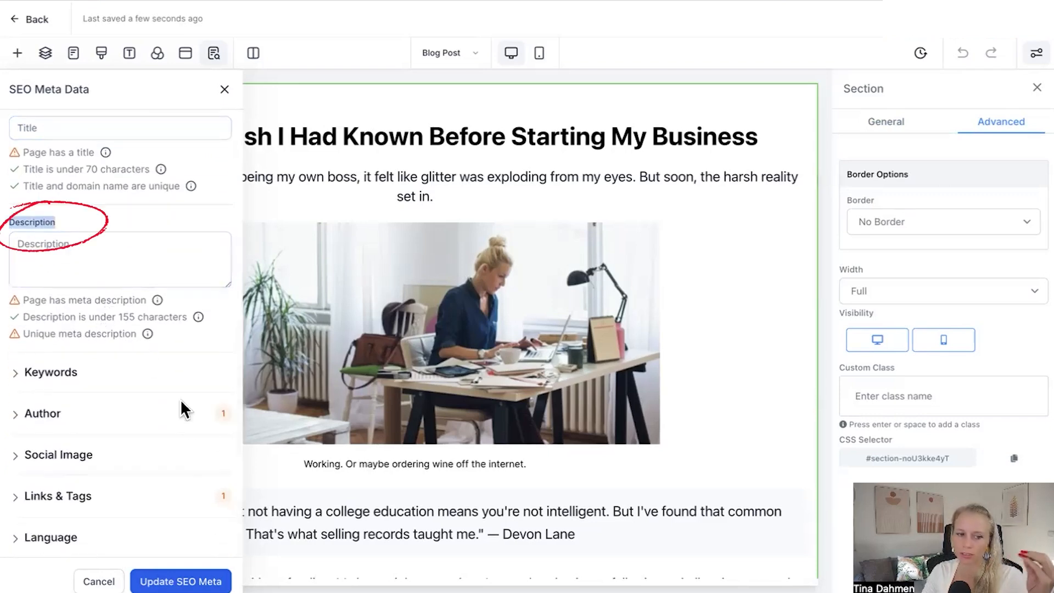
click(19, 374)
click(45, 417)
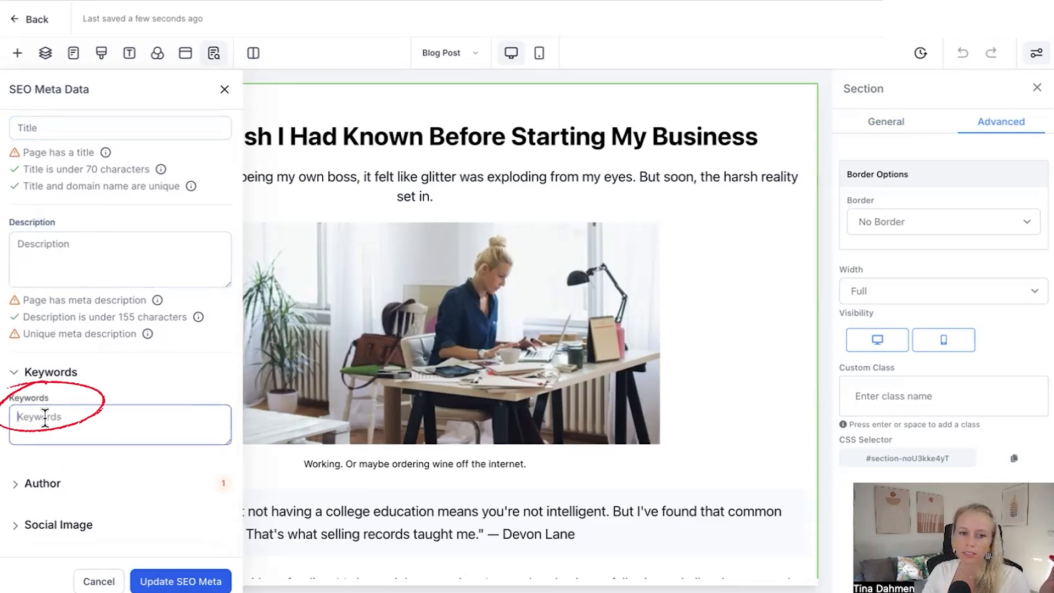
Examine the author, social image, links and tags, and language settings in the SEO meta data
scroll(124, 498, down, 2)
click(15, 414)
scroll(124, 480, down, 2)
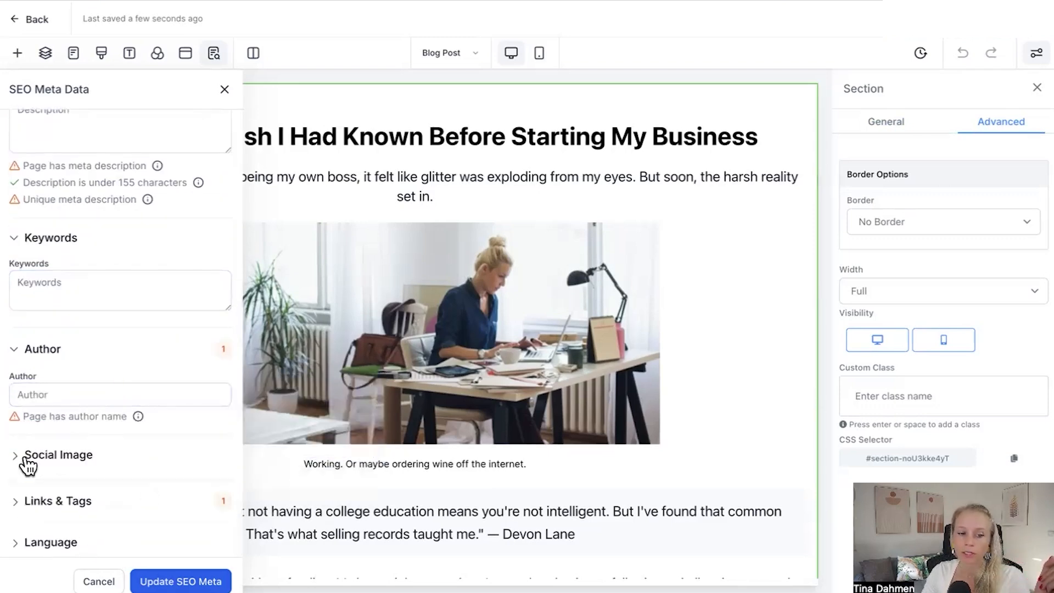
click(25, 455)
scroll(155, 480, down, 1)
click(122, 461)
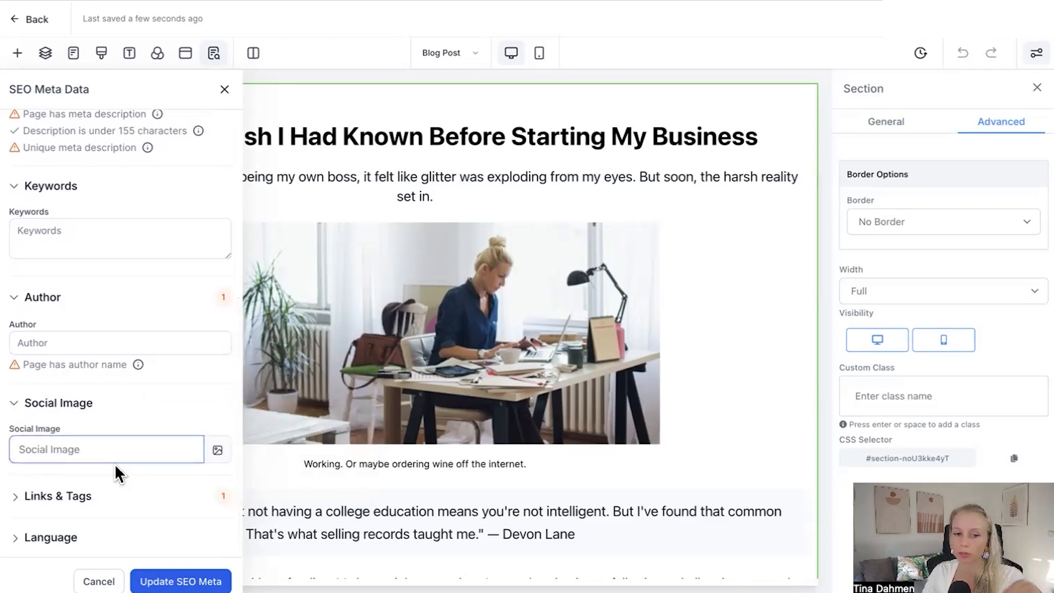
click(19, 496)
scroll(77, 446, down, 2)
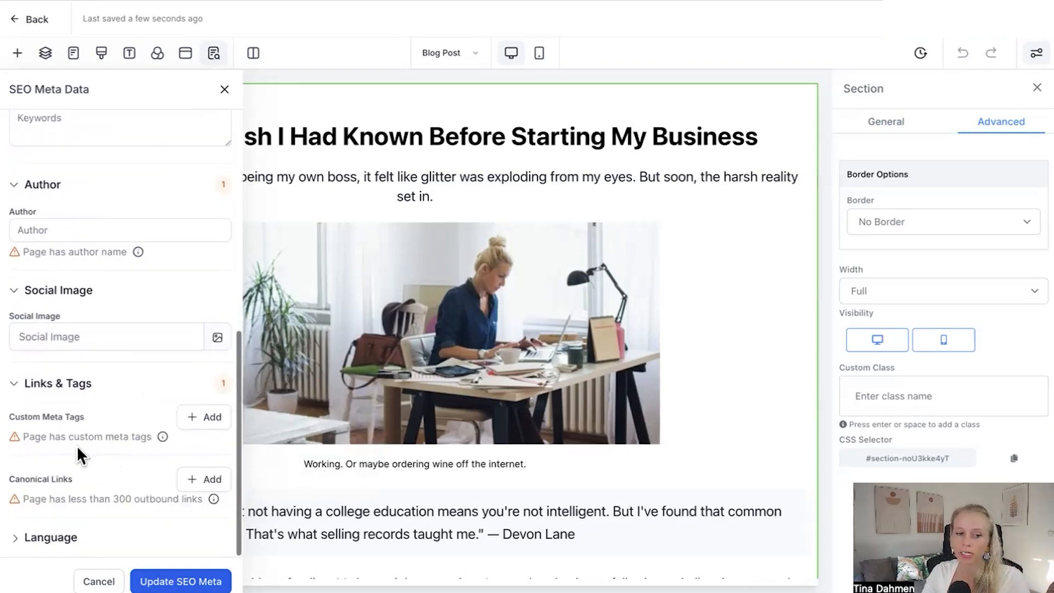
click(32, 552)
scroll(125, 494, down, 1)
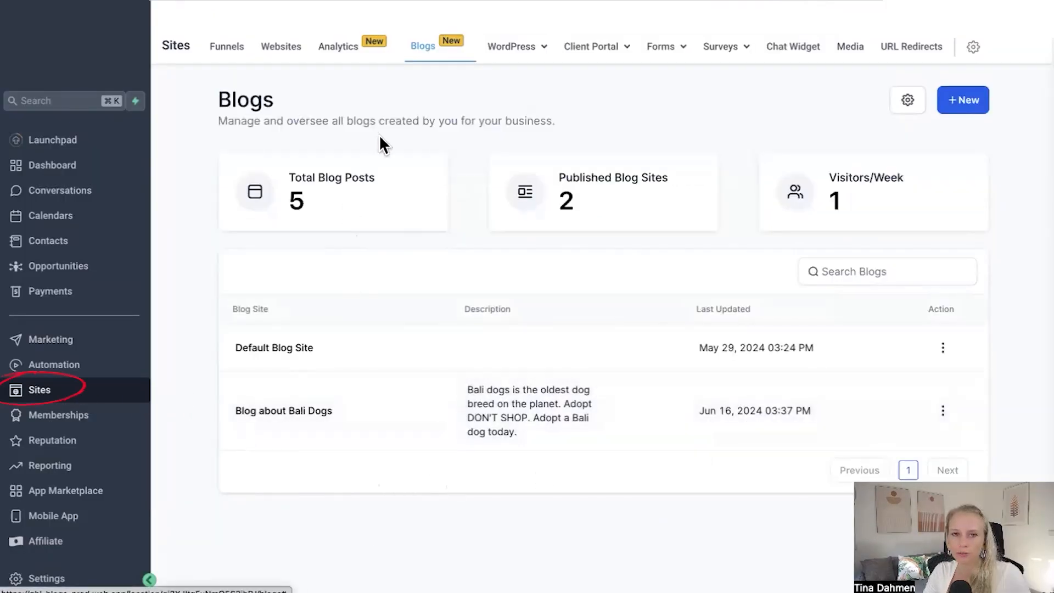
In Blog about Bali Dogs, start a new post titled "Last saved a few seconds" and choose its cover image
click(311, 412)
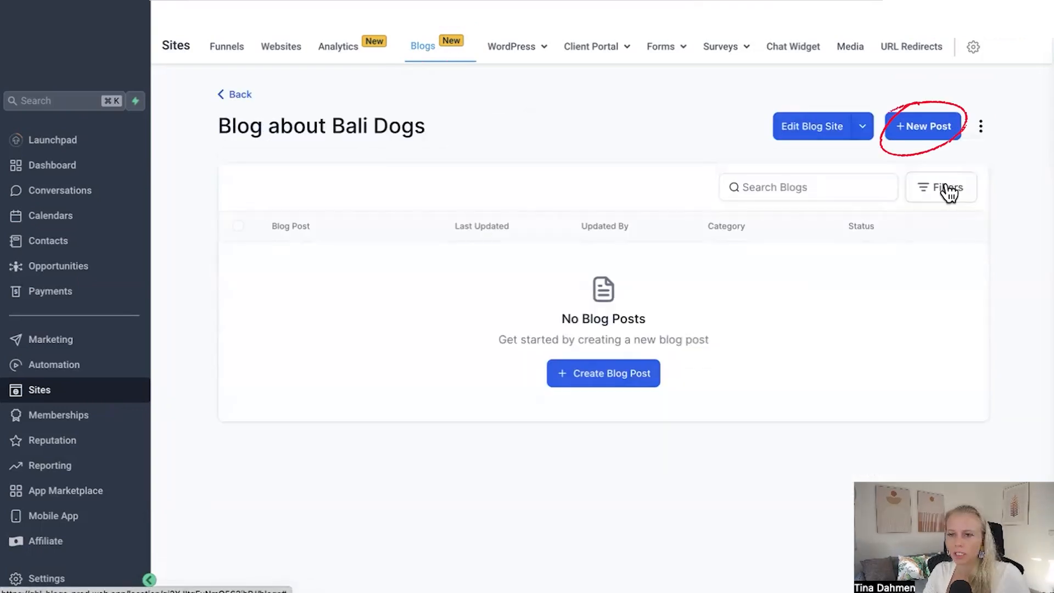
click(934, 139)
key(ctrl+v)
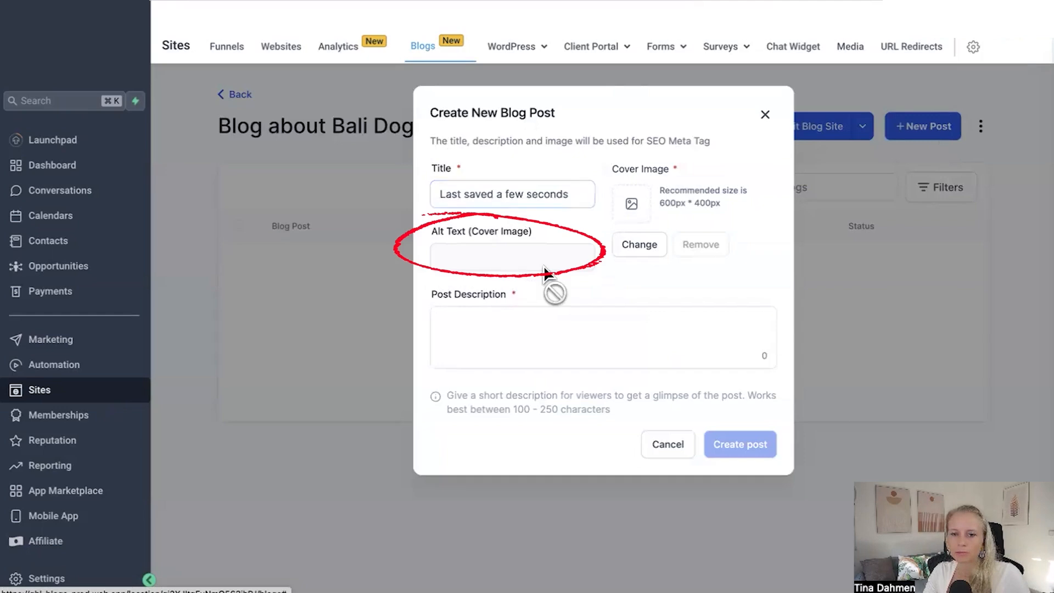
click(639, 245)
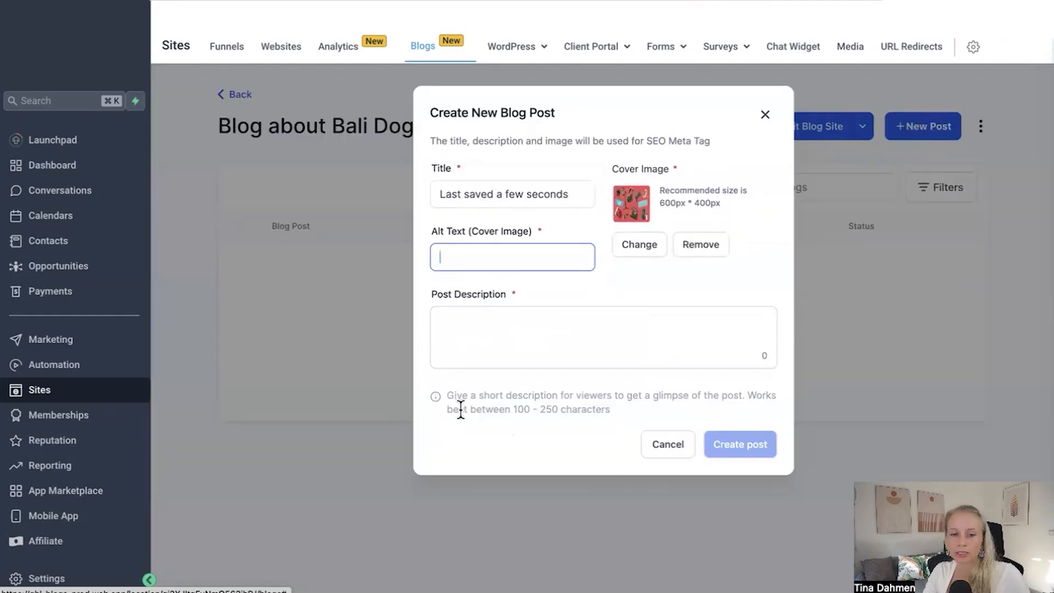
Set the cover alt text to "Last saved a few seconds", paste the "11 Insights I Wish I Had Known" text as description and create the post
key(ctrl+v)
click(459, 342)
key(ctrl+v)
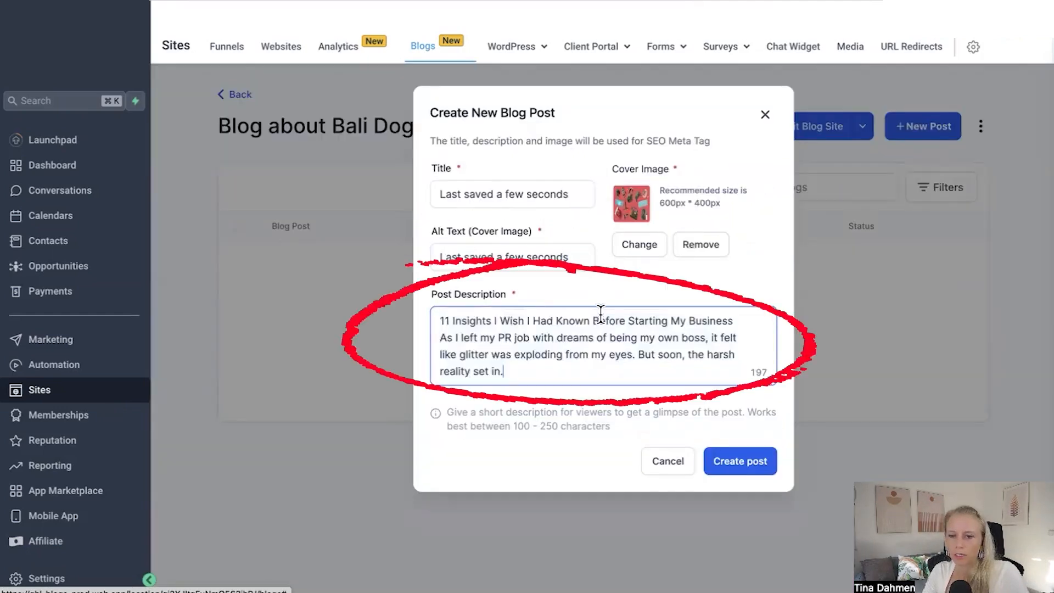
click(725, 466)
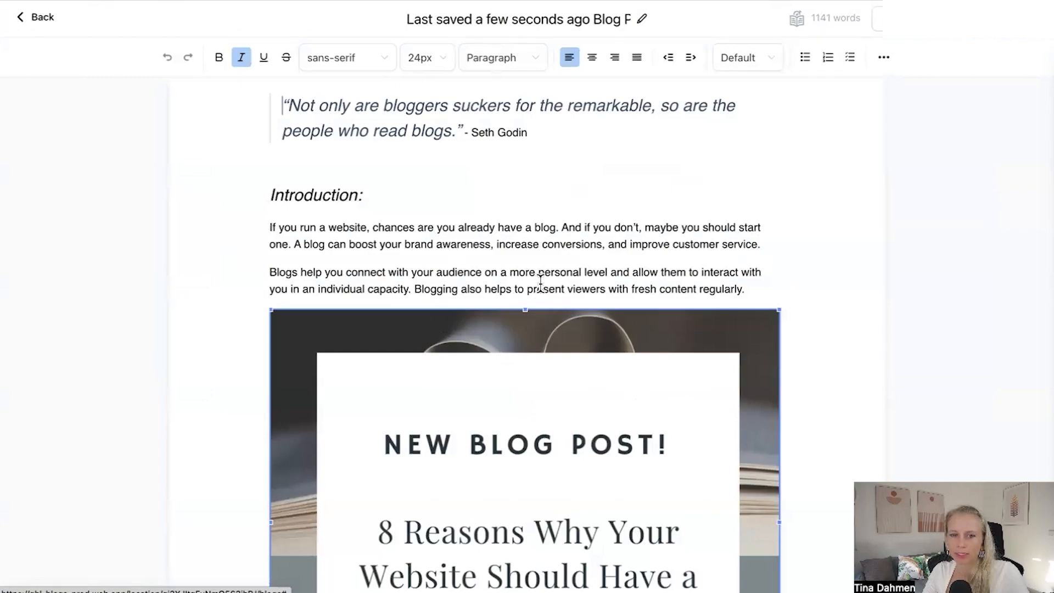
Replace the post's entire sample content with the "11 Insights I Wish I Had Known Before Starting My Business" heading and its opening paragraph
click(659, 272)
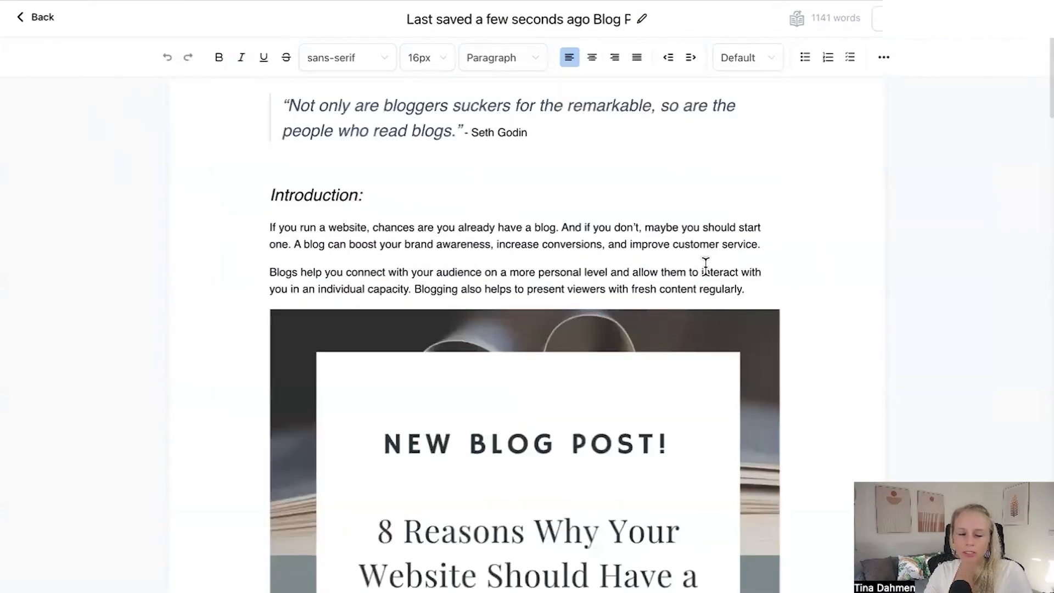
scroll(786, 460, down, 5)
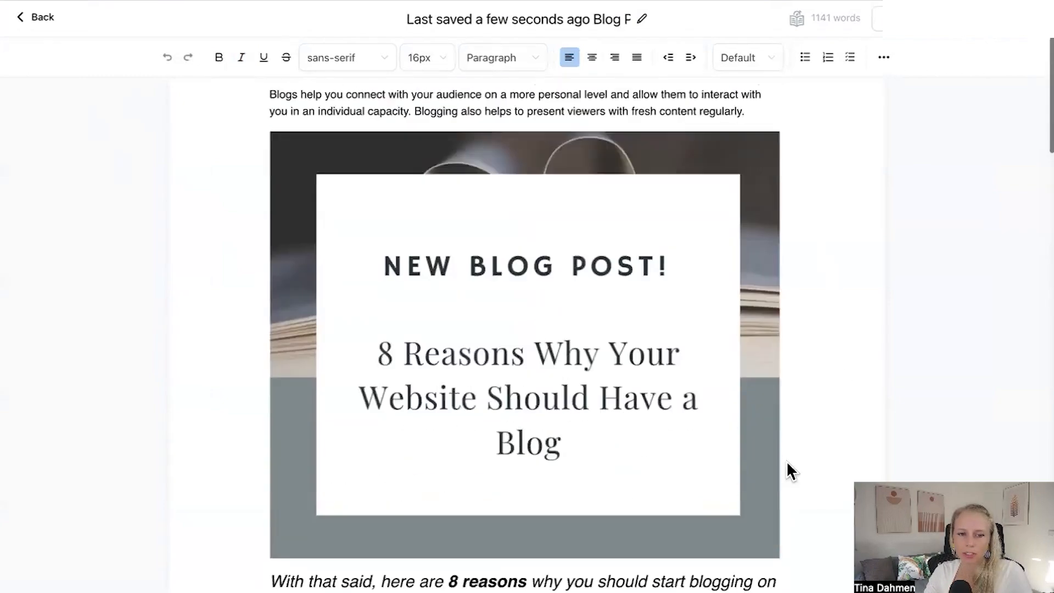
scroll(785, 462, down, 15)
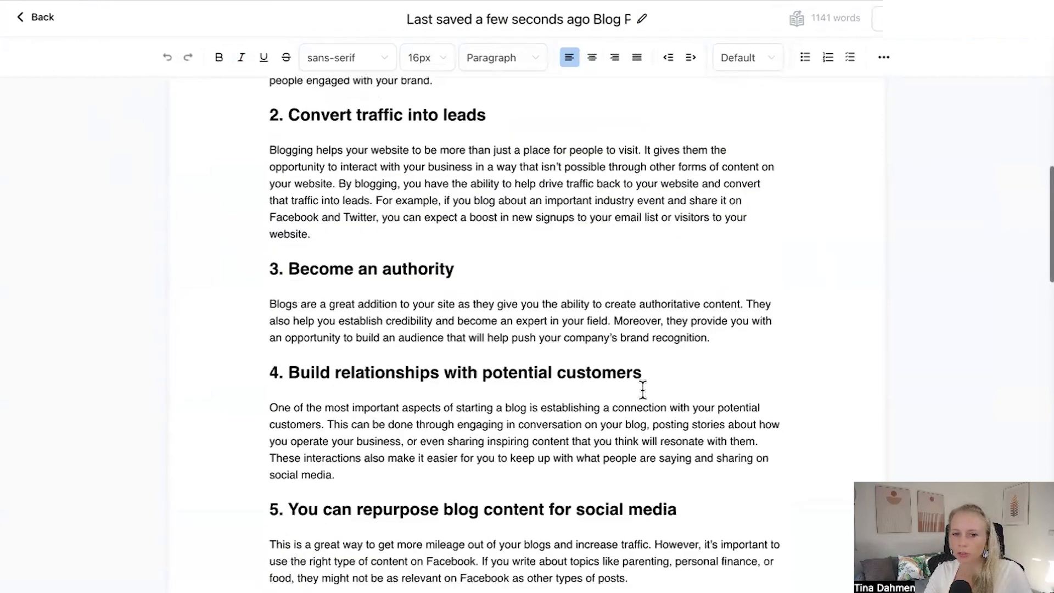
scroll(642, 391, down, 1)
key(ctrl+a)
key(BackSpace)
text(11 Insights I Wish I Had Known Before Starting My Business As I left my PR job with dreams of being my own boss, it felt like glitter was exploding from my eyes. But soon, the harsh reality set in.)
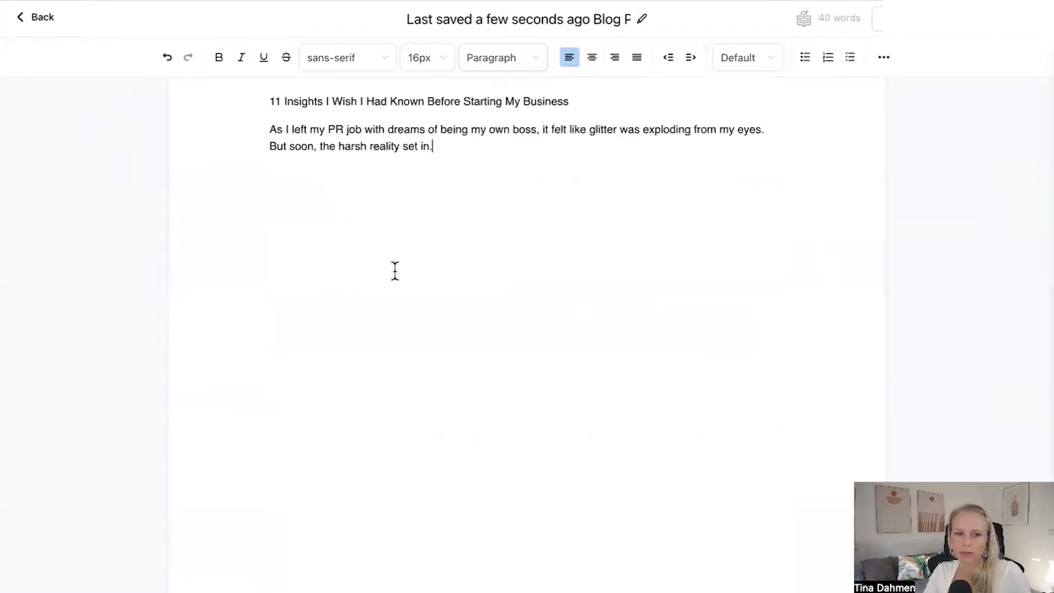
Start generating AI content for the opening paragraph about leaving the PR job, with the content type set to Outline
drag(341, 157, 254, 141)
click(478, 144)
click(477, 171)
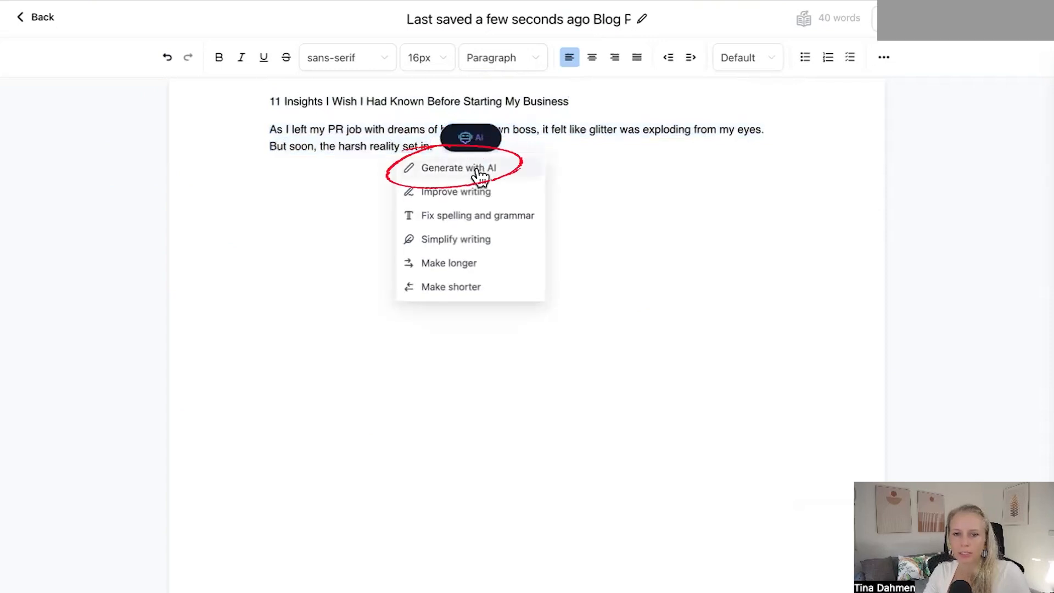
click(479, 170)
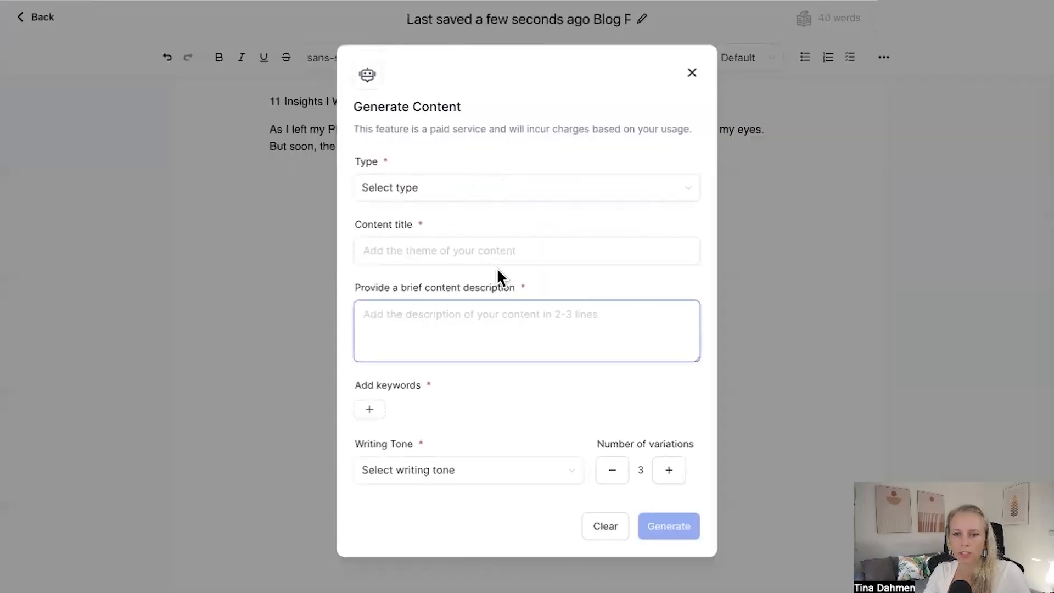
click(462, 190)
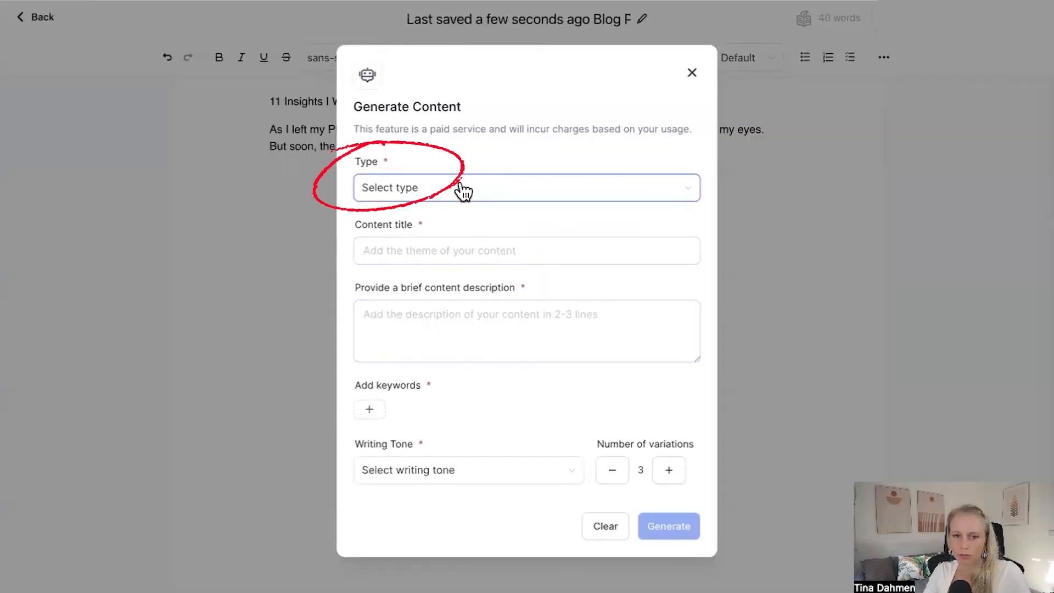
click(463, 189)
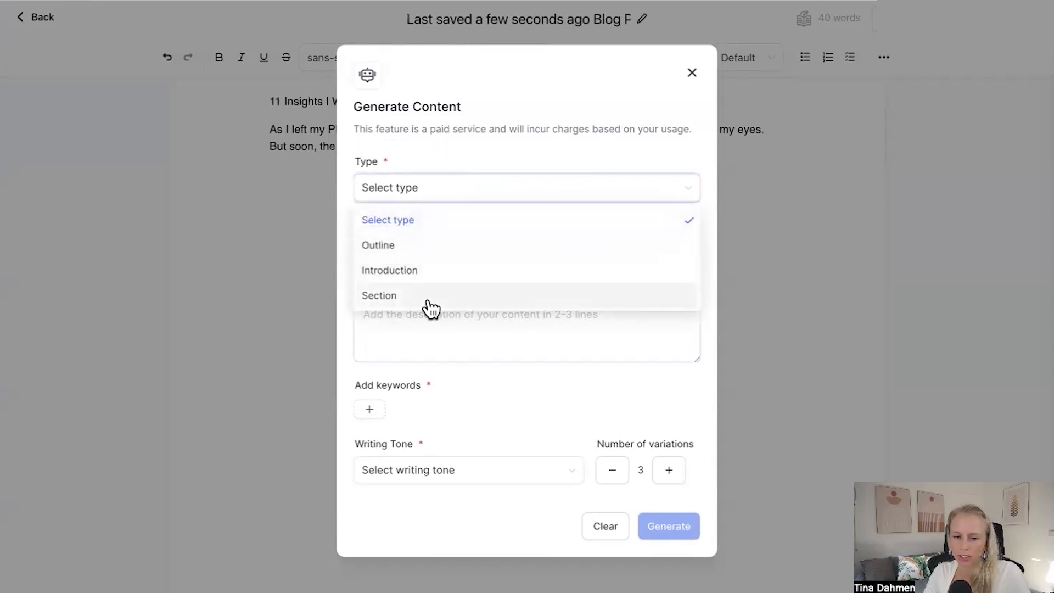
click(414, 245)
Enter "Eleven Insights I Wish I Had Known Before Starting My Business" as the content title and brief description
click(420, 248)
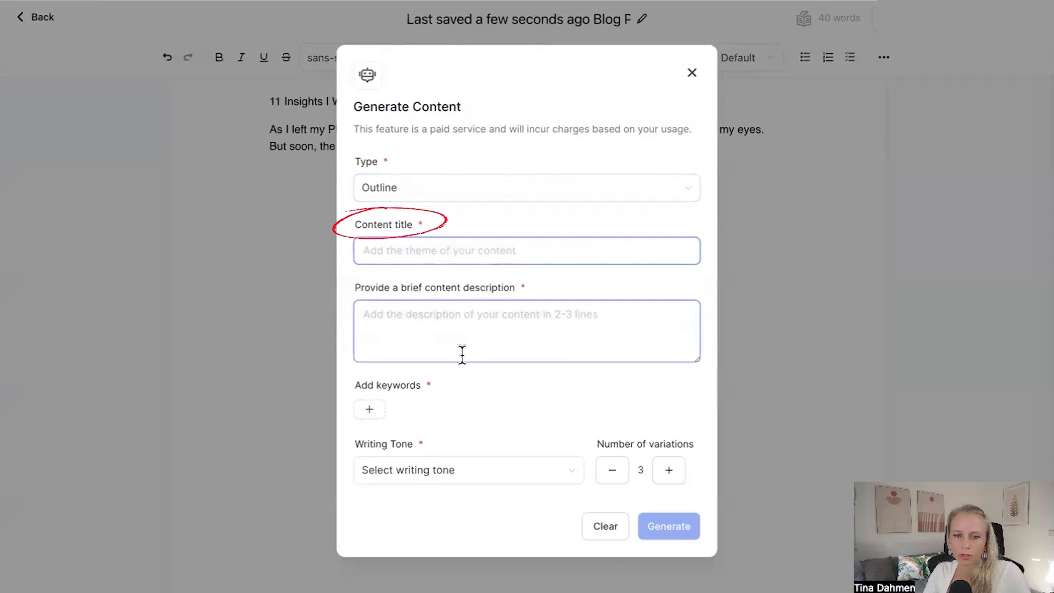
text(11 Insights I Wish I Had Known Before Starting My Business)
click(410, 308)
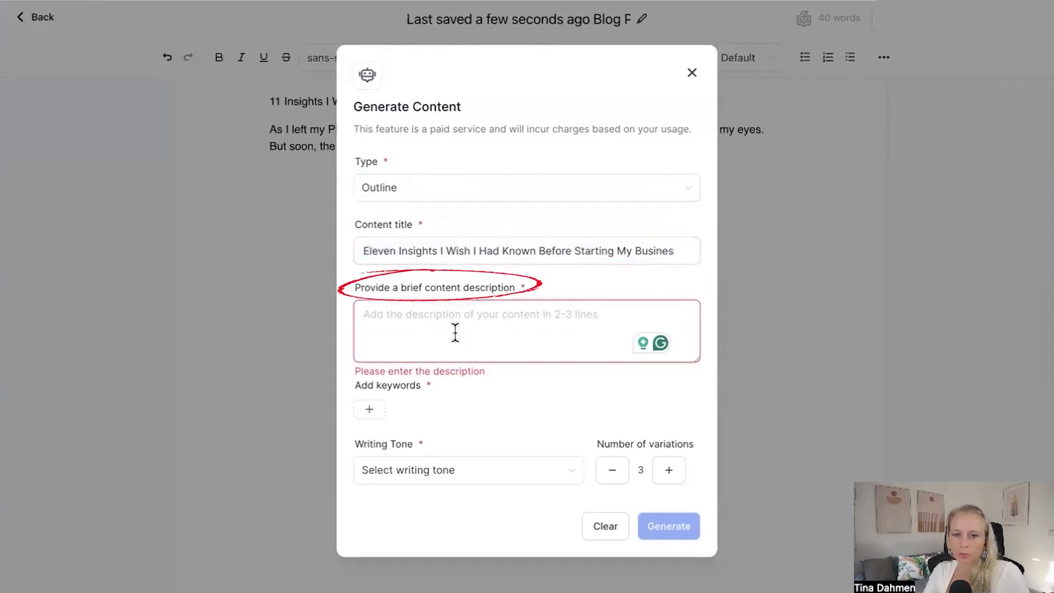
text(Eleven Insights I Wish I Had Known Before Starting My Business)
Generate three outline variations using the keywords job and freelance and an Excited writing tone
click(377, 410)
text(job)
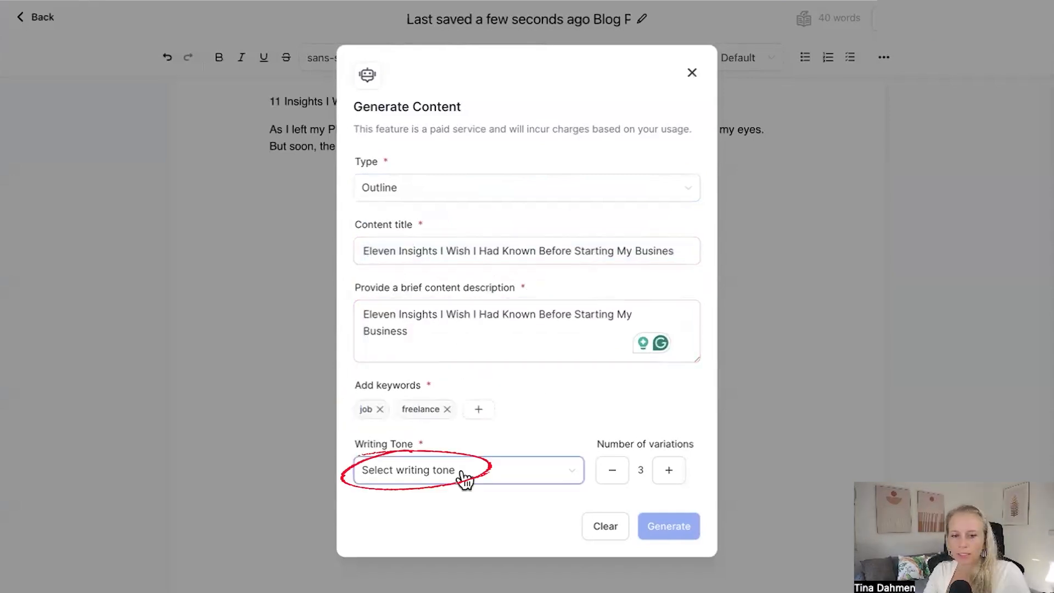
click(463, 476)
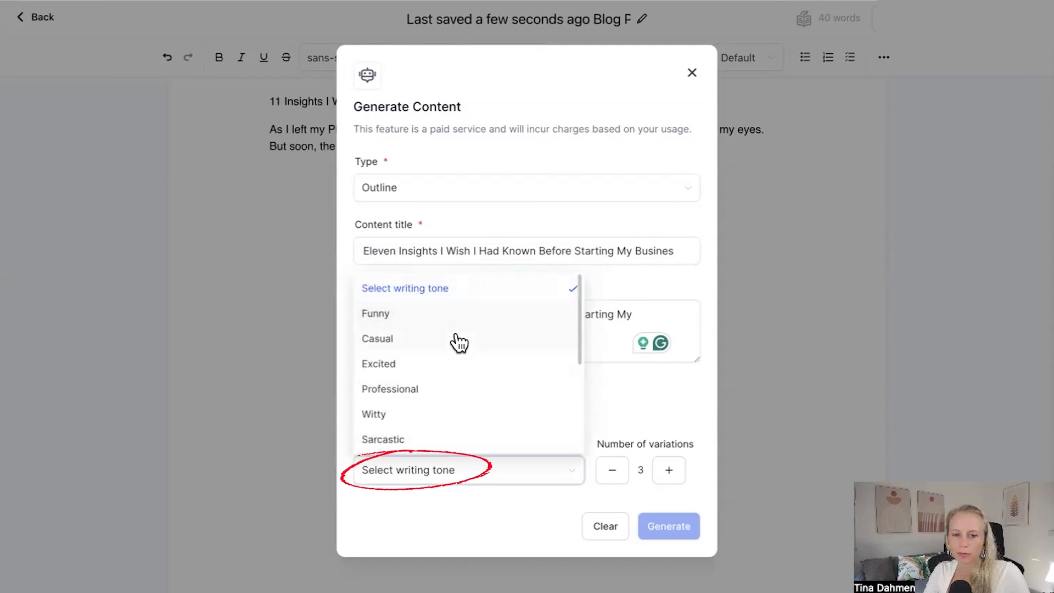
click(463, 369)
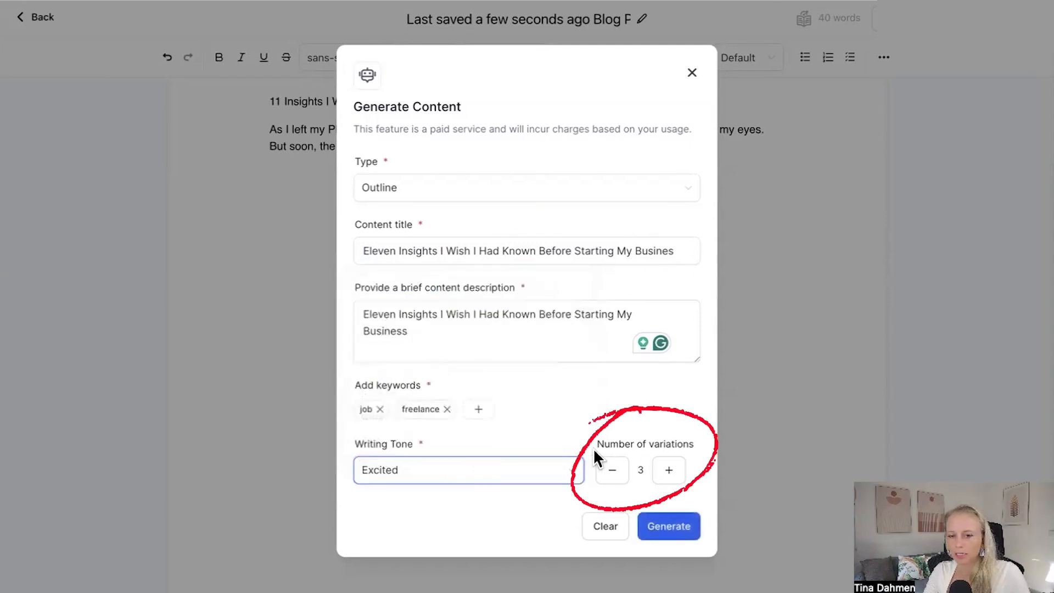
drag(594, 448, 694, 454)
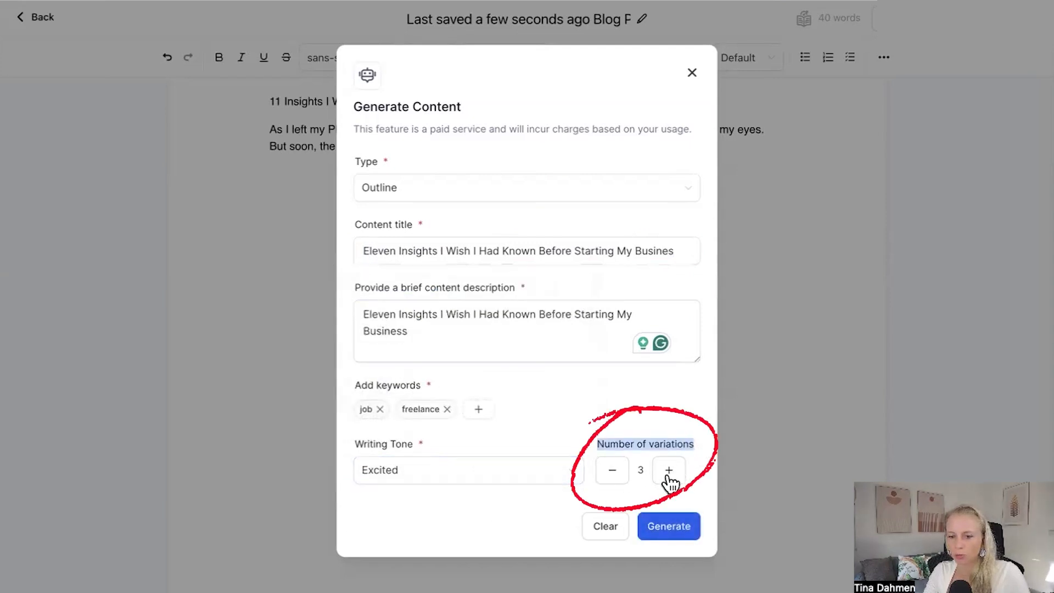
click(640, 470)
click(676, 530)
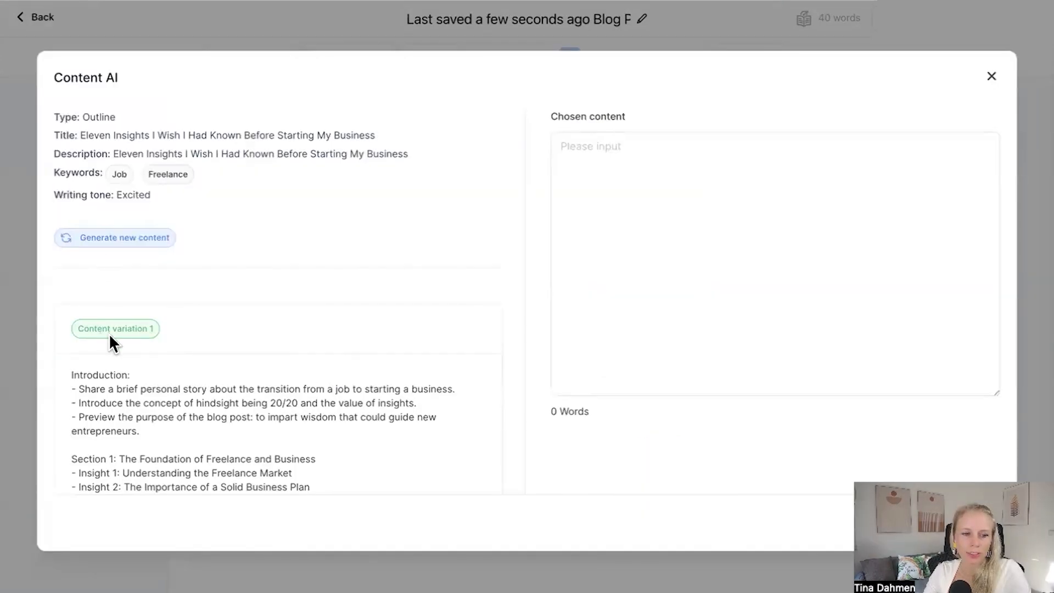
Read through the outline generated as content variation 1
scroll(111, 341, down, 3)
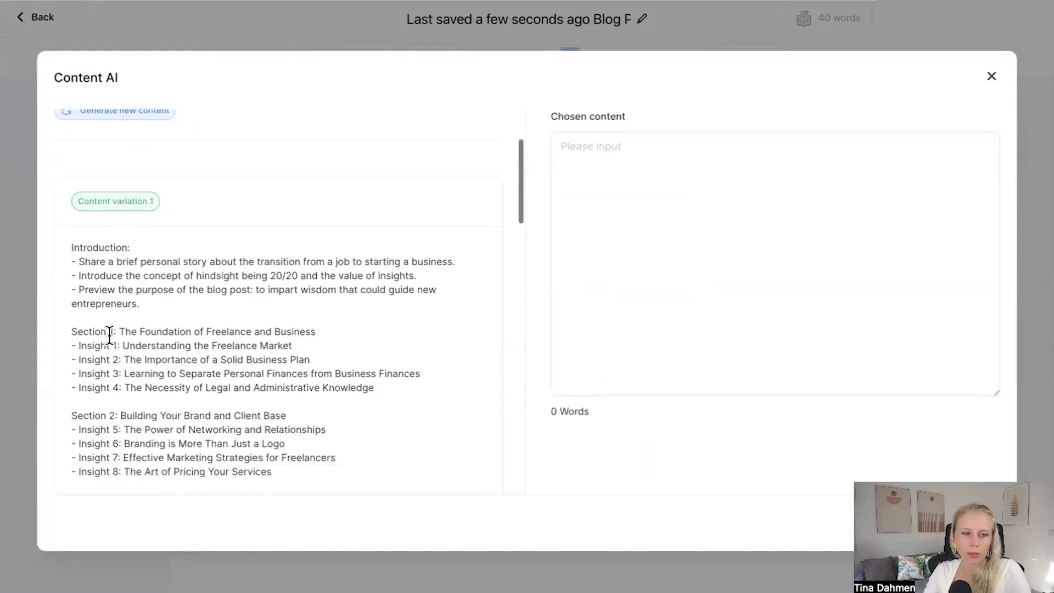
drag(78, 200, 146, 207)
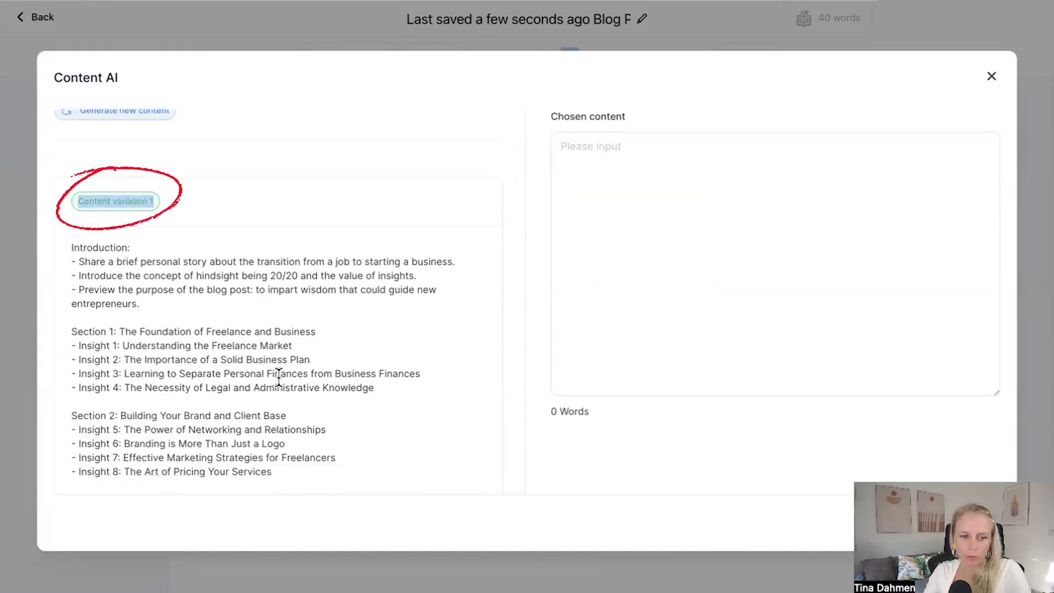
scroll(278, 372, down, 1)
drag(70, 204, 290, 438)
scroll(290, 437, down, 4)
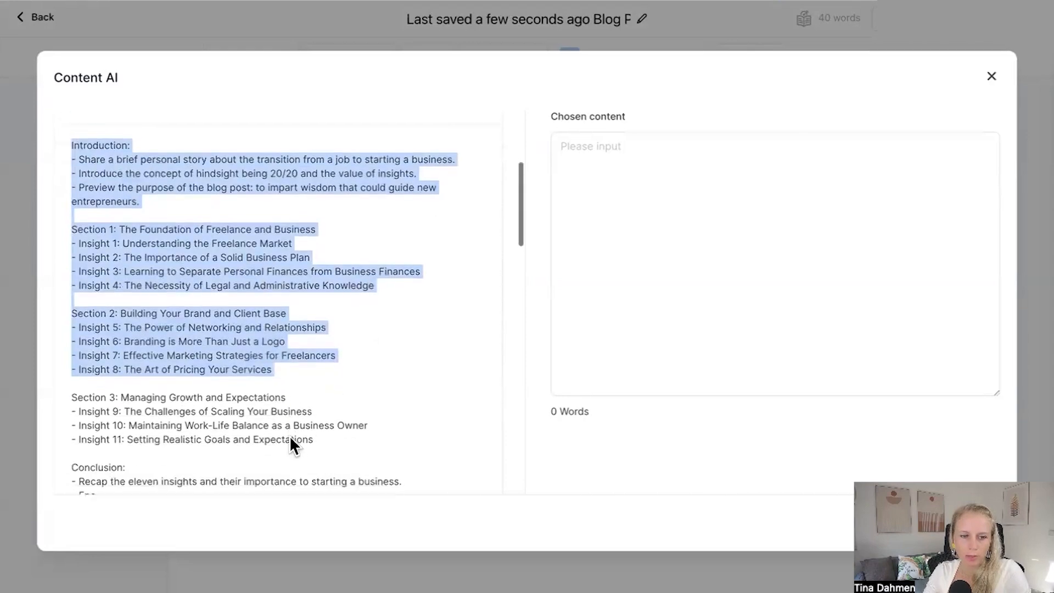
scroll(289, 436, down, 6)
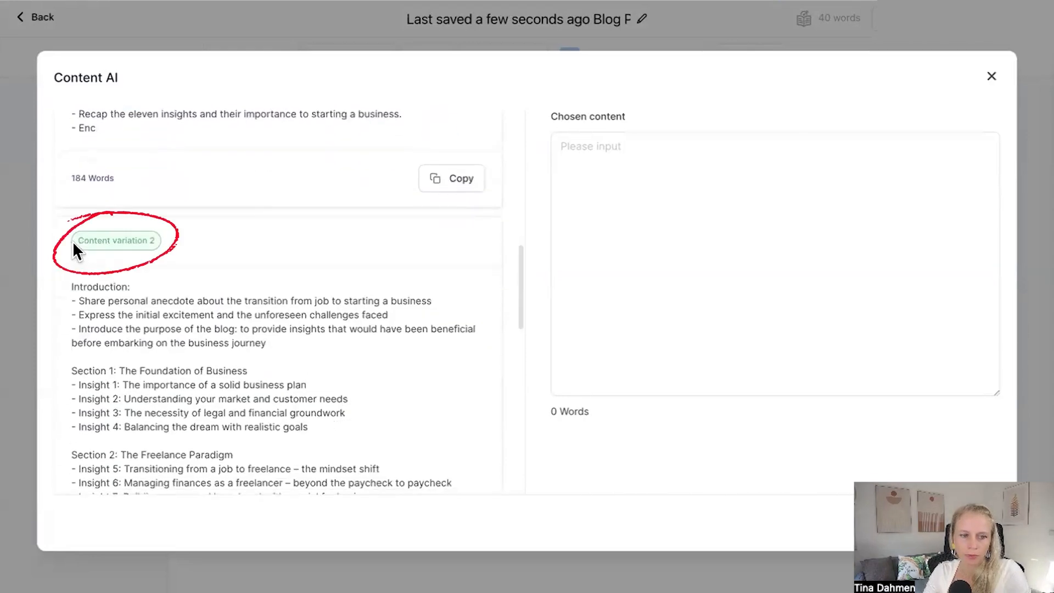
Read through the outlines generated as content variations 2 and 3
drag(75, 242, 149, 242)
scroll(47, 170, down, 3)
drag(47, 170, 153, 322)
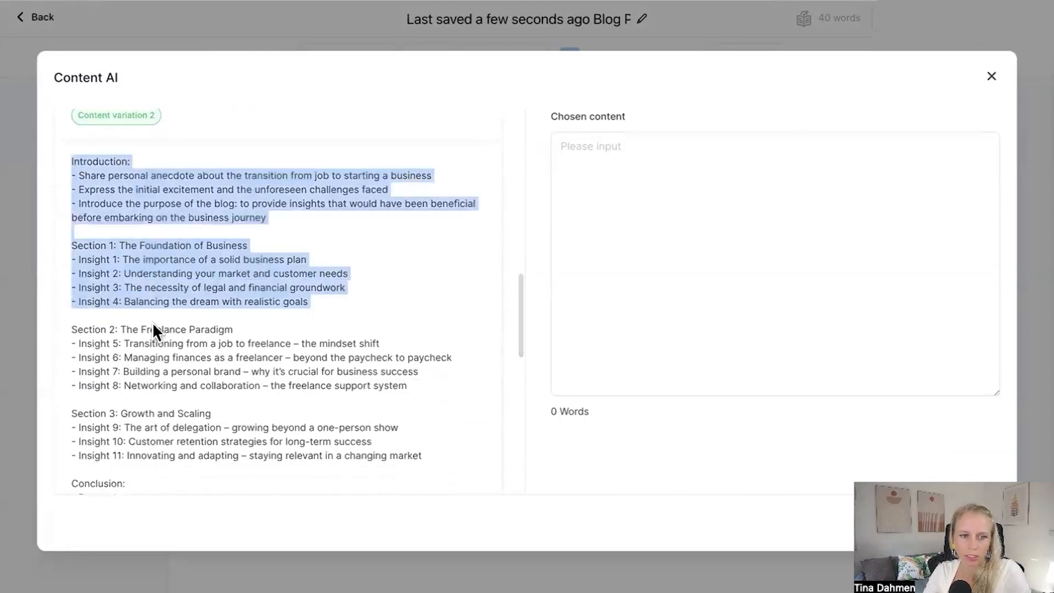
scroll(175, 370, down, 9)
drag(78, 282, 139, 278)
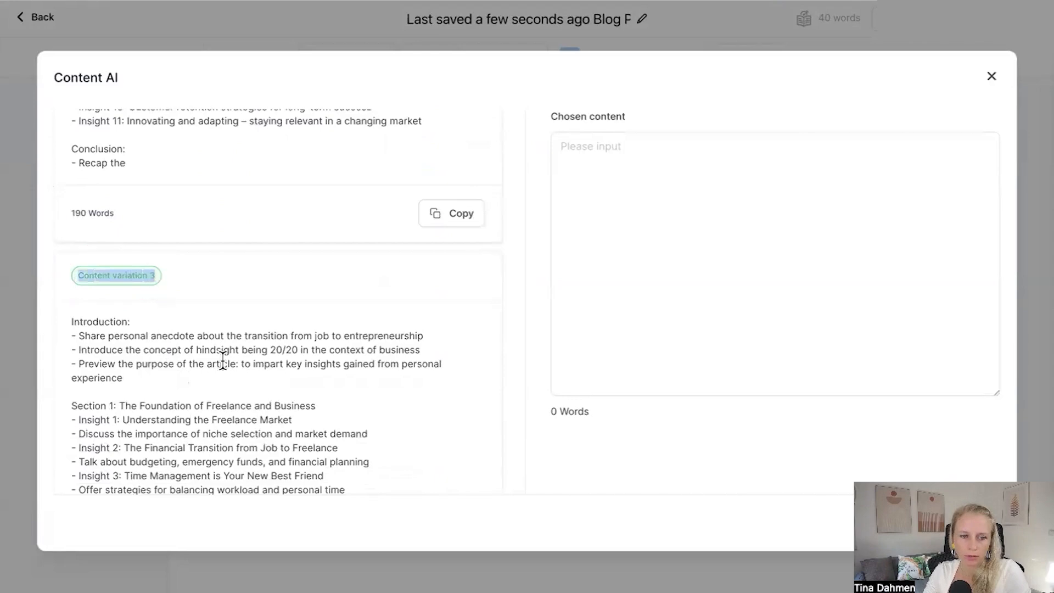
scroll(107, 197, down, 3)
drag(70, 156, 274, 479)
Return to content variation 1 and examine its introduction, three section headings and conclusion
scroll(236, 337, up, 15)
scroll(135, 193, down, 6)
scroll(187, 255, up, 4)
drag(78, 209, 159, 213)
drag(71, 255, 144, 258)
drag(80, 329, 140, 337)
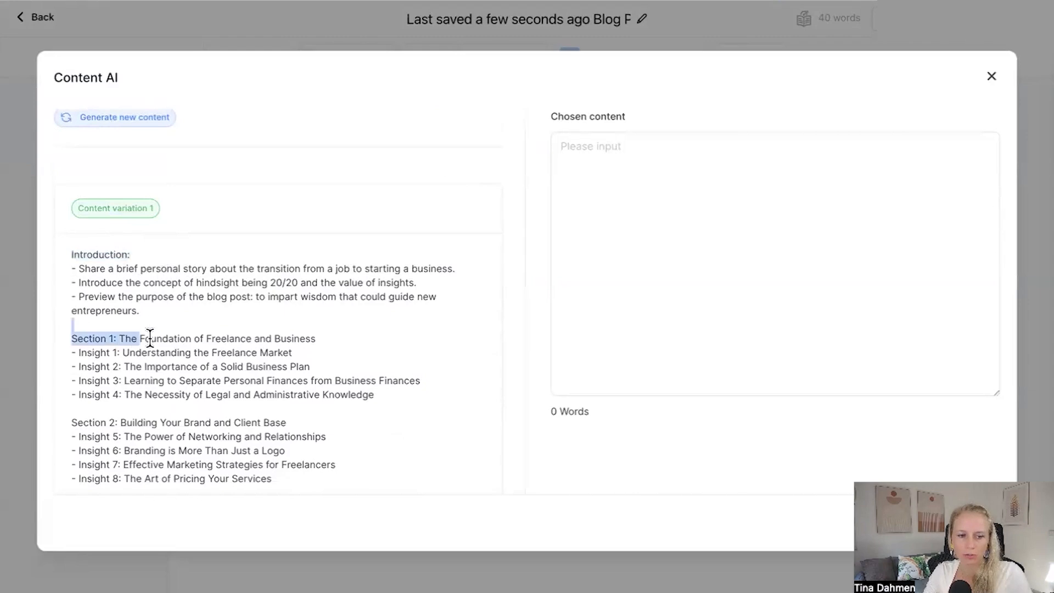
scroll(92, 221, down, 4)
drag(72, 223, 118, 225)
drag(72, 307, 108, 308)
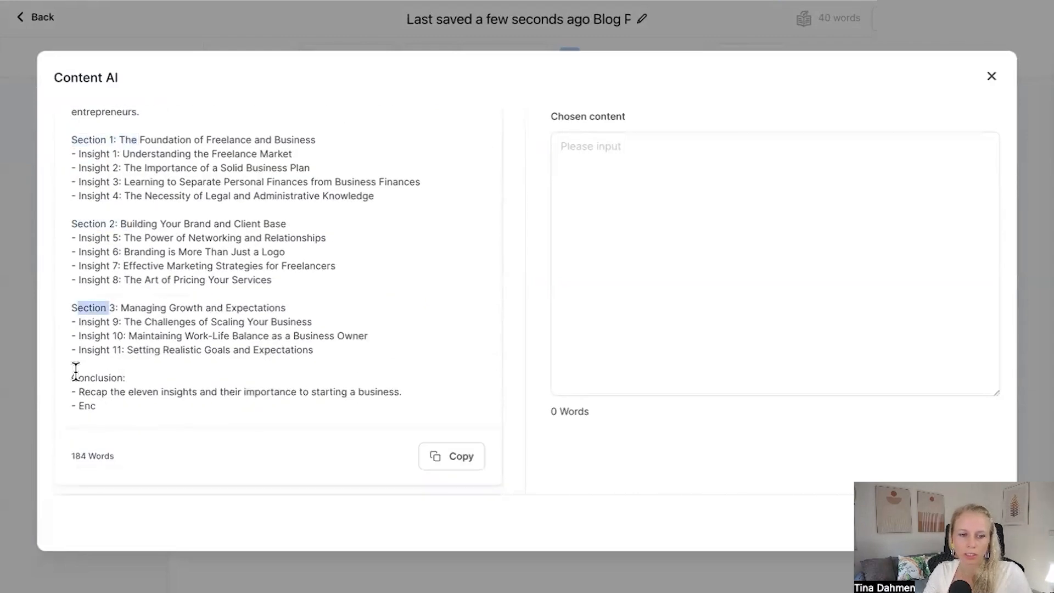
drag(71, 378, 133, 389)
Copy content variation 1 as the chosen content and insert it into the blog post
click(452, 456)
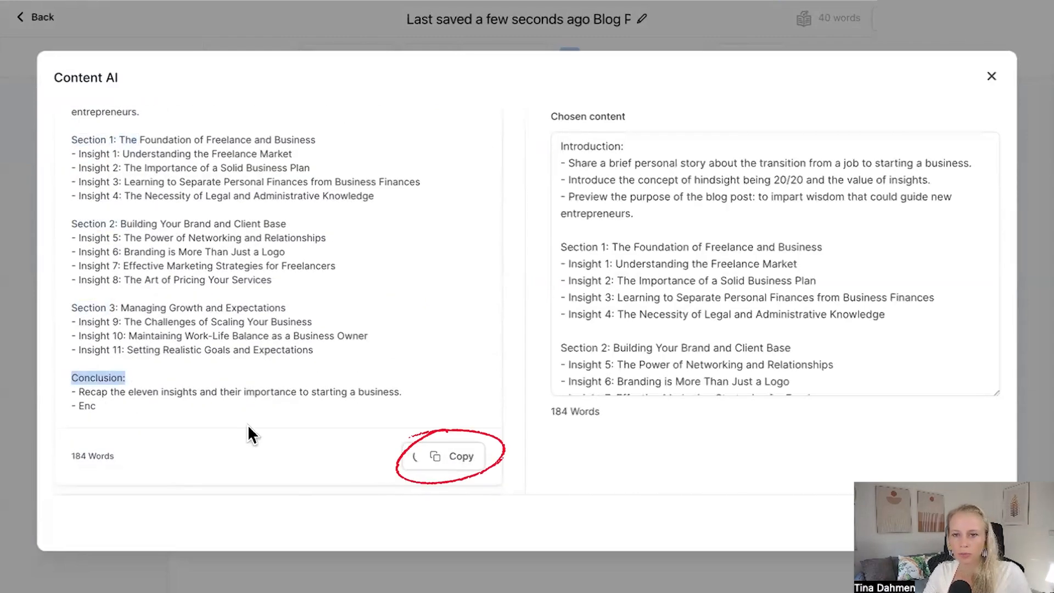
click(687, 223)
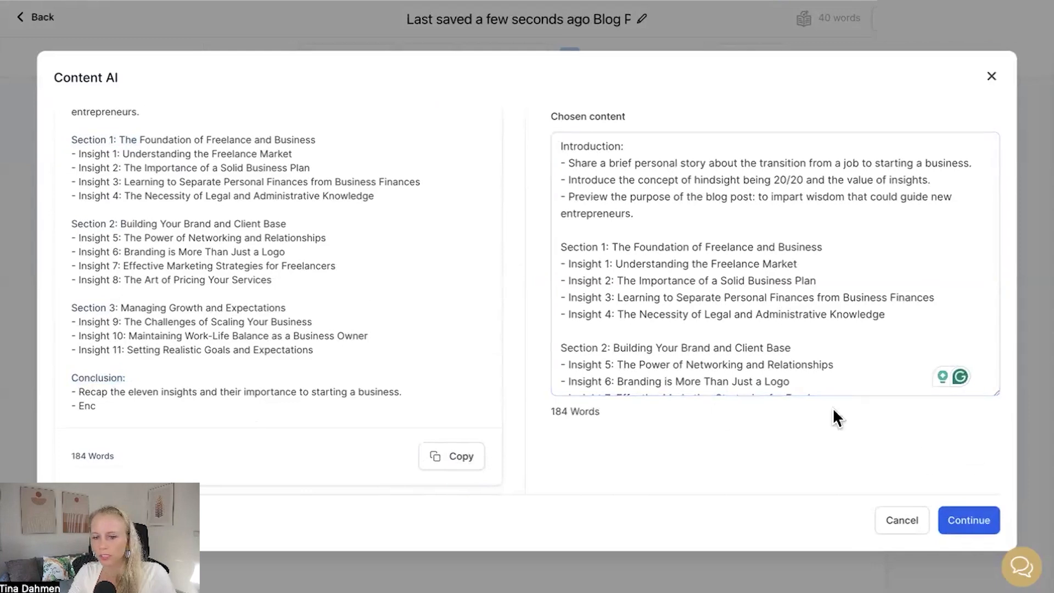
click(968, 525)
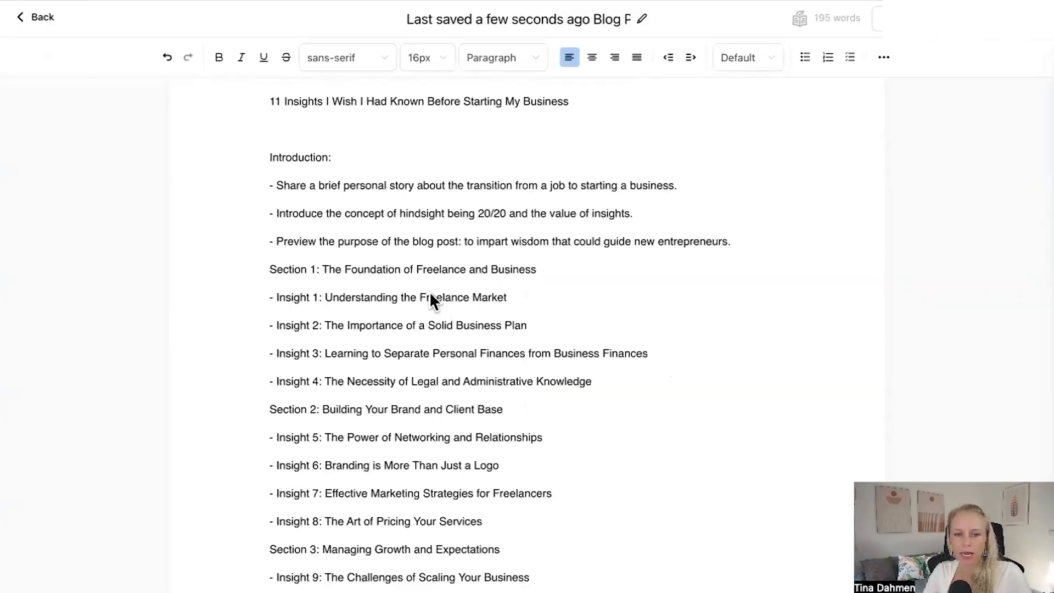
Insert a blank line between the introduction points and Section 1 of the post's outline
scroll(431, 395, down, 3)
scroll(440, 367, up, 3)
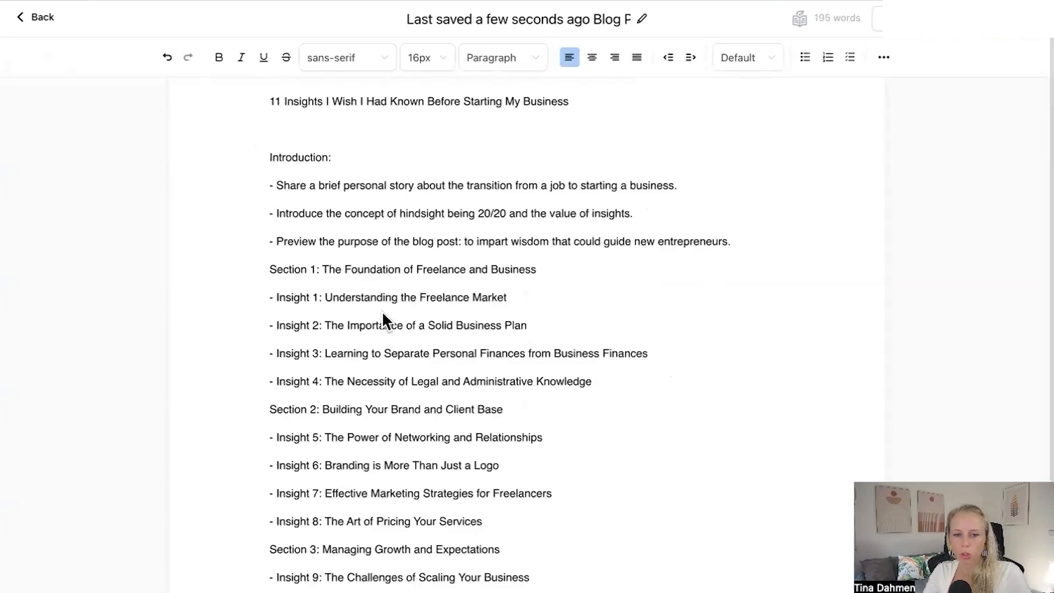
key(Return)
Start generating AI content for the Introduction block and its three points, with the content type set to Introduction
drag(782, 245, 247, 160)
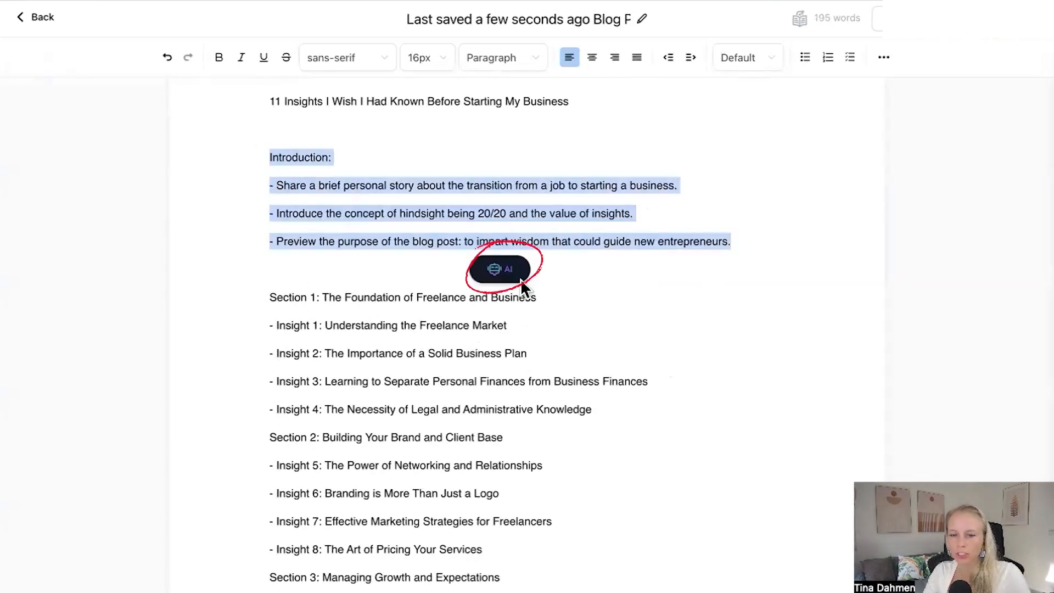
click(501, 270)
click(425, 122)
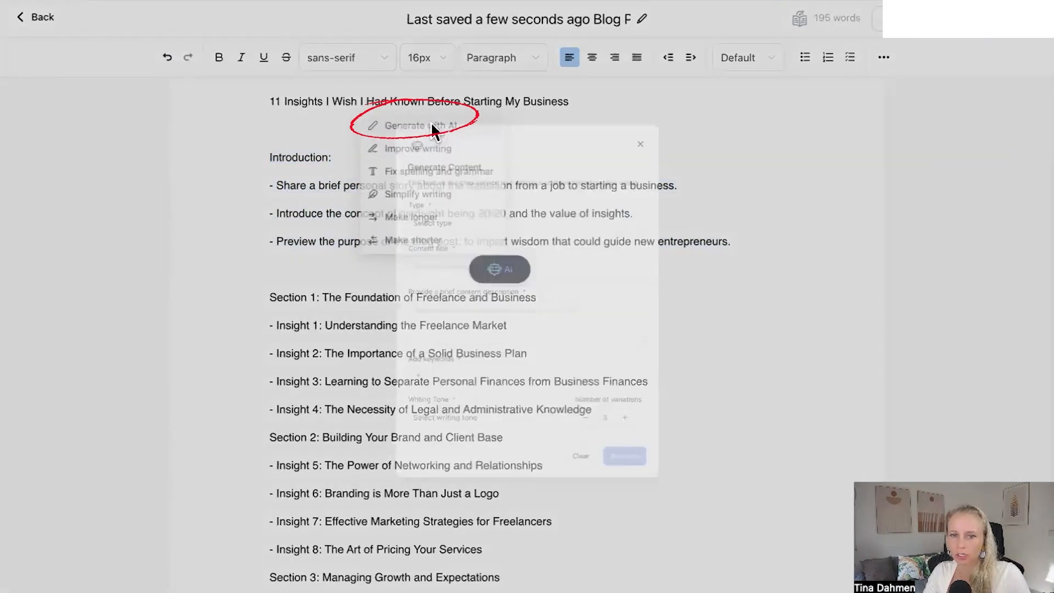
click(367, 192)
click(433, 275)
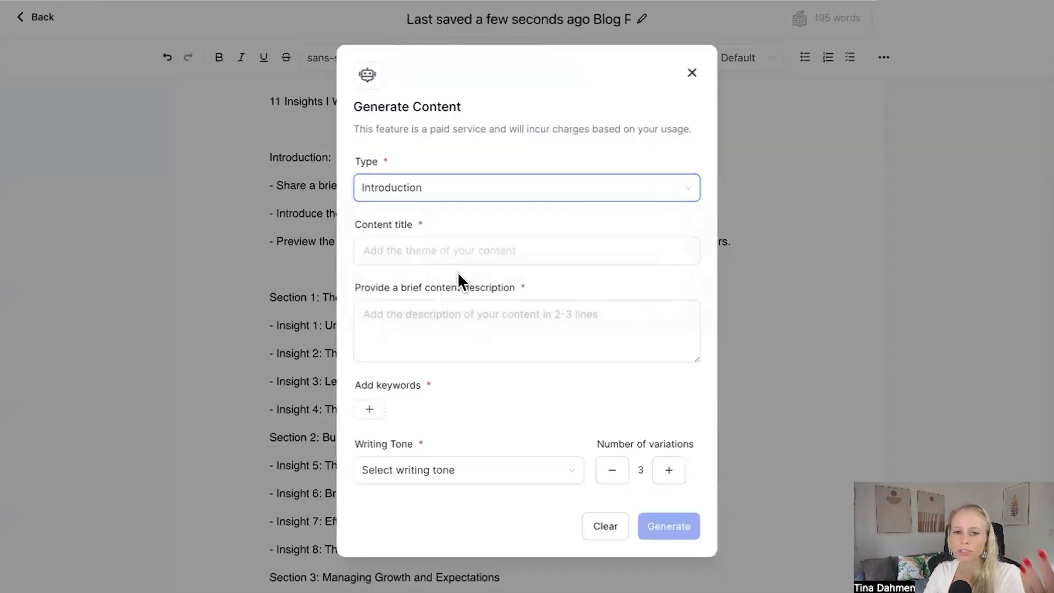
click(413, 252)
click(399, 313)
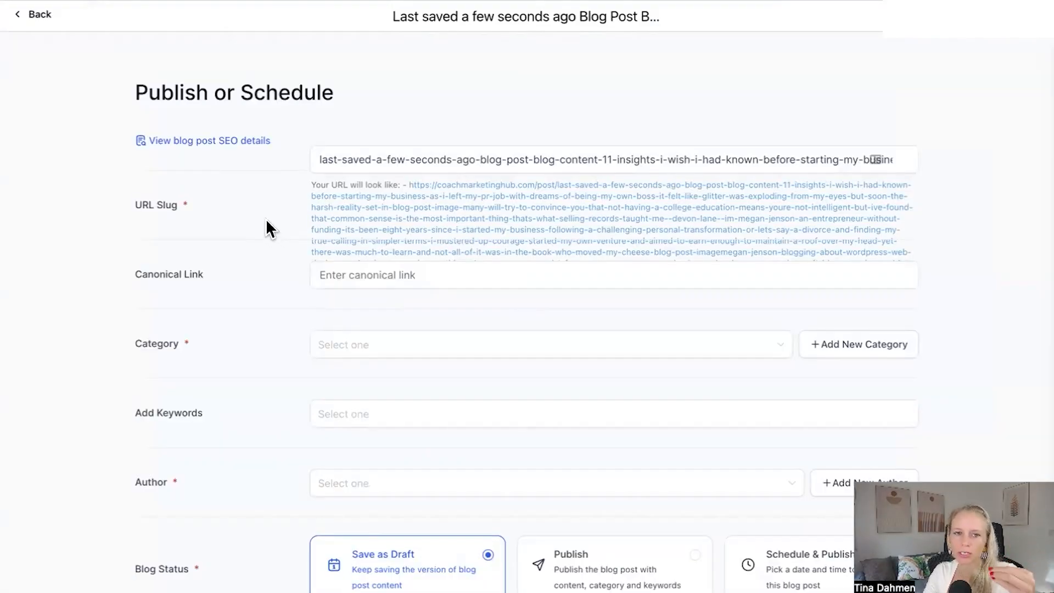
Examine the URL slug and the resulting post address in the Publish or Schedule settings
drag(130, 204, 170, 207)
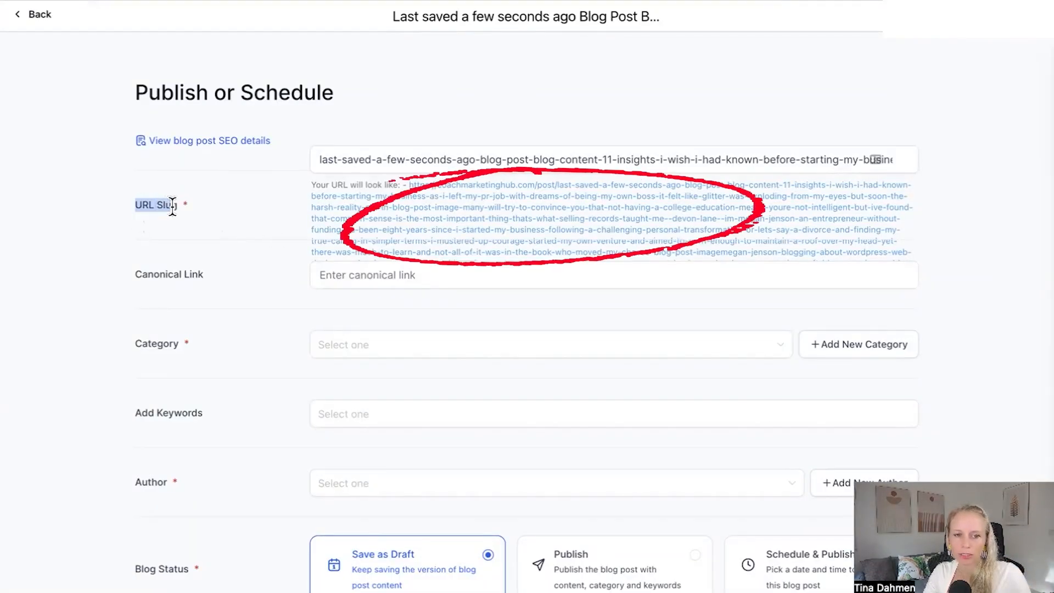
scroll(644, 235, down, 1)
scroll(490, 252, up, 1)
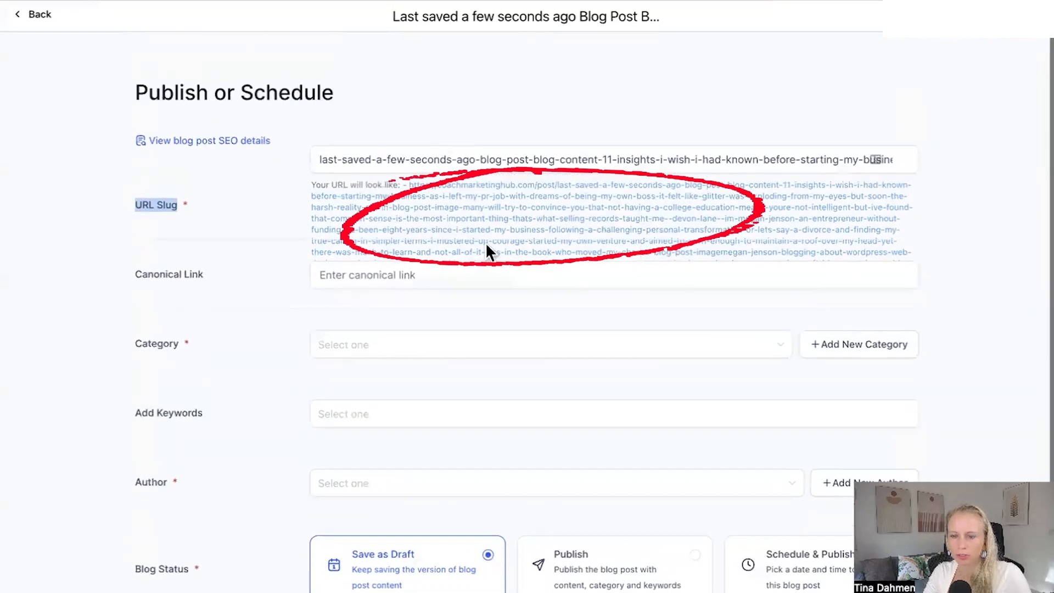
Set the blog post's URL slug to balidogsinbali, check the resulting post address, and leave the canonical link empty
click(440, 160)
triple_click(664, 160)
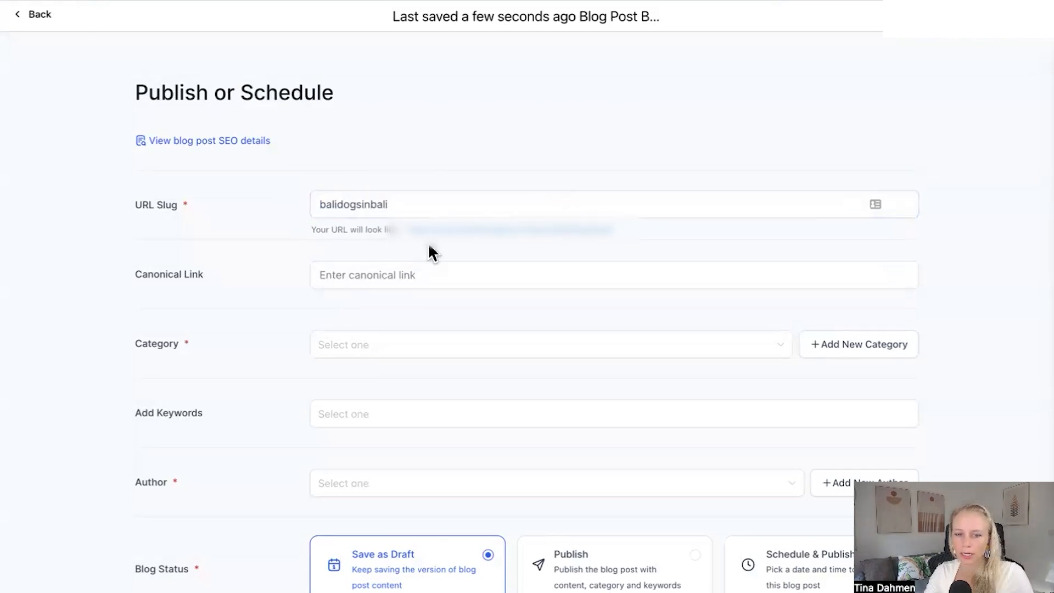
drag(409, 230, 530, 231)
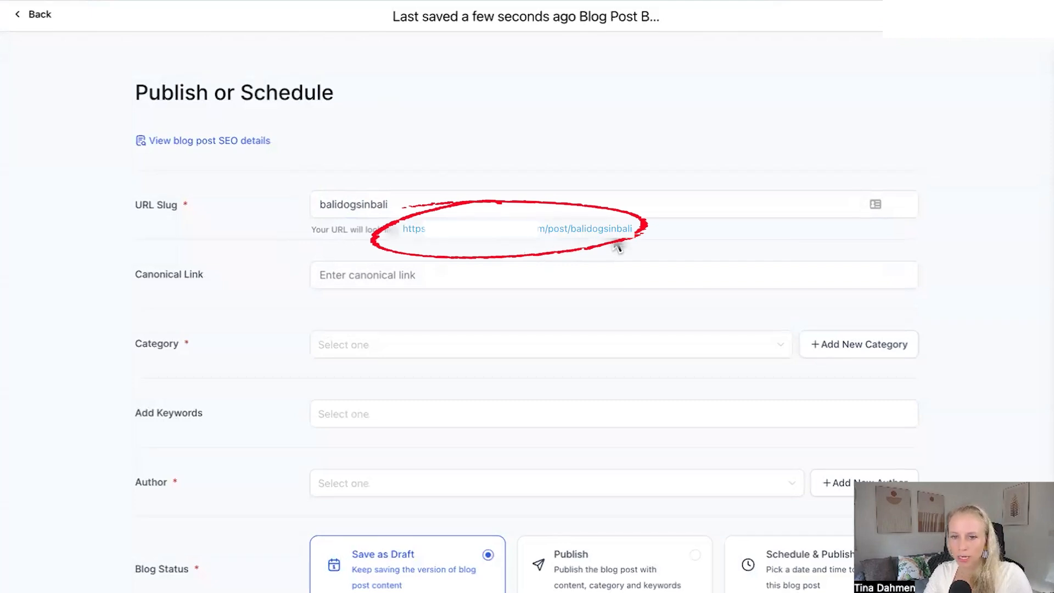
scroll(310, 231, down, 1)
click(310, 224)
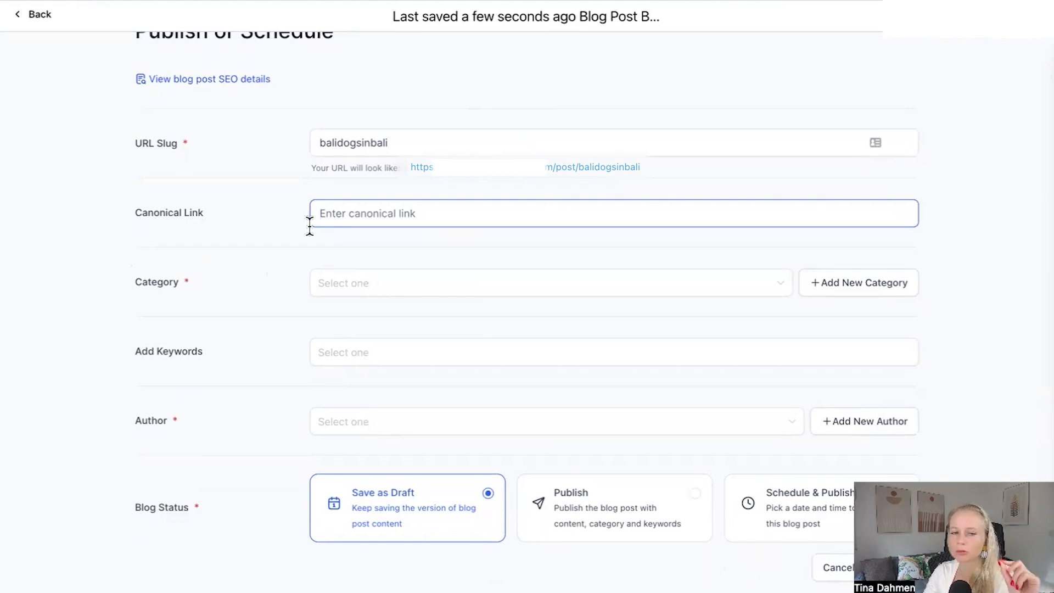
Examine the label, image, alt text, URL slug and description fields for a new category, try dogs as its slug, and cancel
click(126, 265)
scroll(126, 265, down, 1)
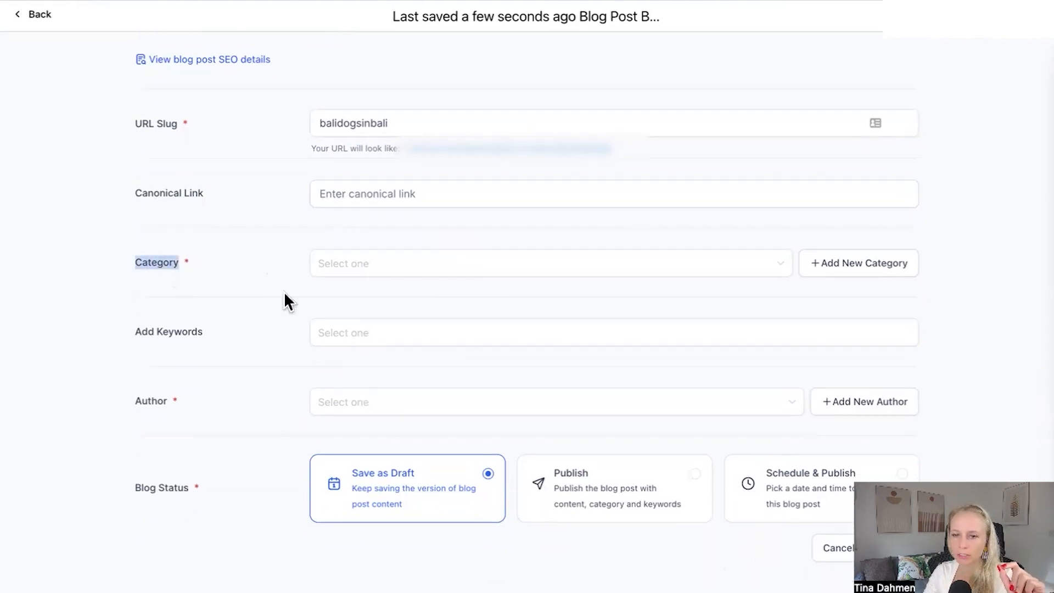
click(861, 270)
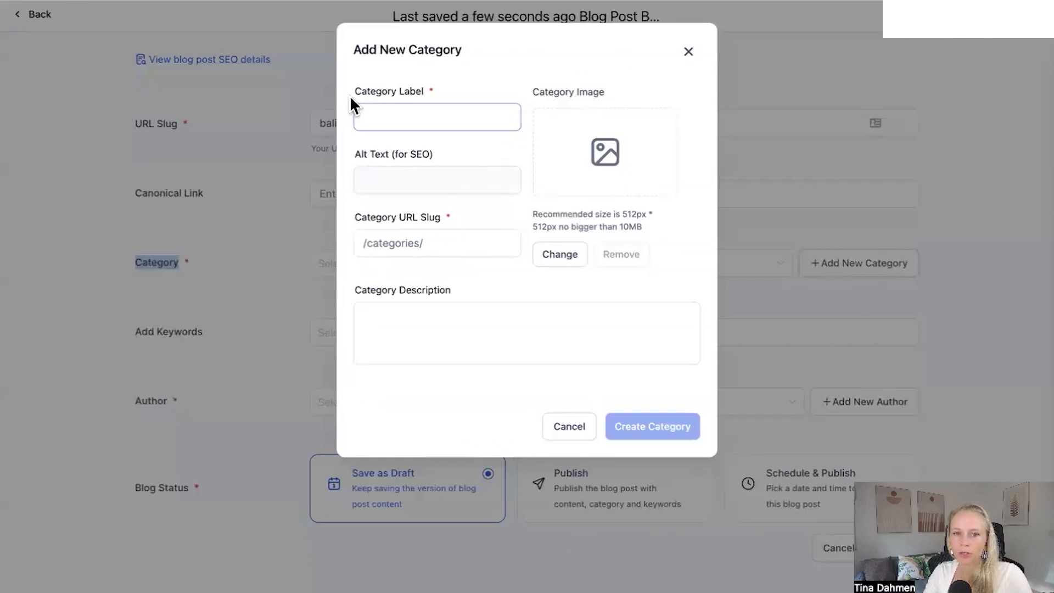
drag(351, 90, 420, 92)
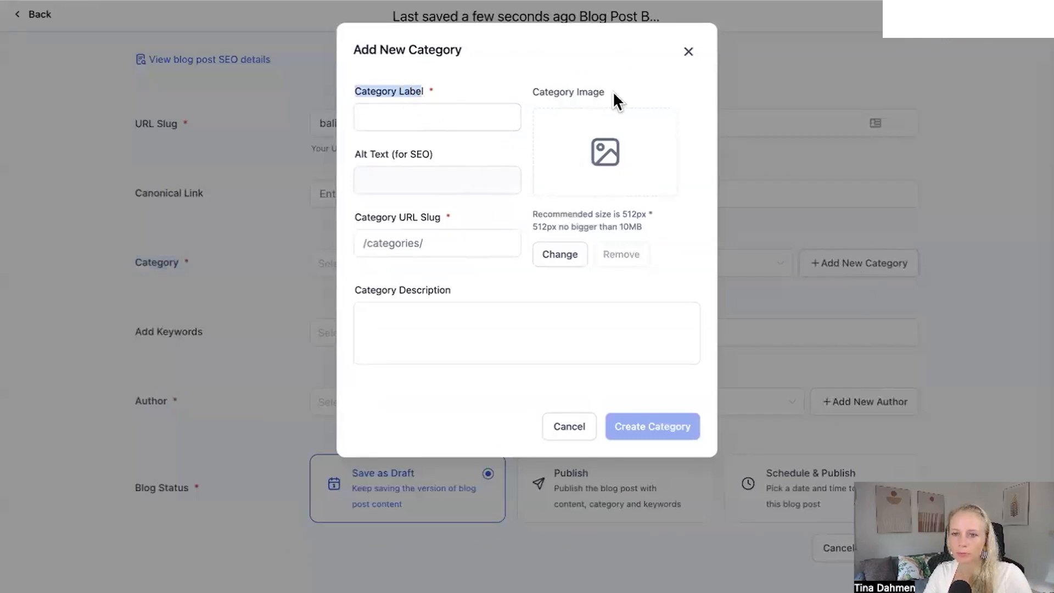
drag(614, 94, 532, 93)
drag(474, 153, 355, 155)
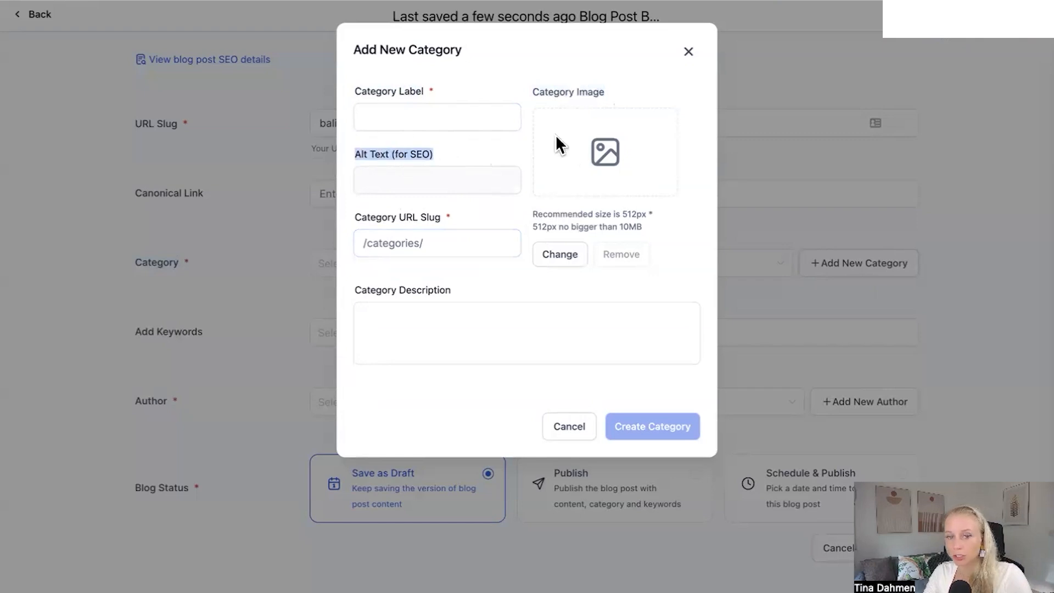
drag(459, 220, 377, 219)
click(464, 241)
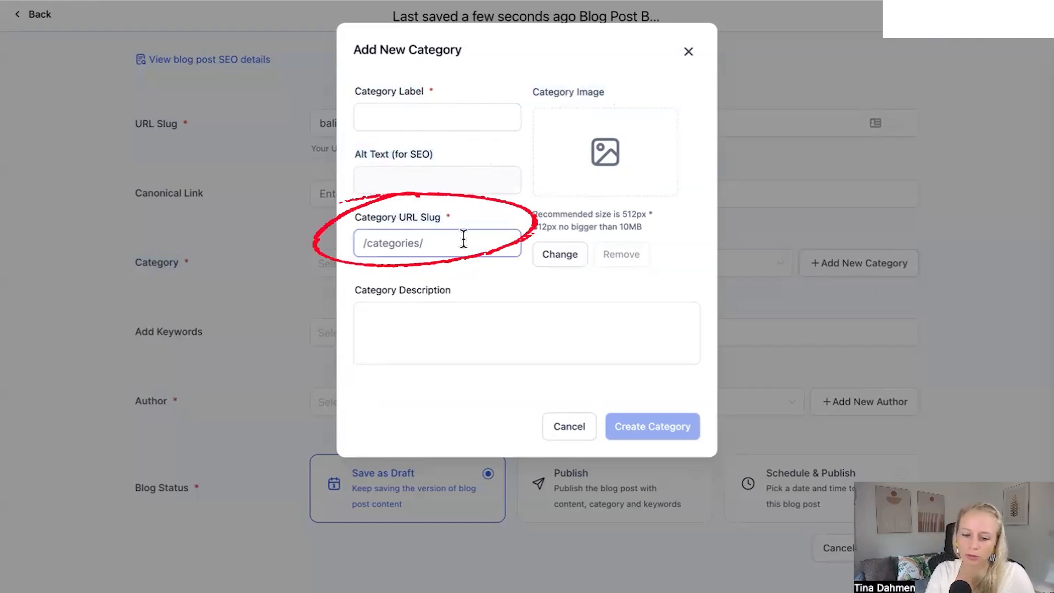
click(395, 311)
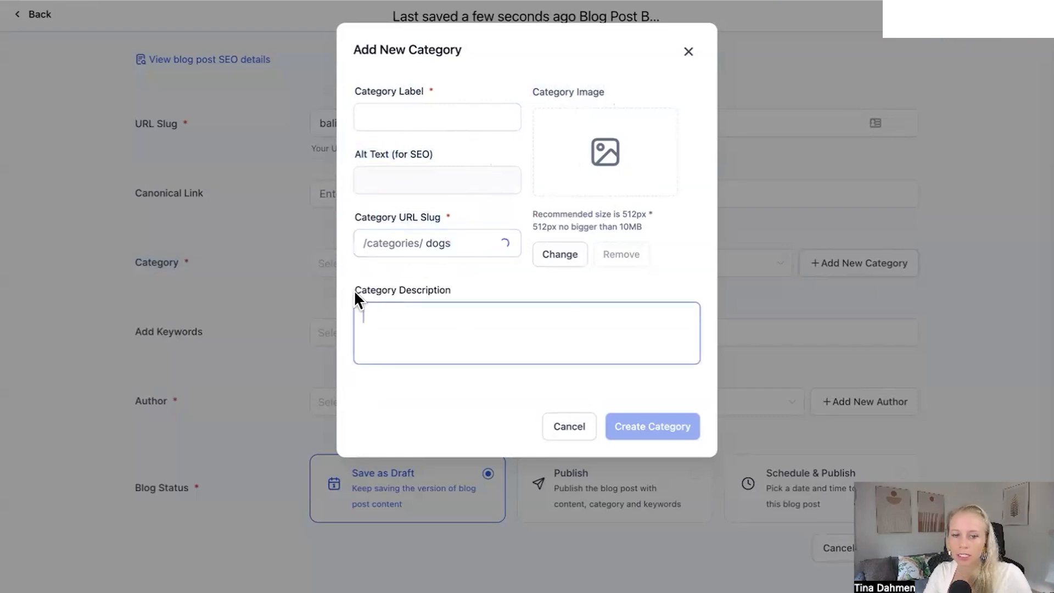
drag(354, 291, 449, 300)
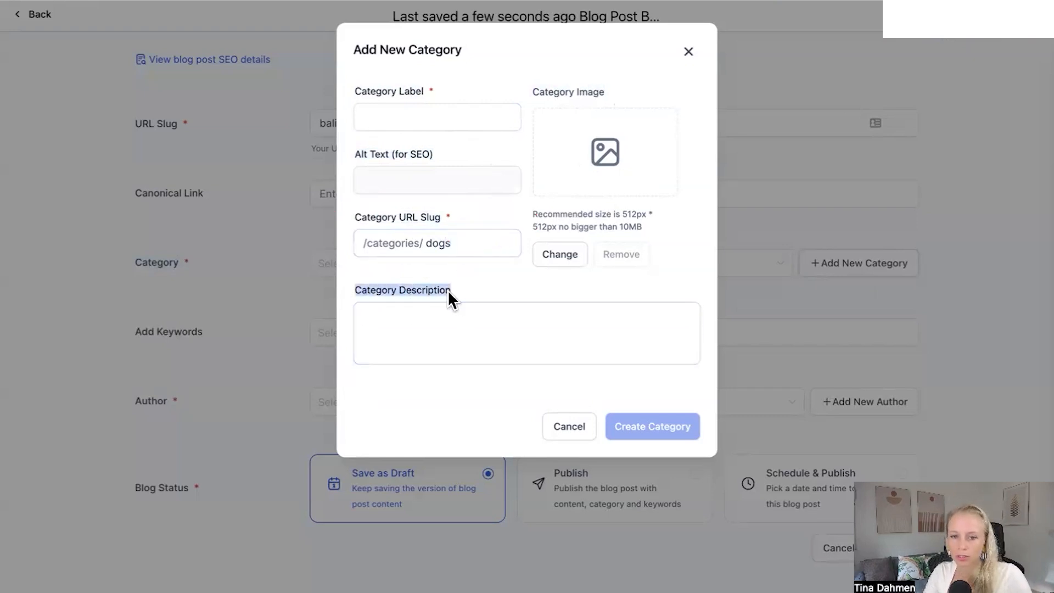
click(571, 431)
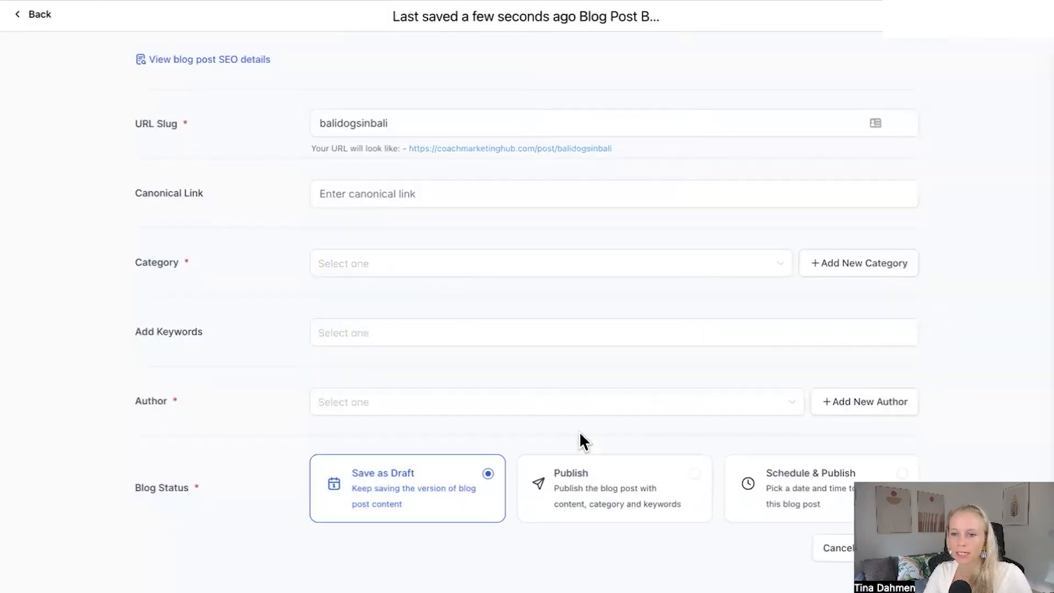
Assign the blog post to the AI category and select the existing author
click(789, 264)
click(334, 299)
click(179, 336)
click(394, 336)
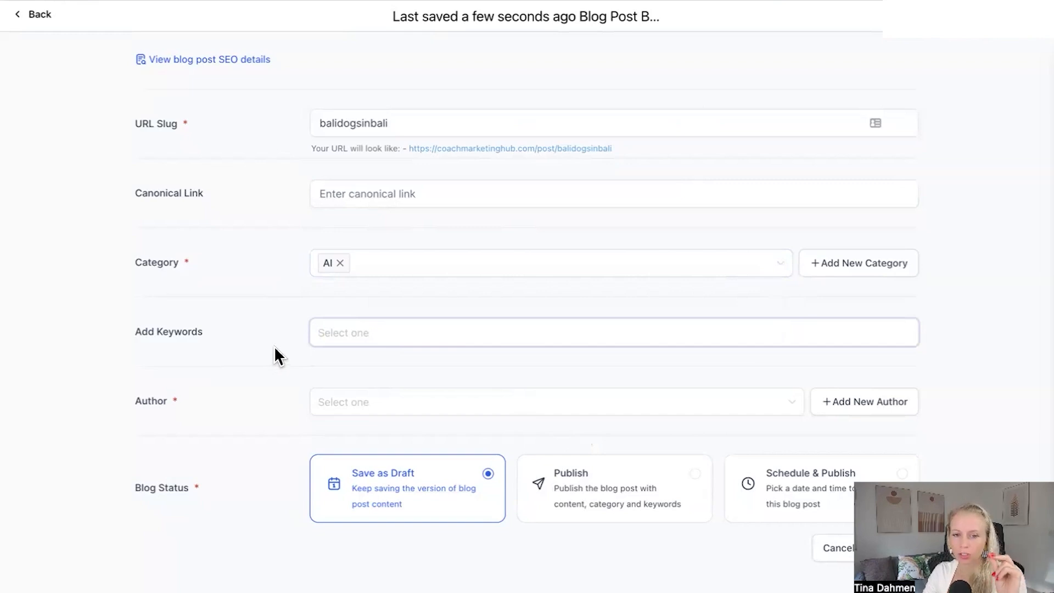
click(381, 404)
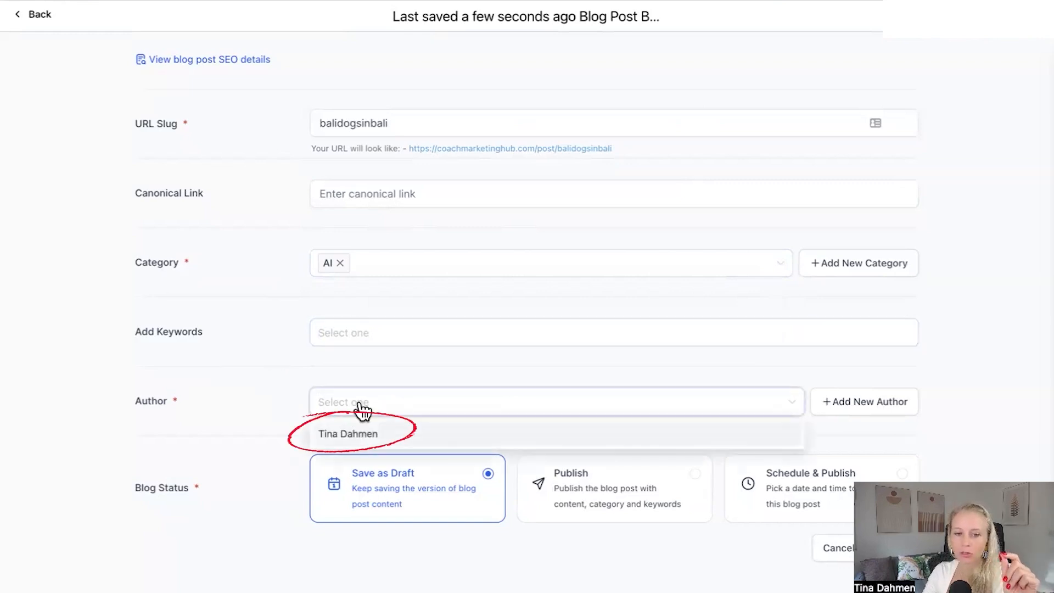
click(361, 437)
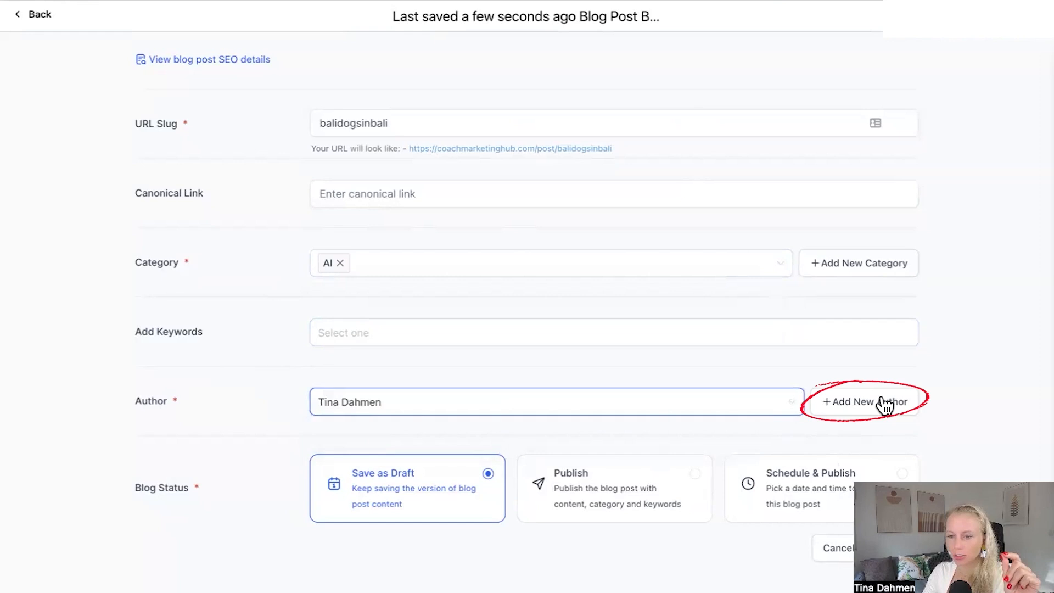
Examine the photo, image alt text, description and social media fields for a new author, and close the form without adding one
click(864, 407)
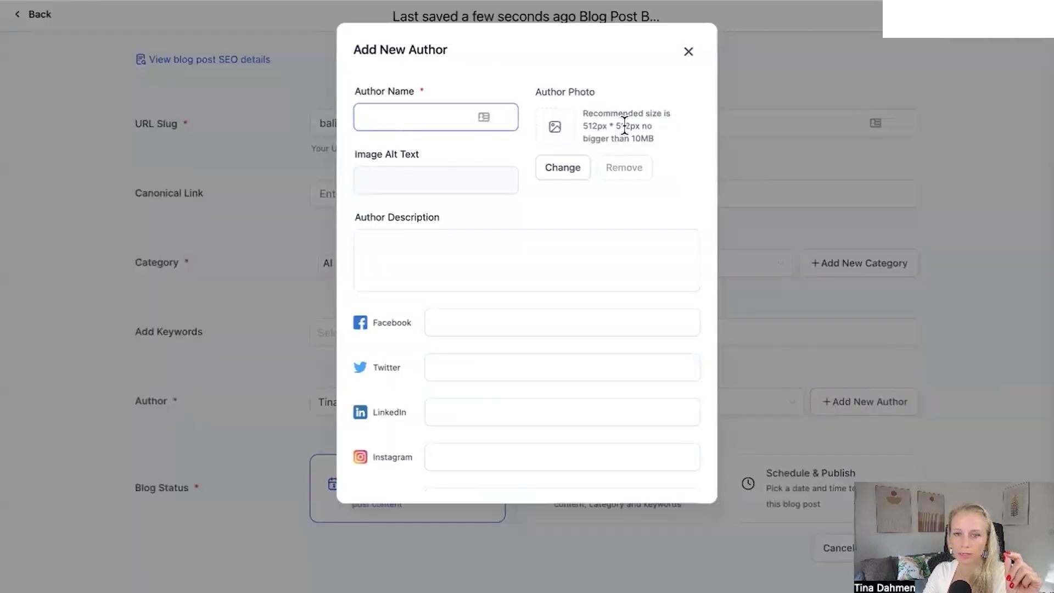
triple_click(582, 89)
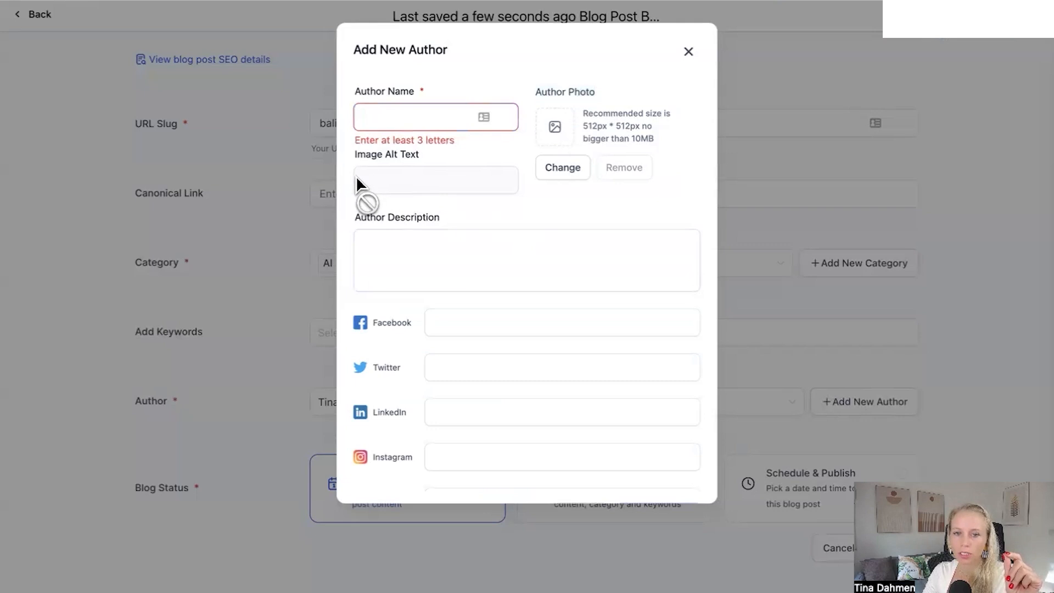
drag(355, 154, 419, 157)
click(421, 160)
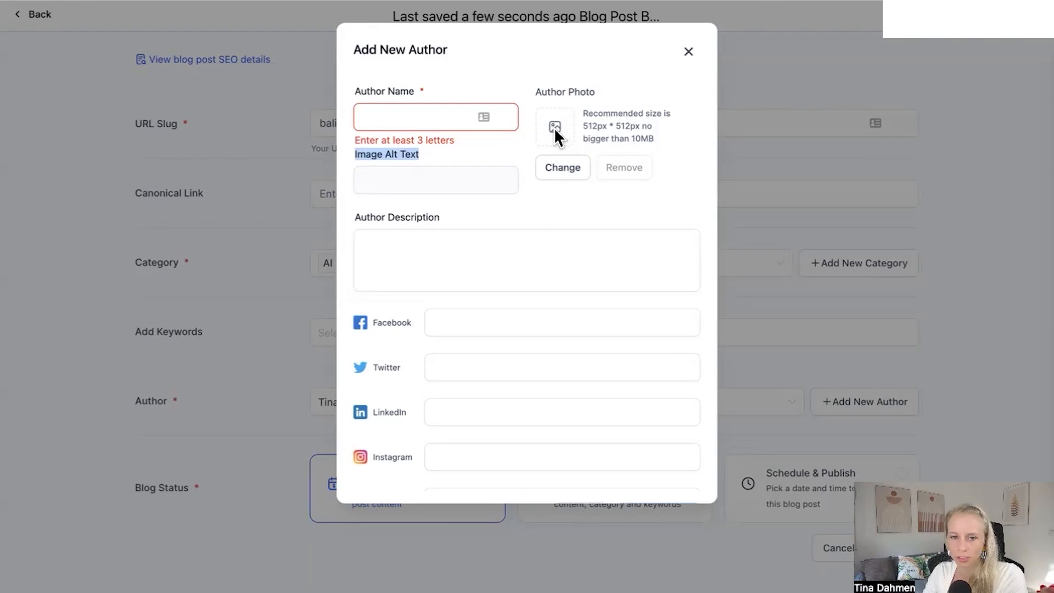
drag(353, 220, 423, 218)
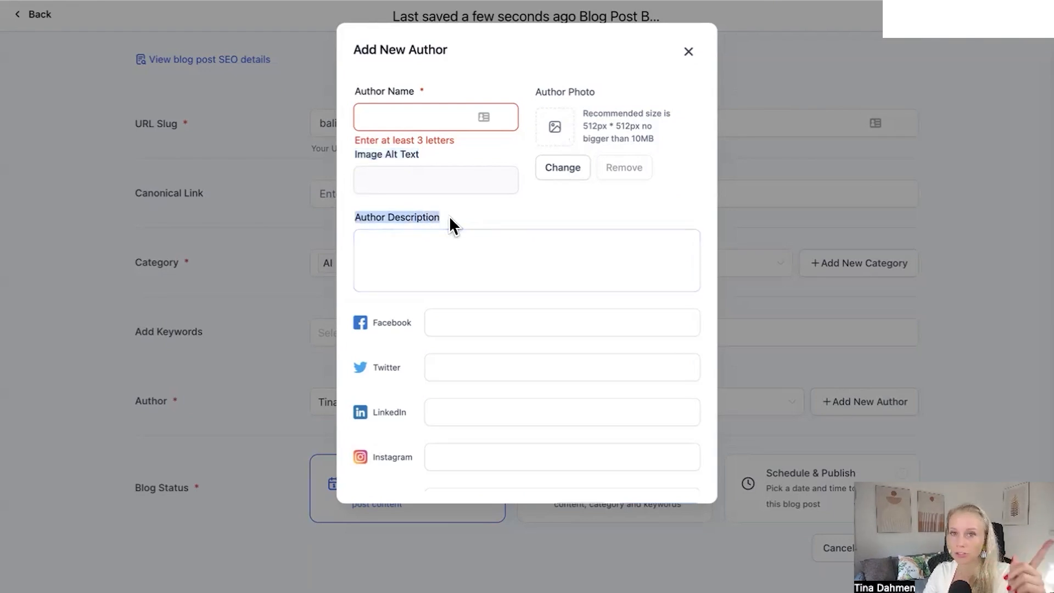
click(448, 215)
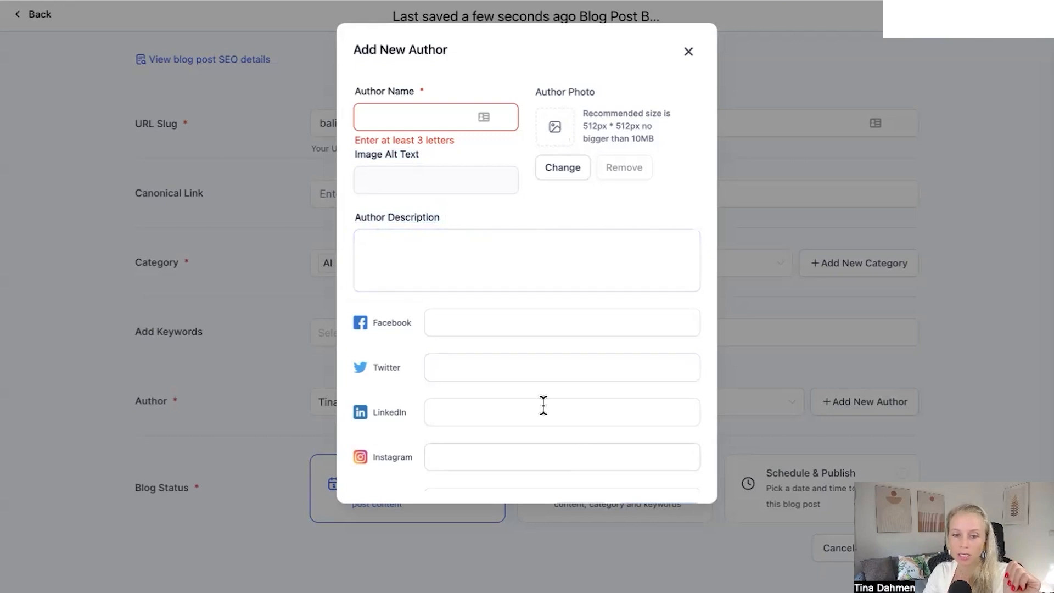
scroll(415, 426, down, 1)
click(687, 51)
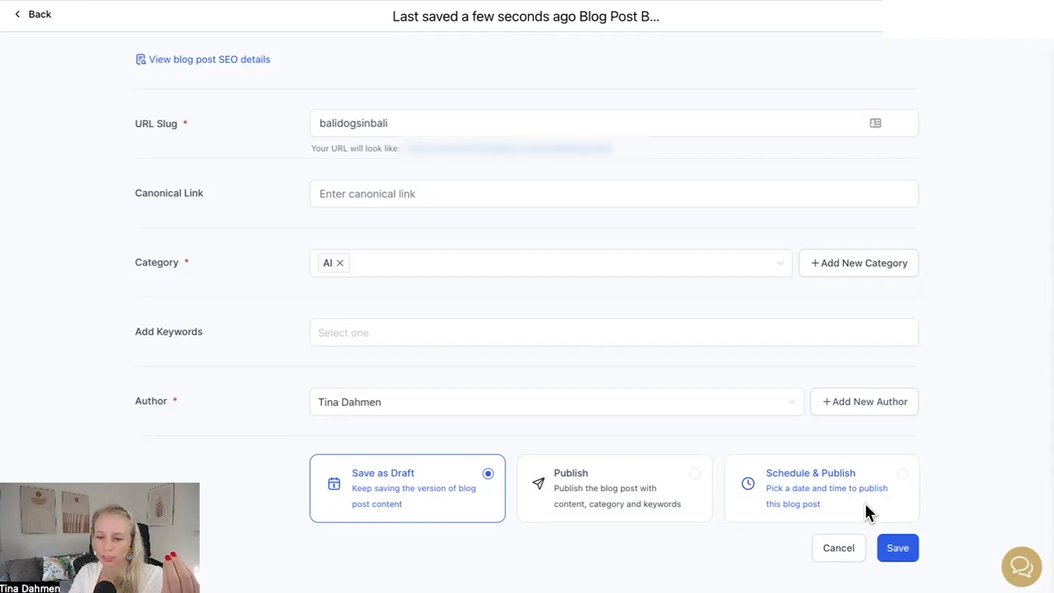
Save the blog post with its blog status as Save as Draft
scroll(673, 275, up, 3)
scroll(876, 469, down, 1)
click(903, 548)
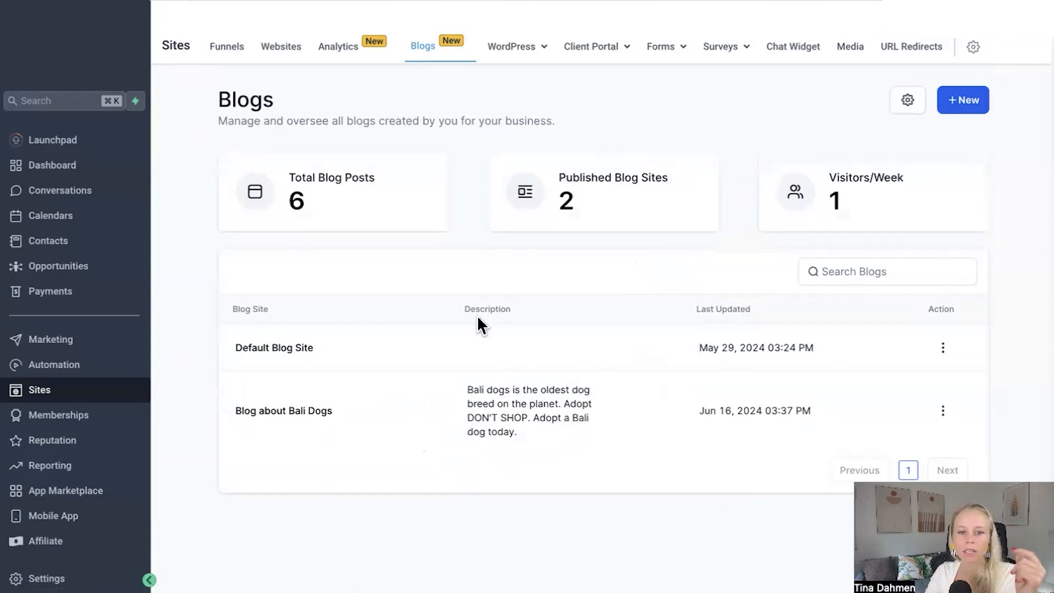
Select all listed posts in Default Blog Site for moving and choose Blog about Bali Dogs as the destination site
click(269, 348)
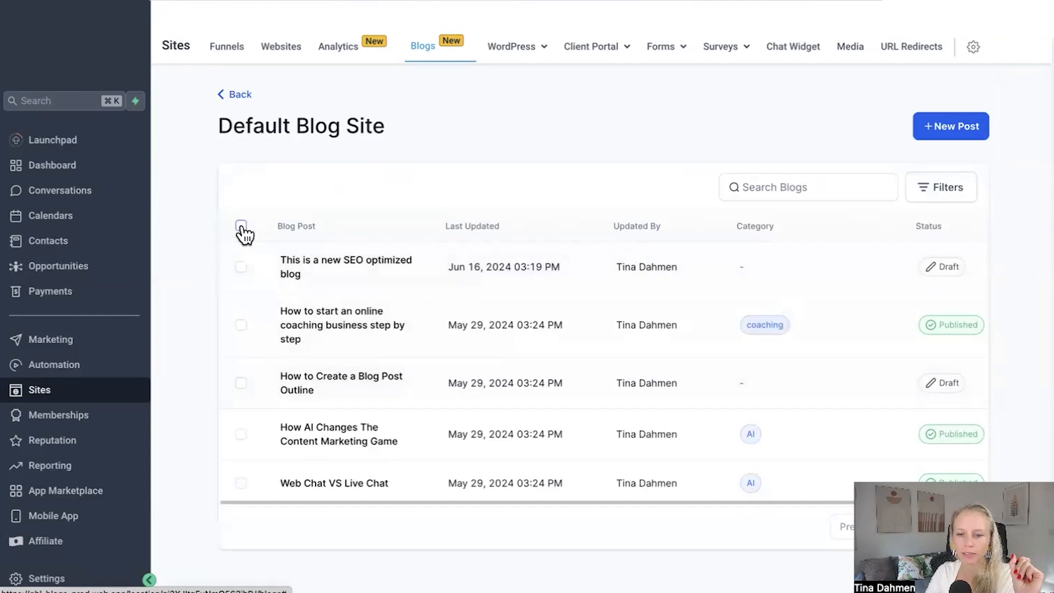
click(242, 227)
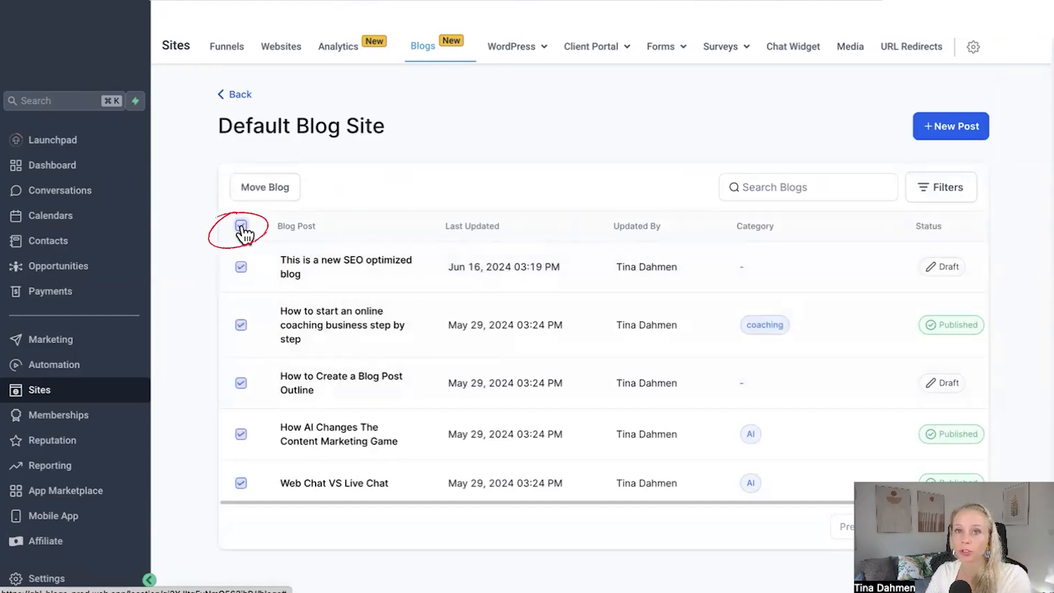
click(259, 185)
click(742, 196)
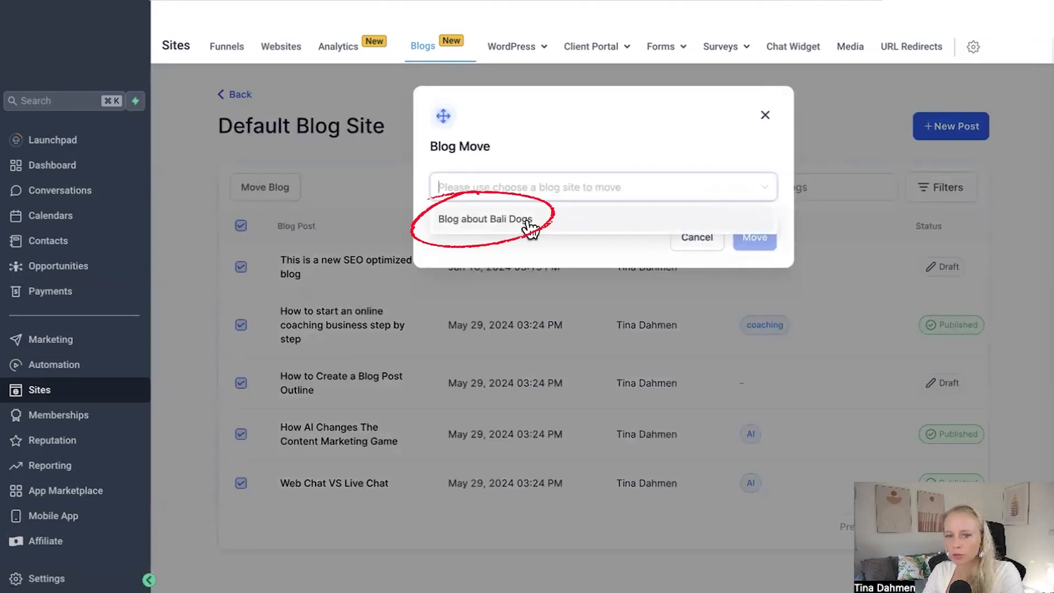
click(488, 222)
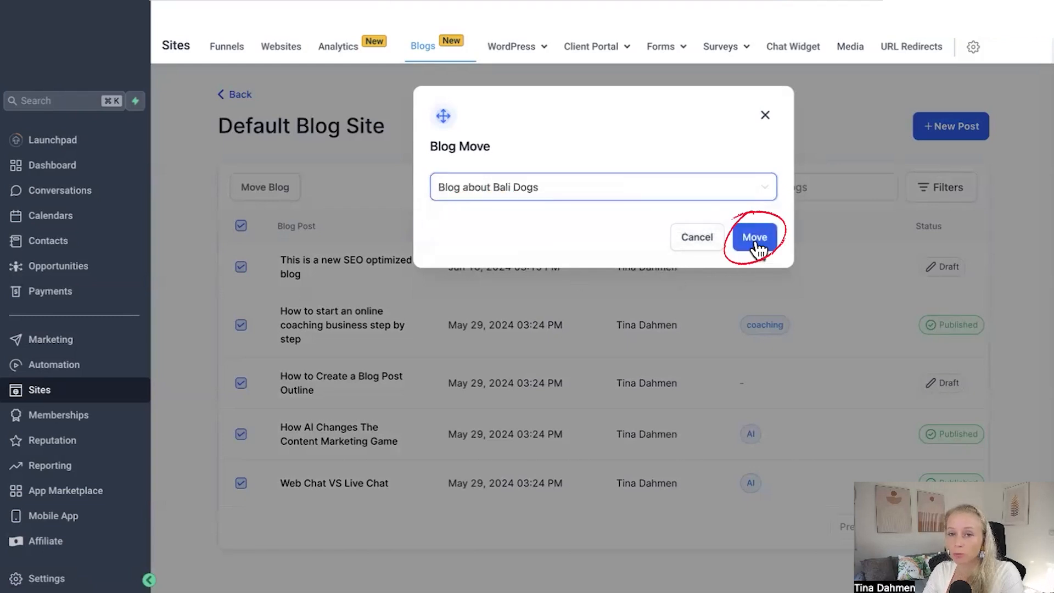